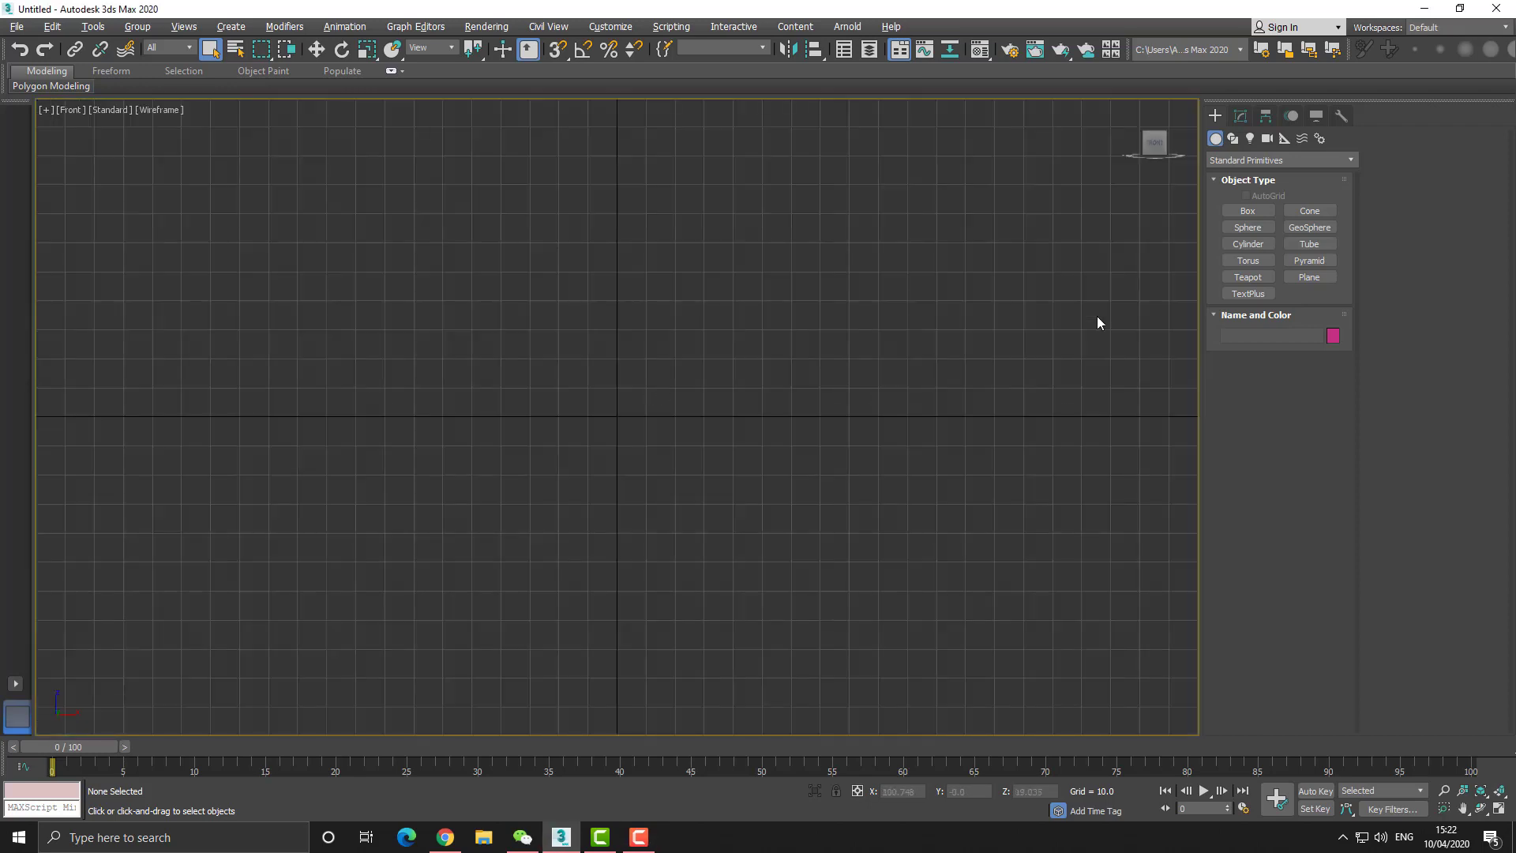
Draw a square plane in the Front view and move it back along Y.
left_click(1312, 278)
left_click_drag(616, 412, 795, 828)
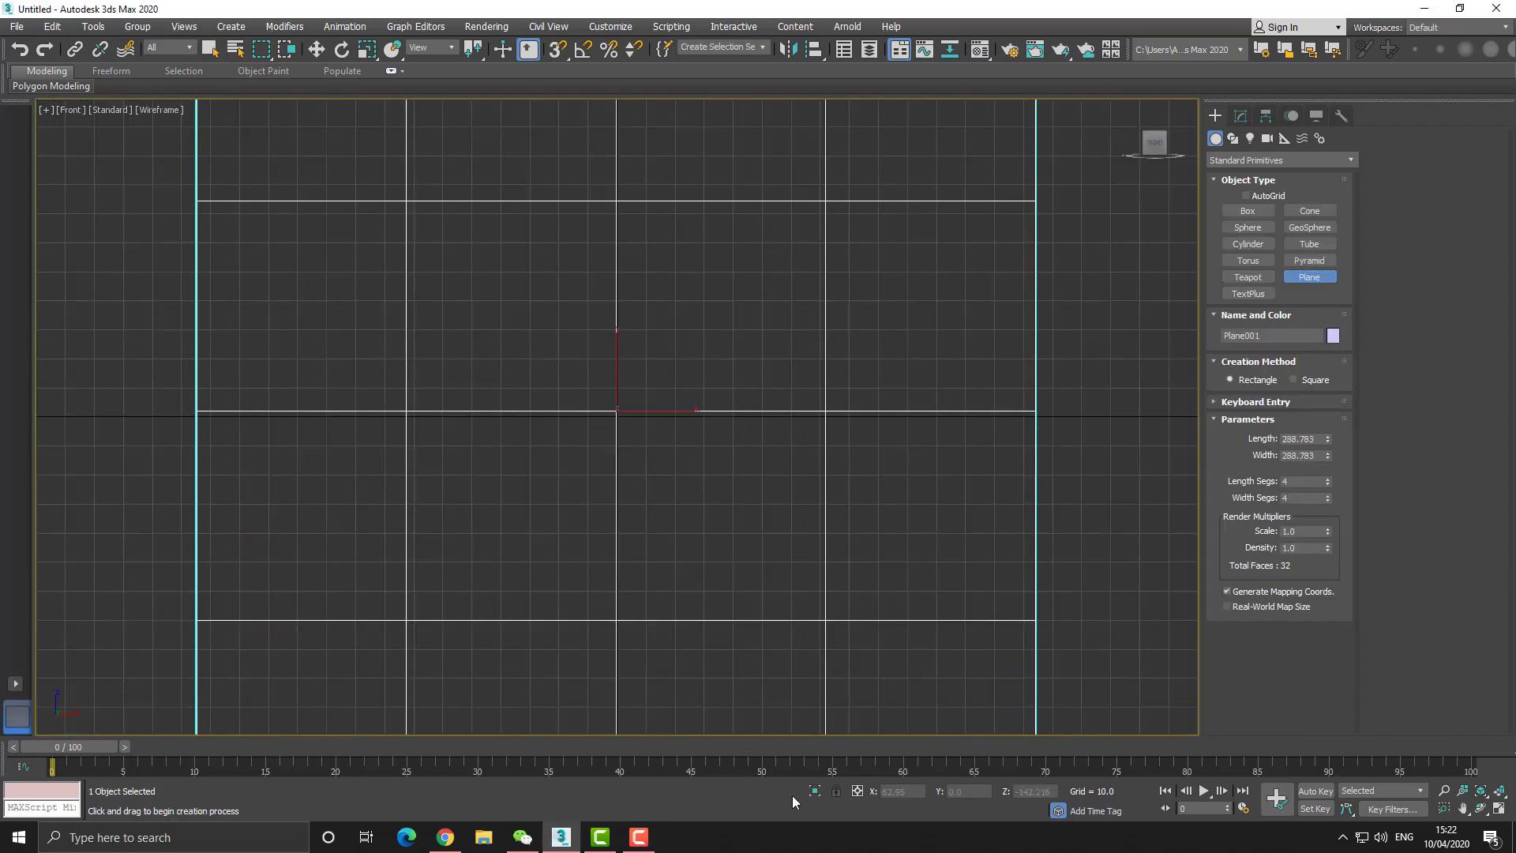
left_click(312, 52)
left_click_drag(736, 393, 431, 223)
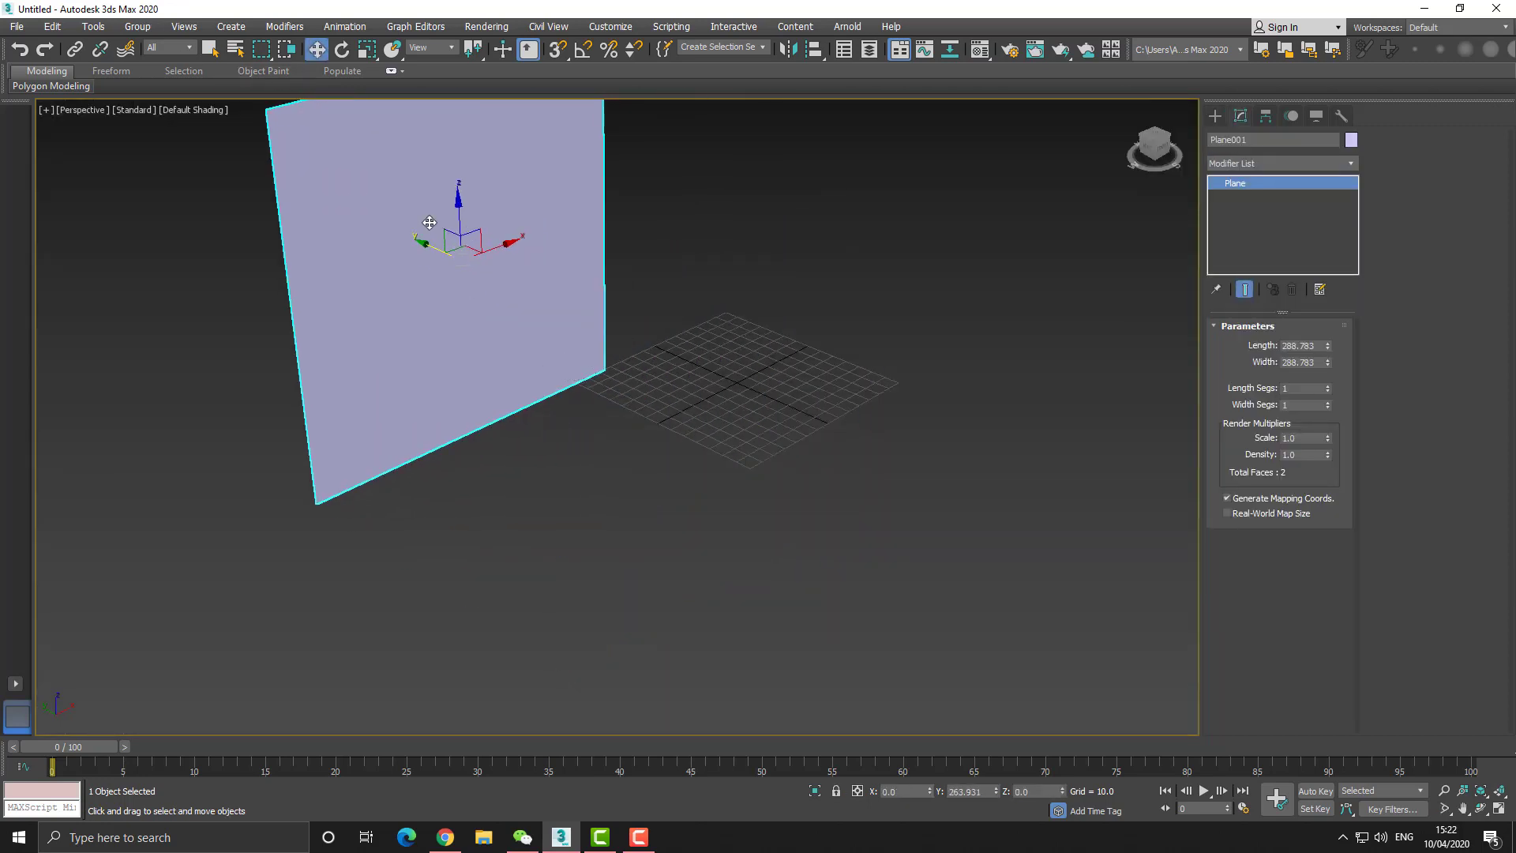
middle_click_drag(495, 306, 655, 471)
Give the plane a material with the knife reference JPG as a Bitmap diffuse map, shown in viewport.
key("m")
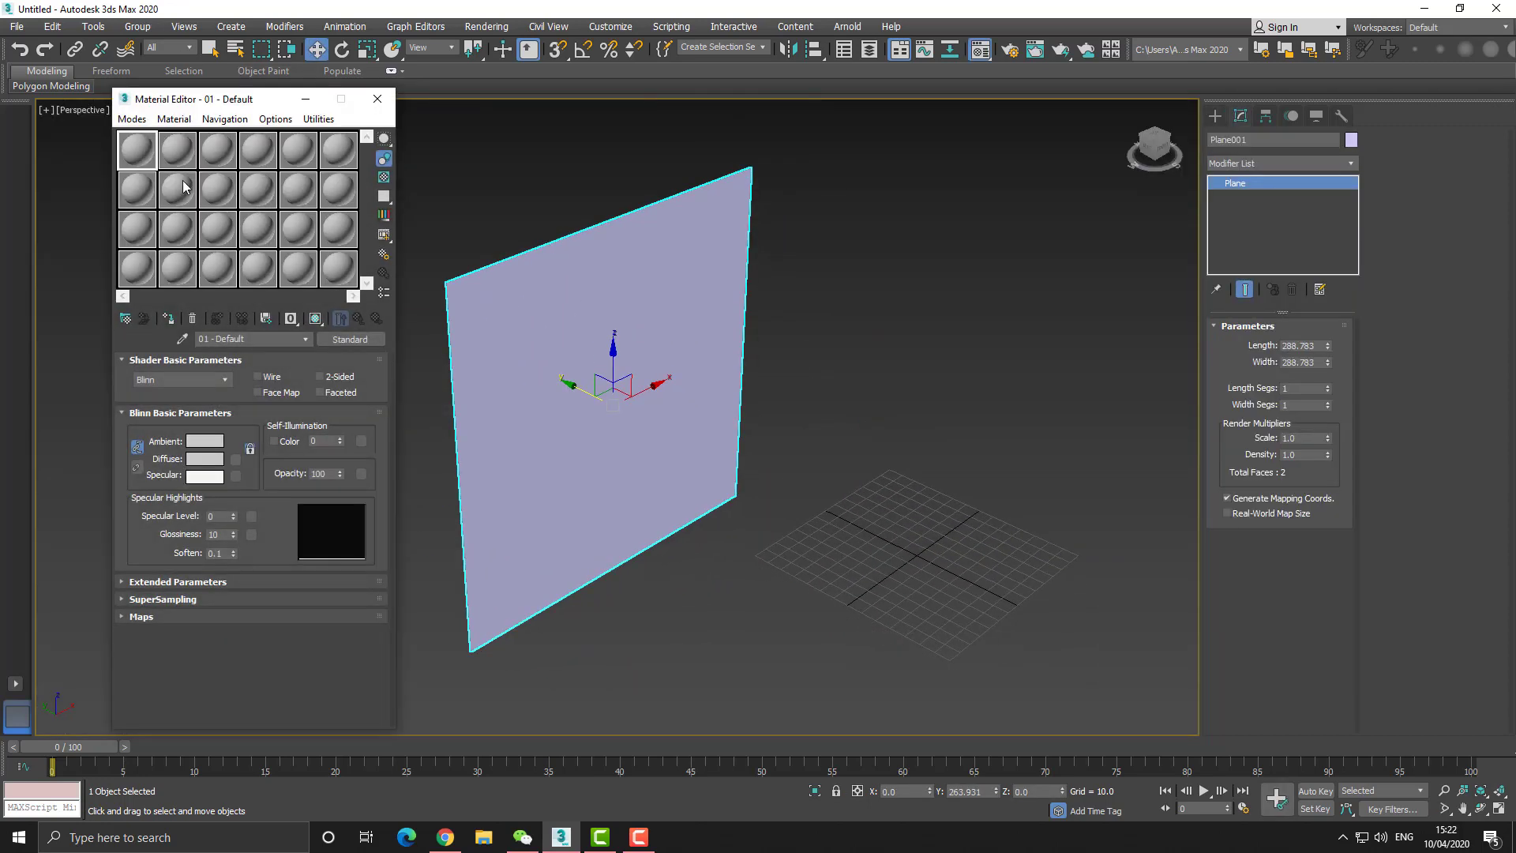
left_click(235, 459)
double_click(630, 255)
double_click(175, 317)
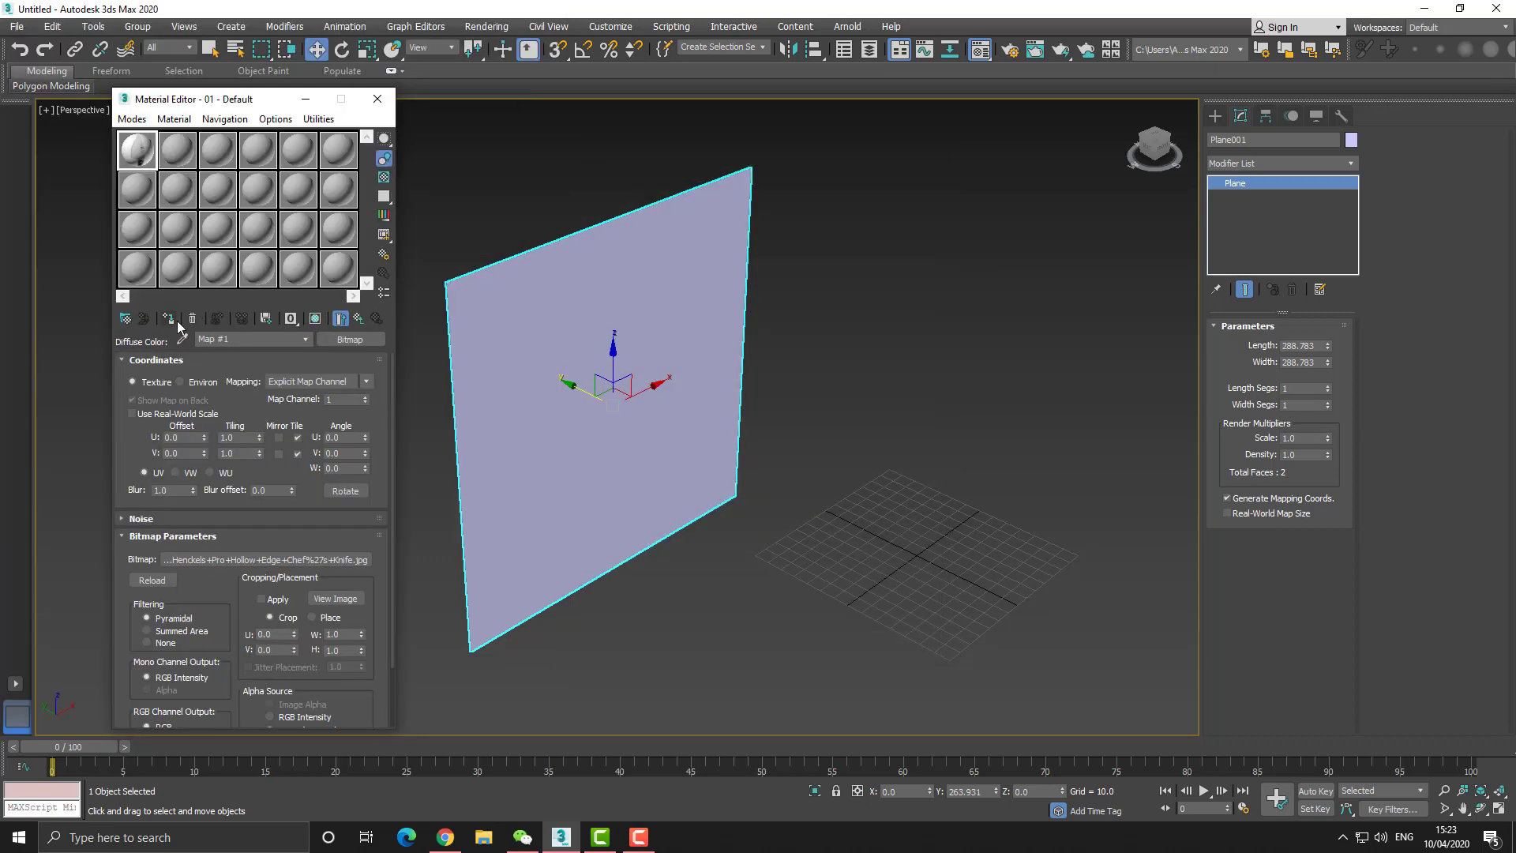
left_click(357, 319)
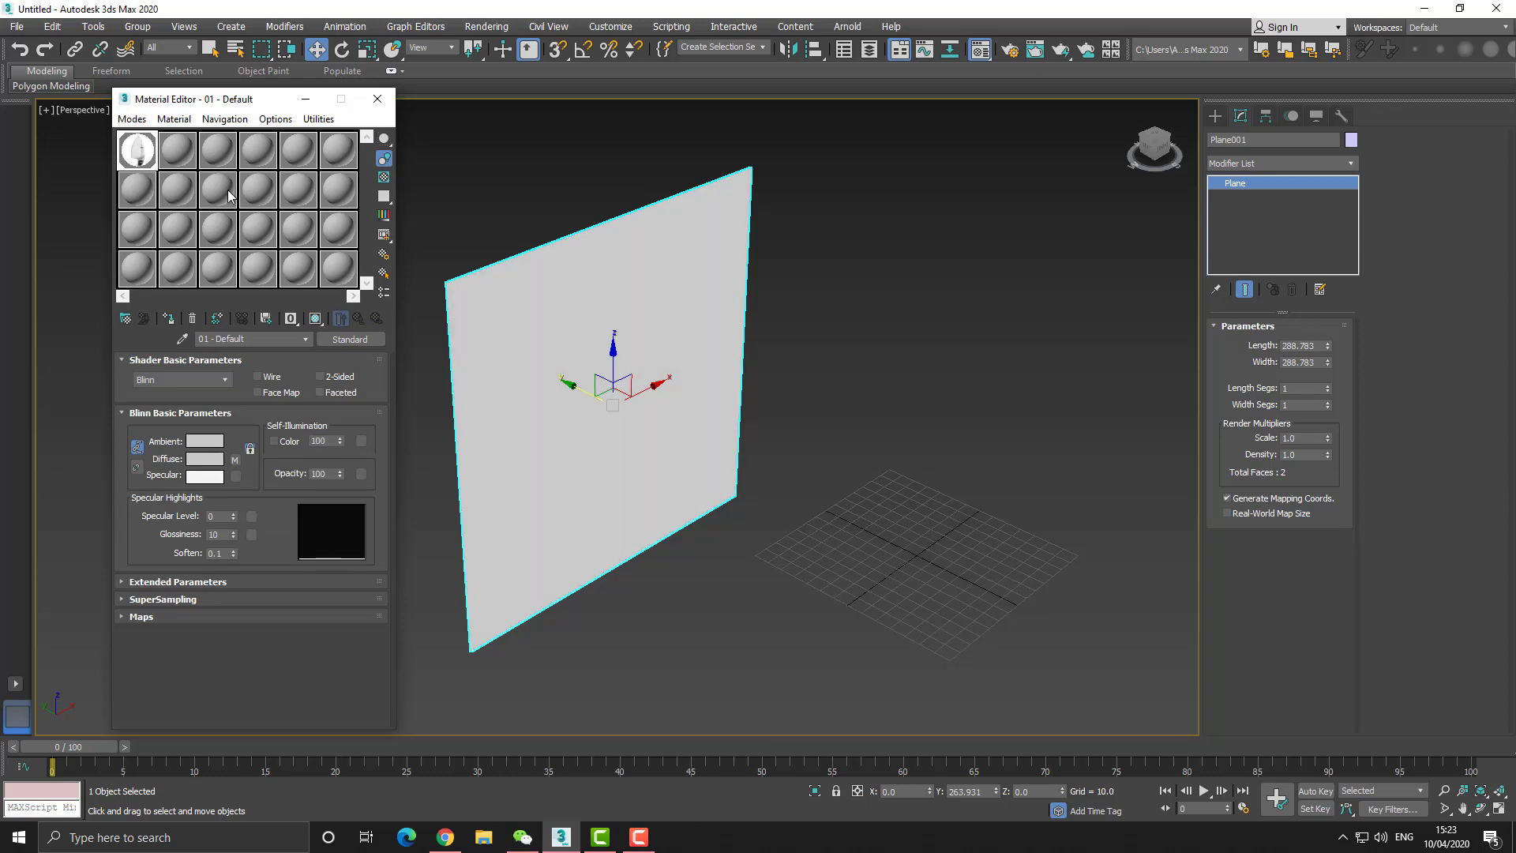
left_click(315, 319)
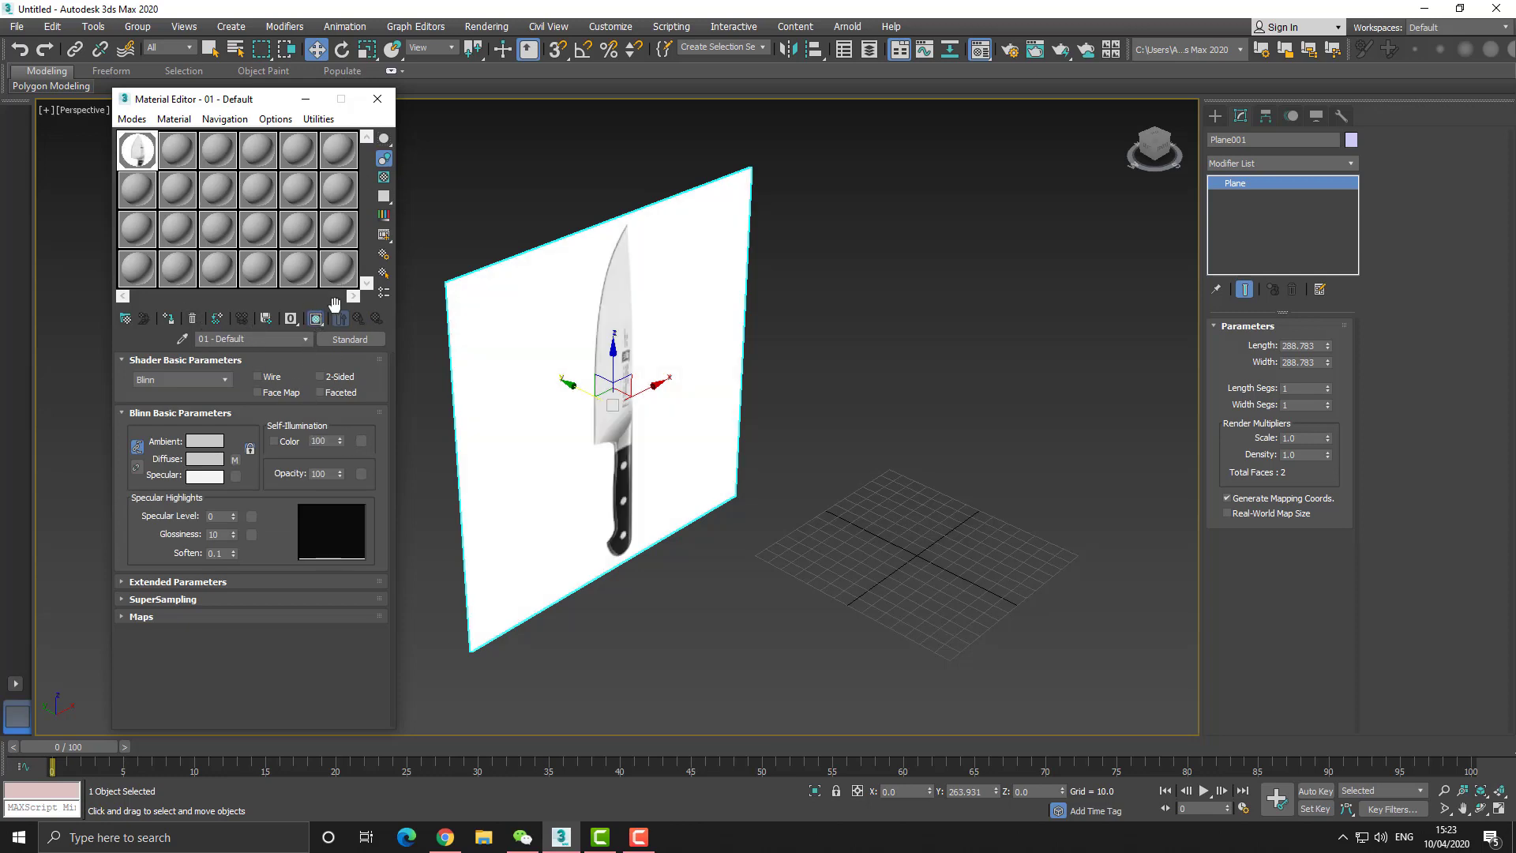
left_click(378, 100)
Recentre the plane and bring up its display settings in the command panel.
middle_click_drag(456, 197, 468, 203)
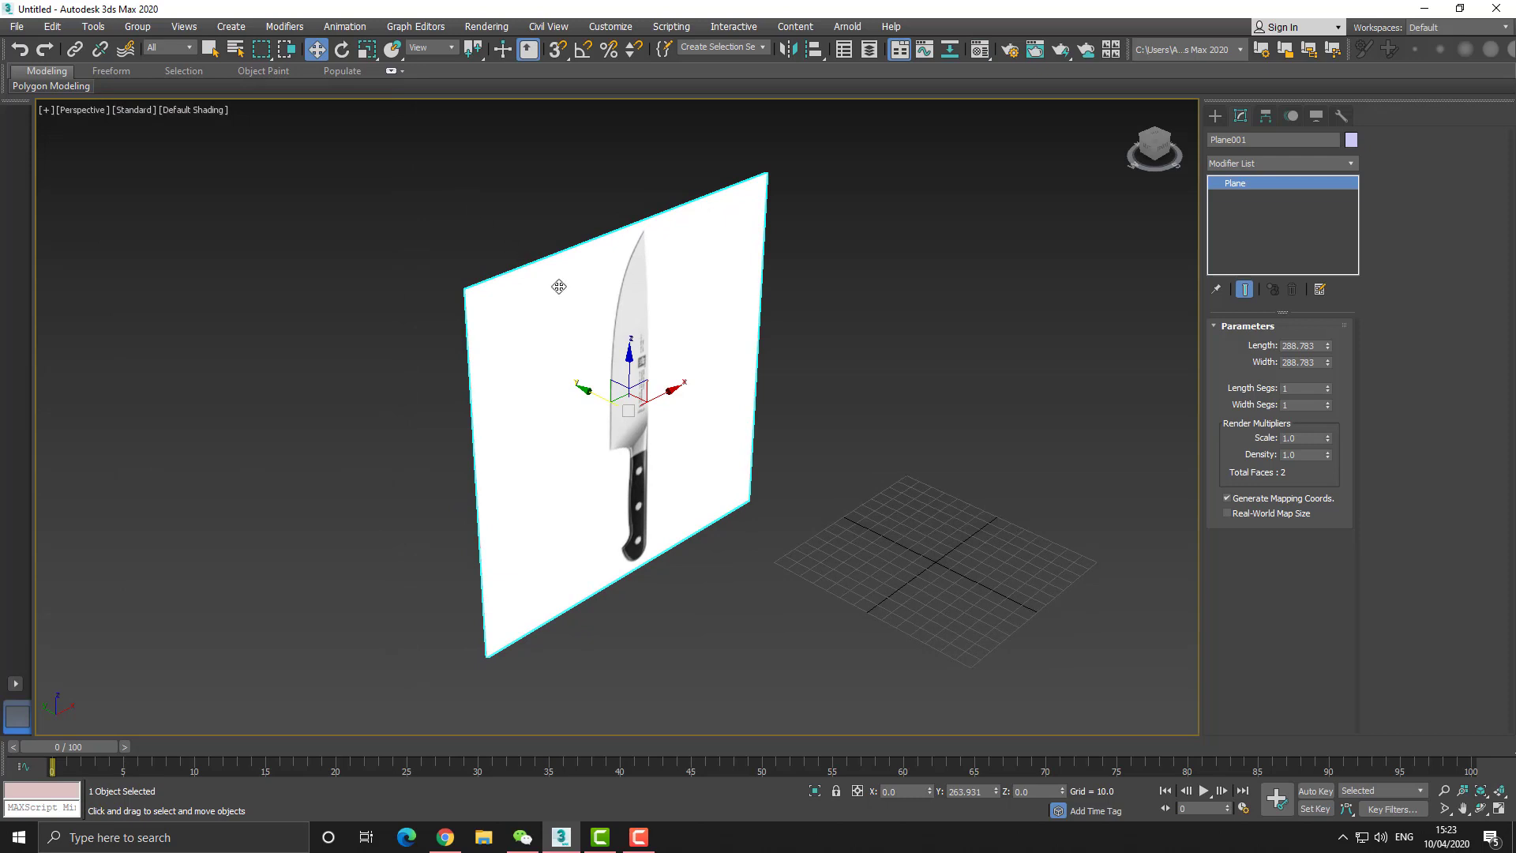
left_click(1343, 116)
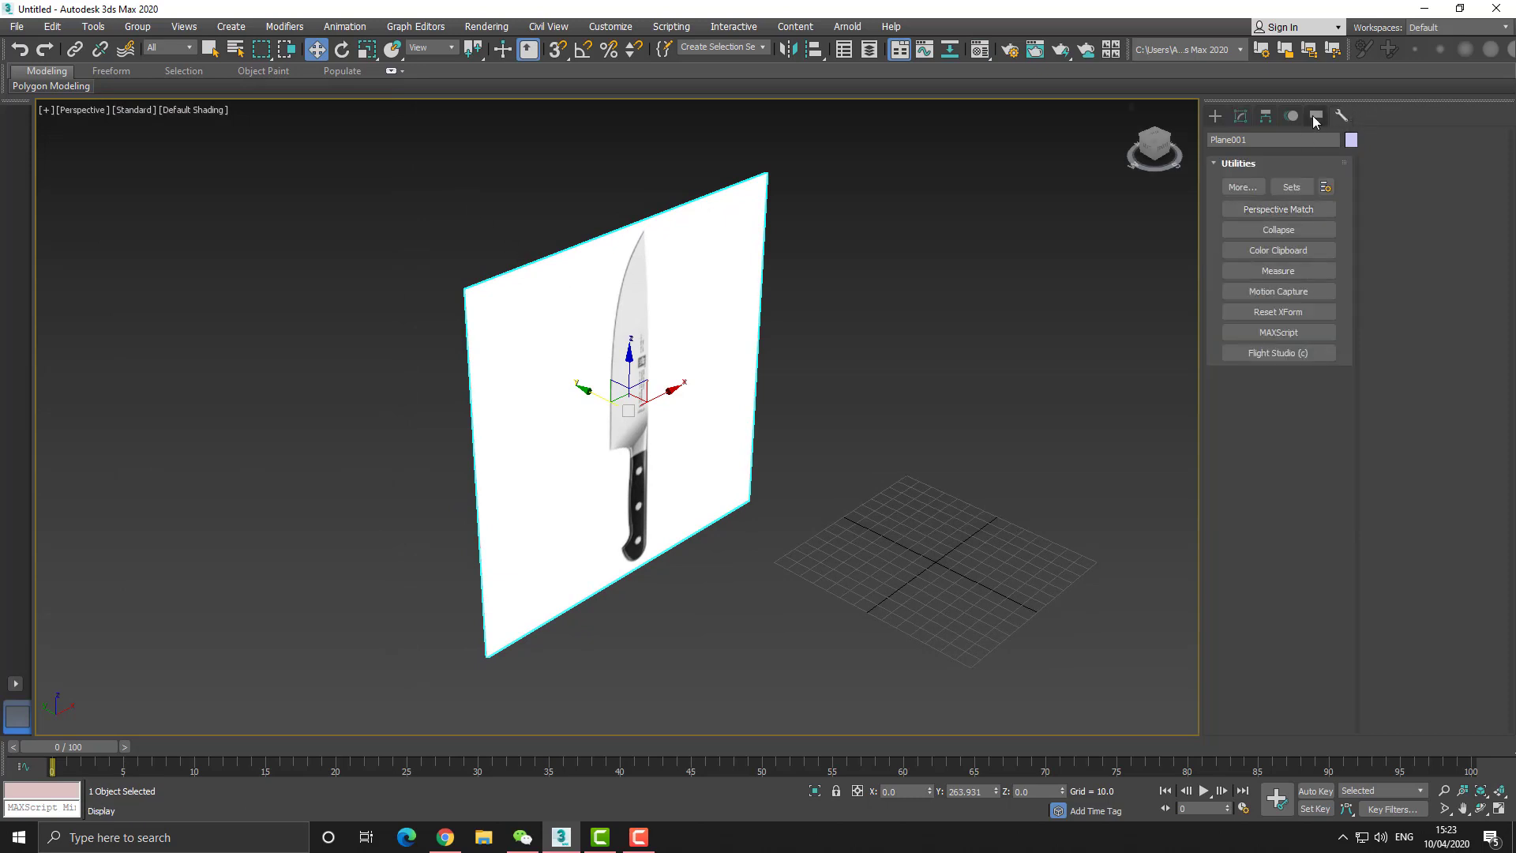
left_click(1315, 116)
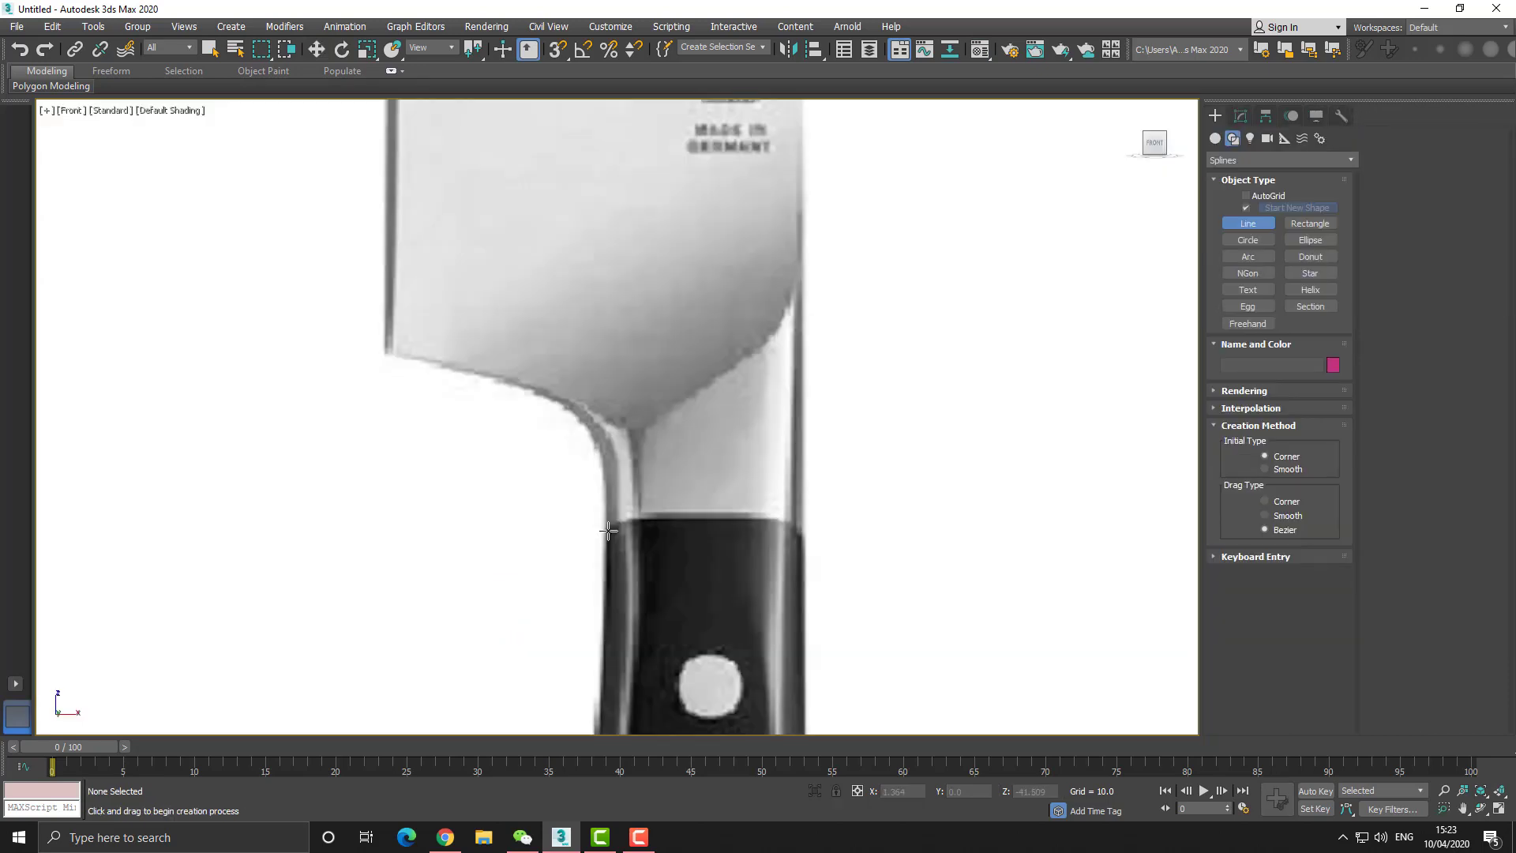
Place the first line points across the top of the handle, from left to right edge.
left_click(608, 530)
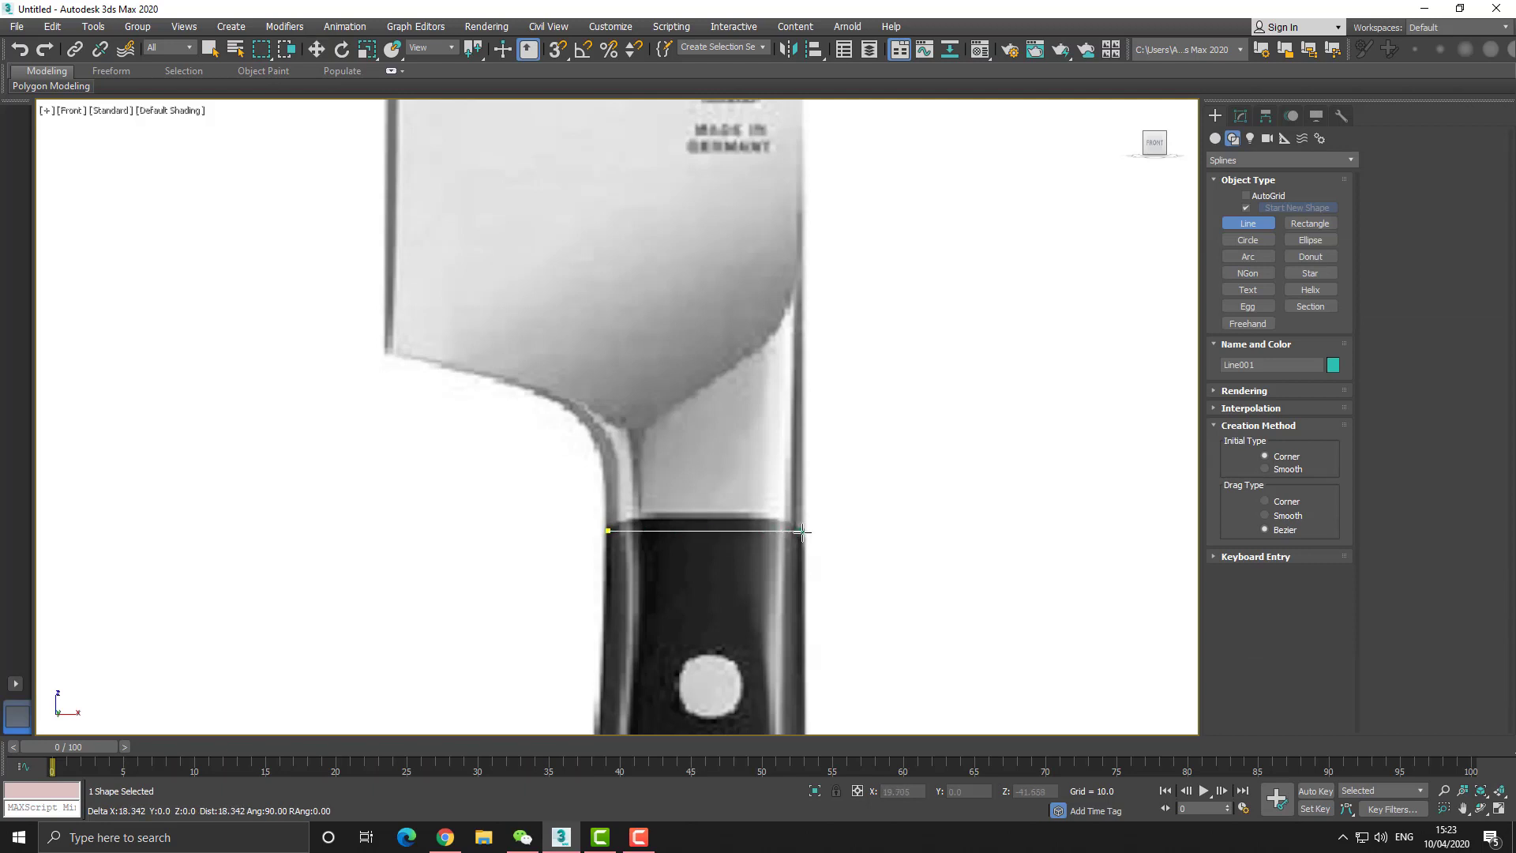
left_click(802, 532)
scroll(552, 190, "down", 5)
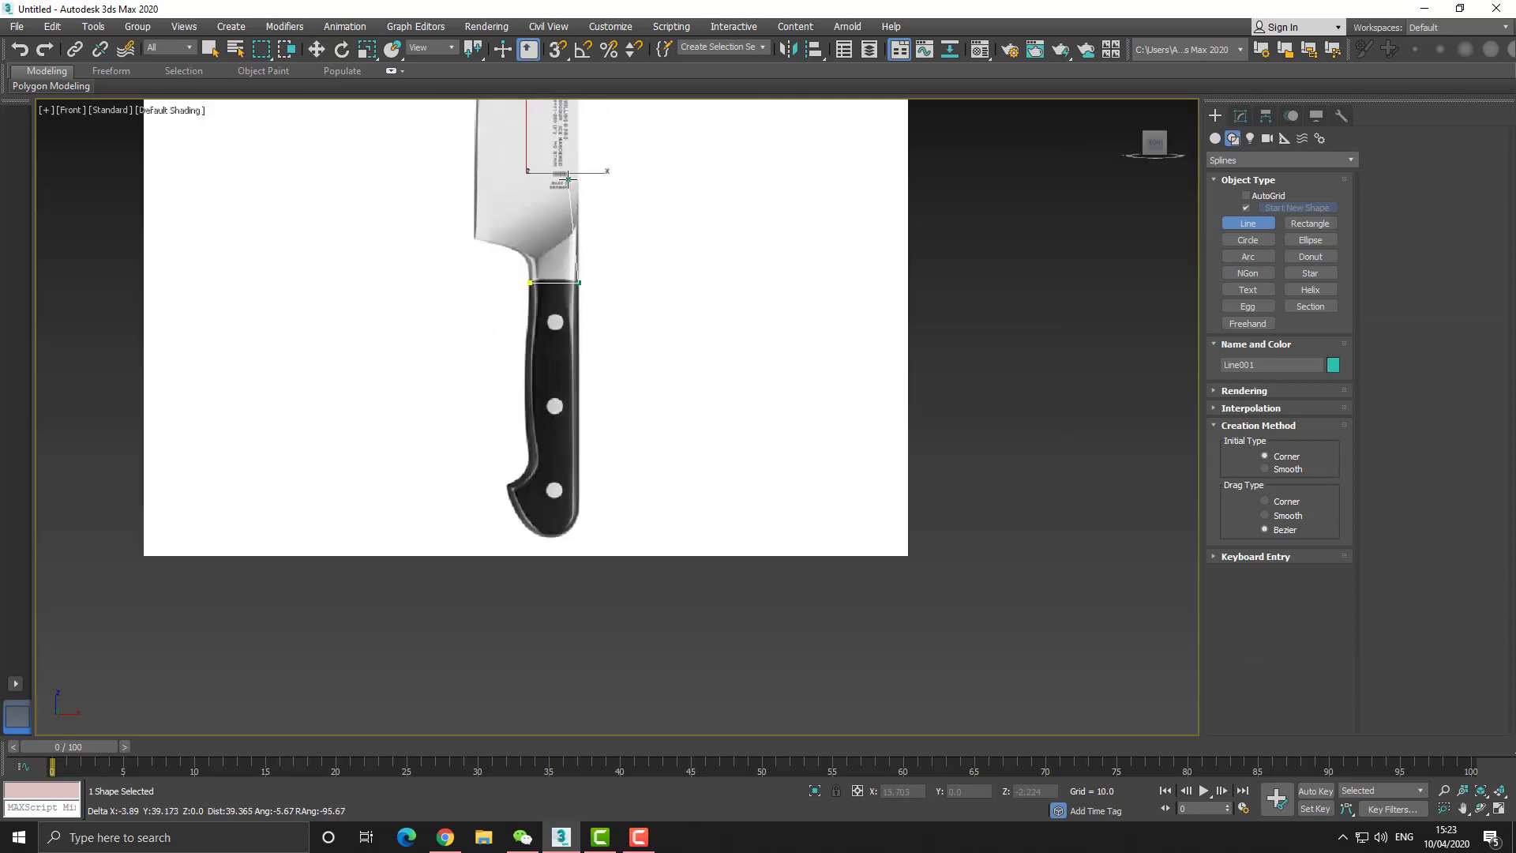
key("i")
scroll(646, 329, "down", 2)
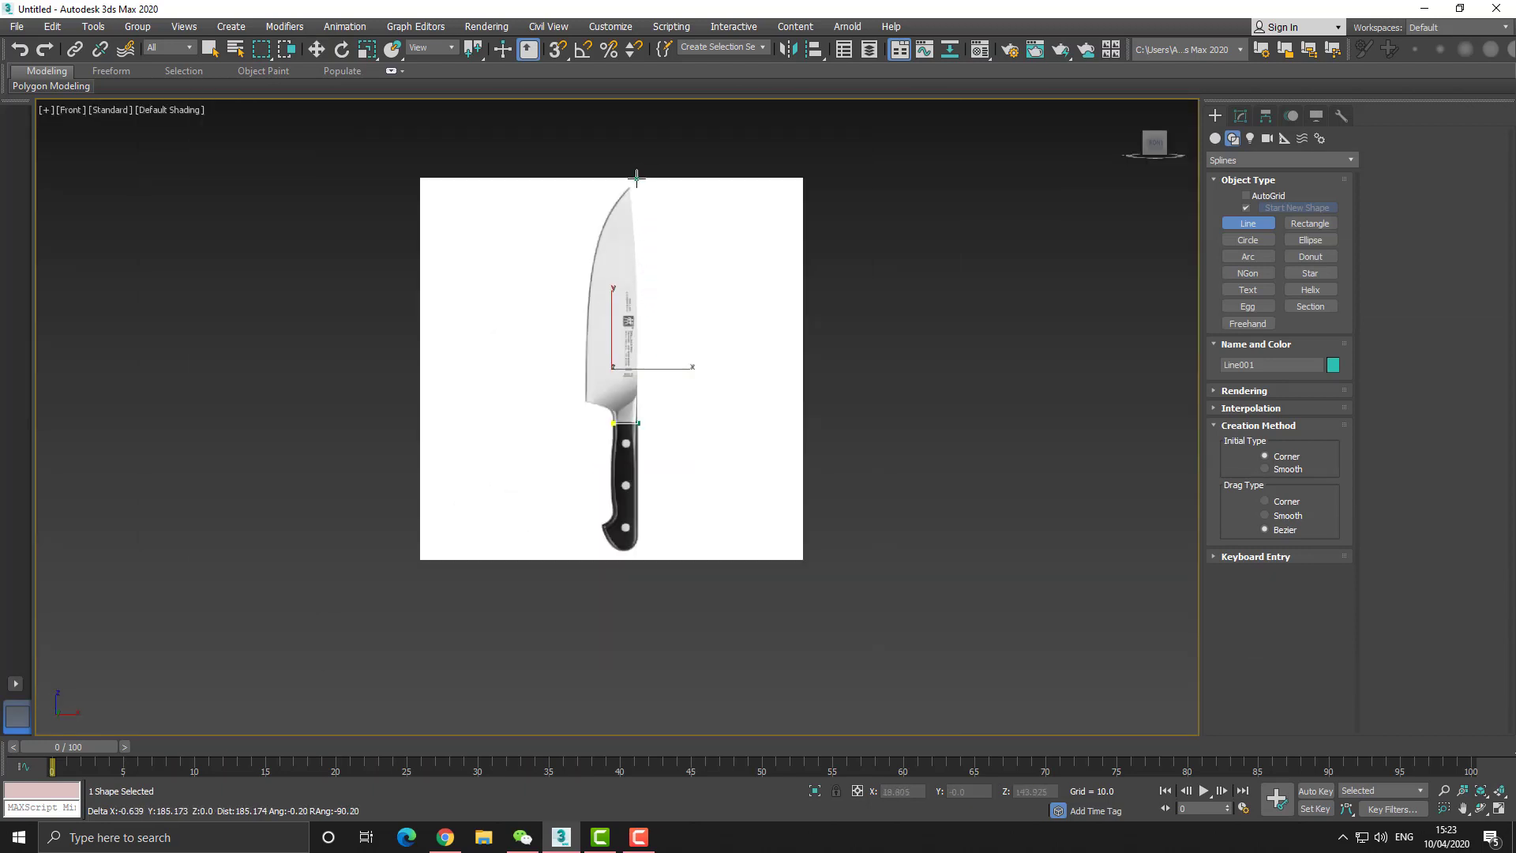
middle_click_drag(633, 171, 616, 408)
scroll(603, 420, "up", 5)
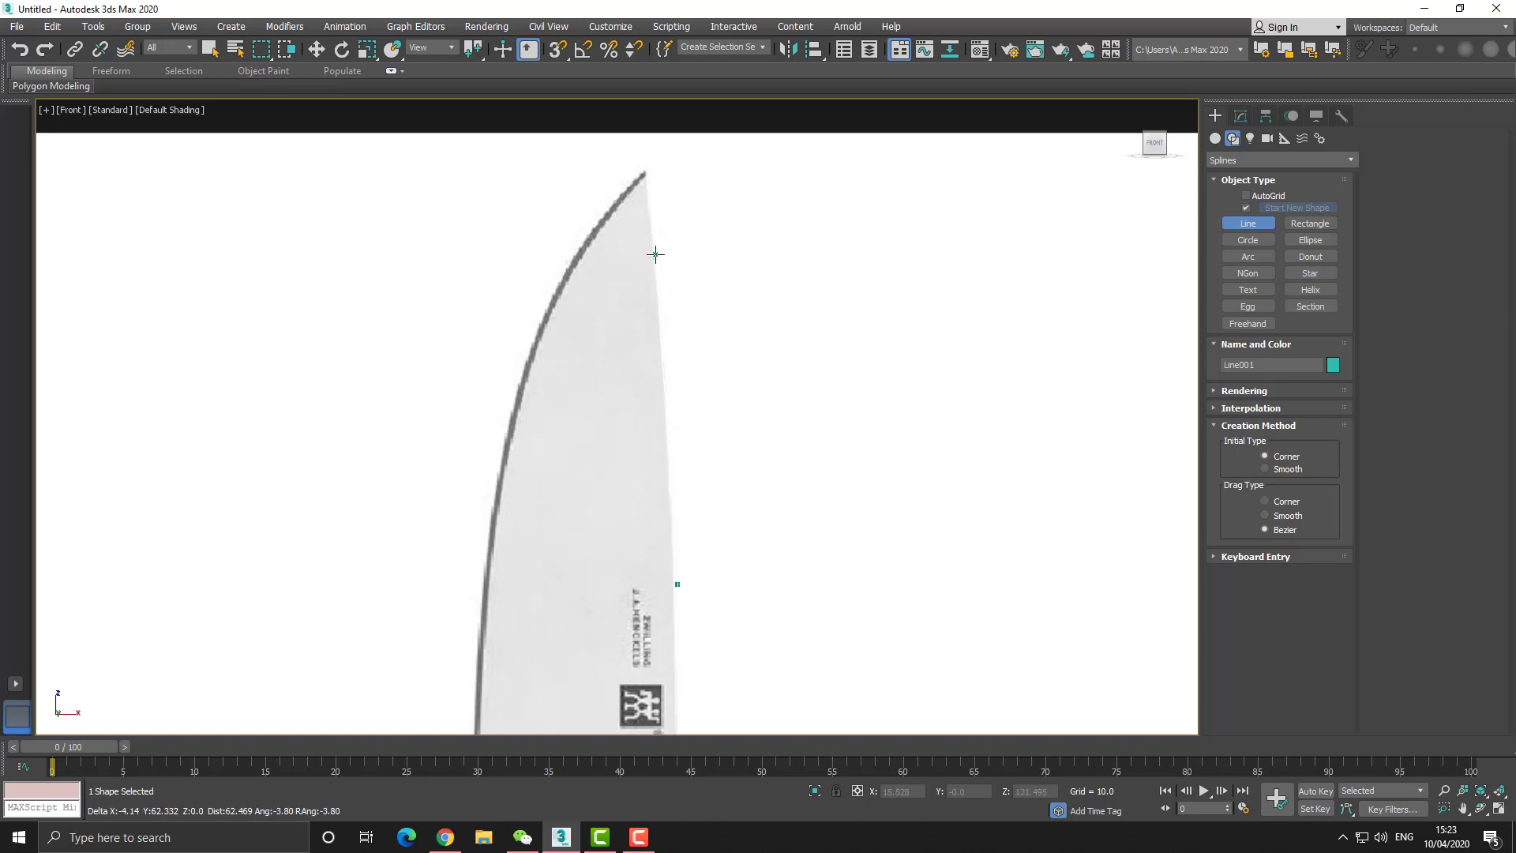
Continue the line with points down the blade's curved edge and its left edge.
left_click(585, 235)
left_click(522, 374)
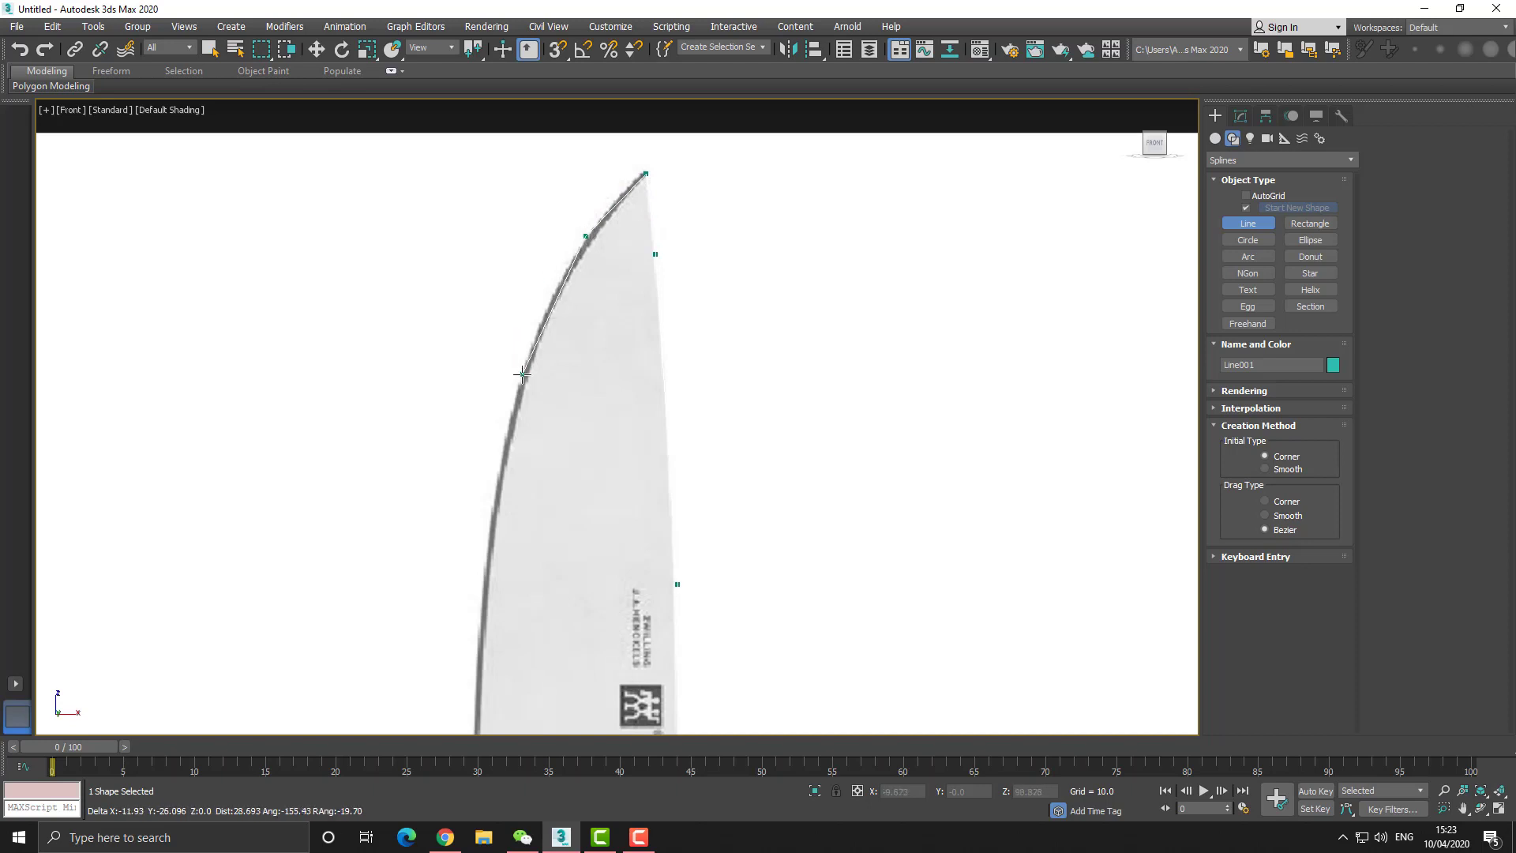
left_click(487, 562)
scroll(604, 548, "down", 4)
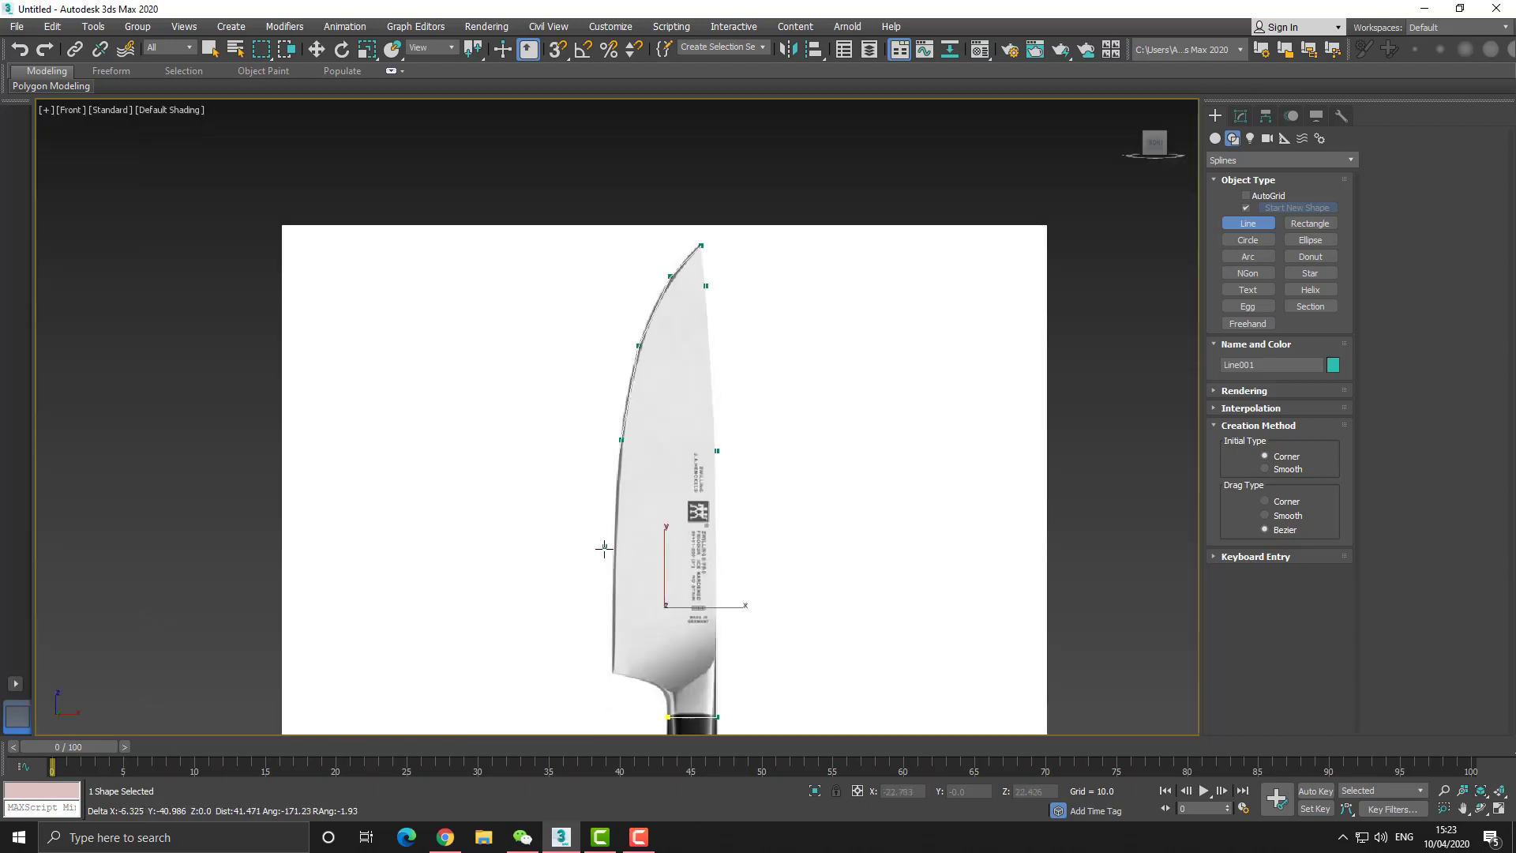
scroll(604, 548, "up", 2)
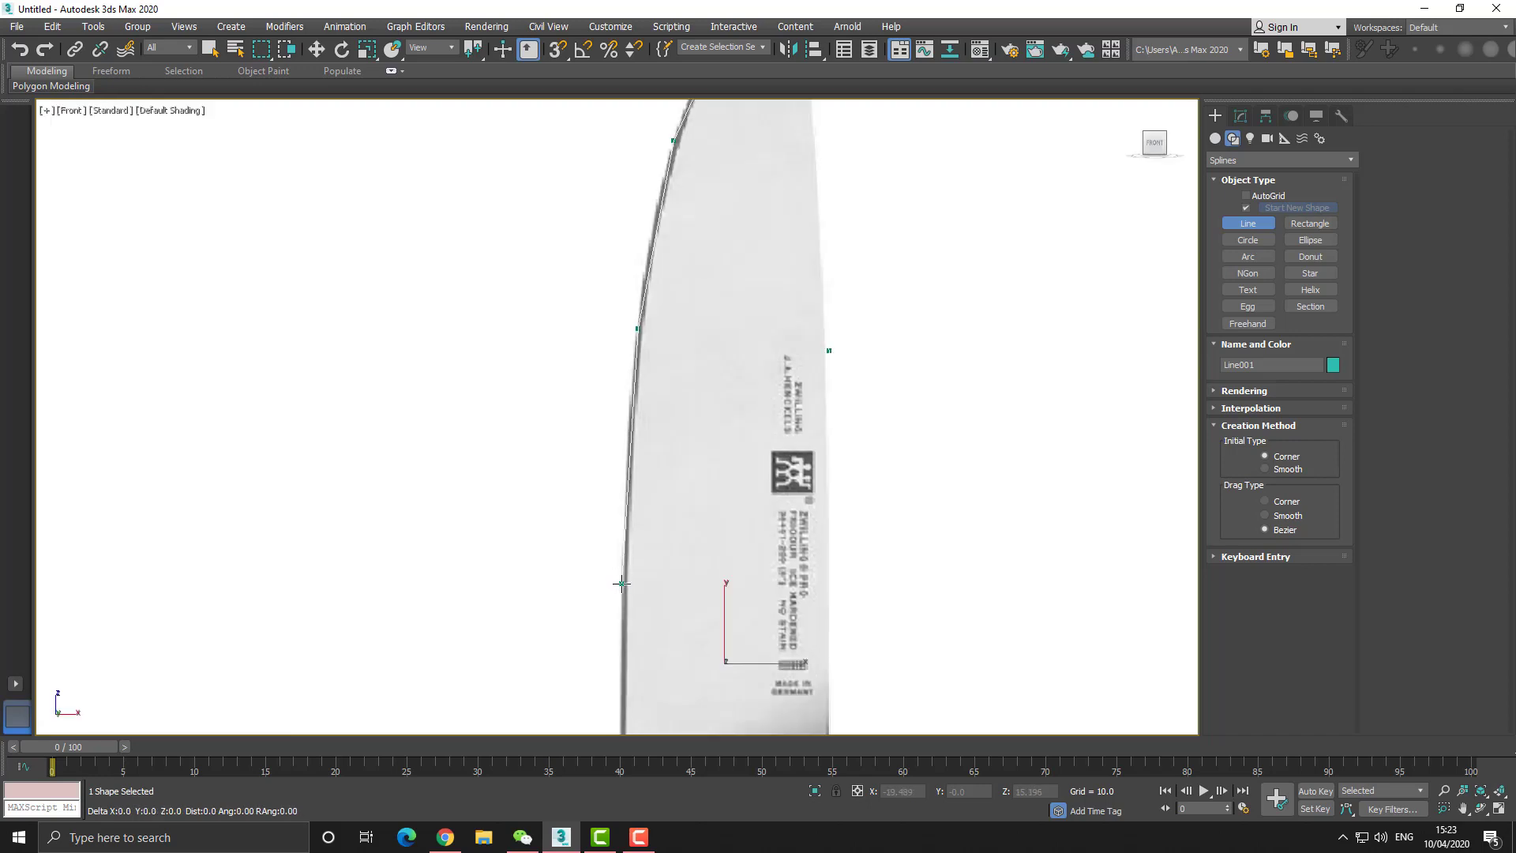
left_click(621, 583)
key("i")
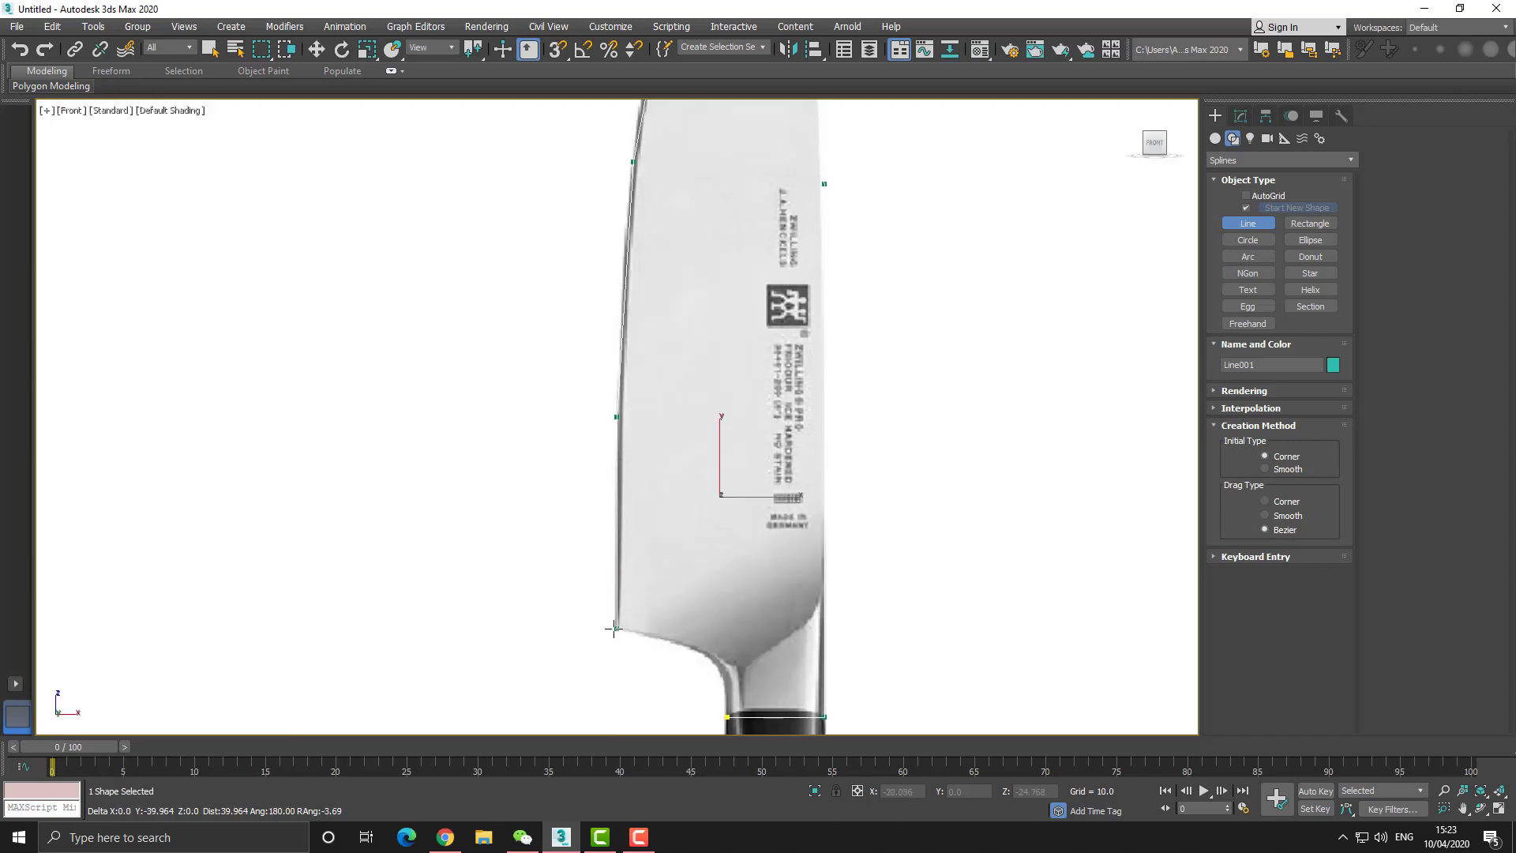
Convert the blade outline to an Editable Spline and select the left-edge vertices.
right_click(608, 244)
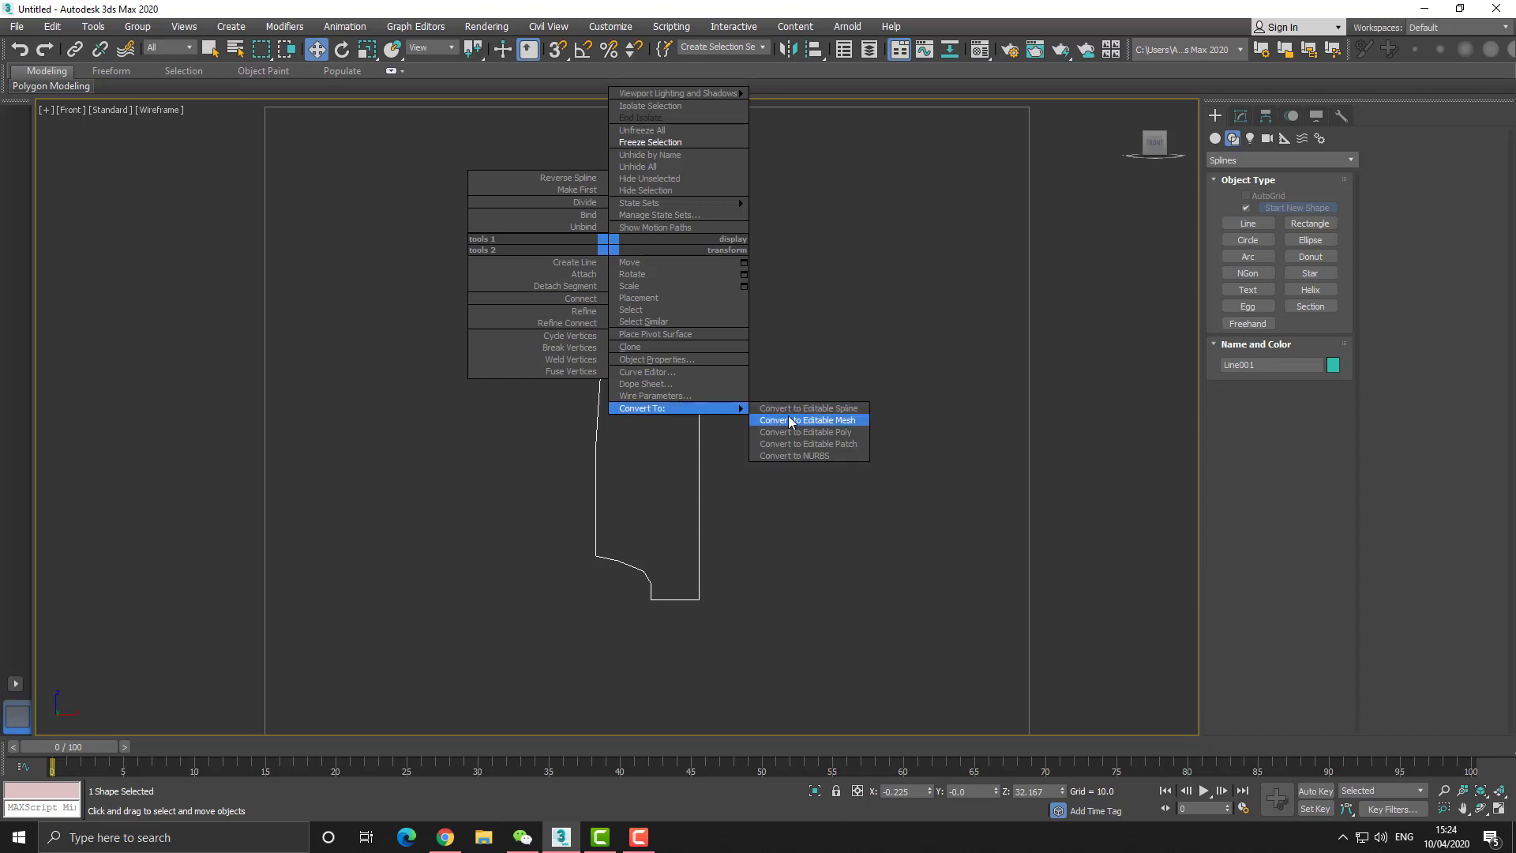
left_click(786, 409)
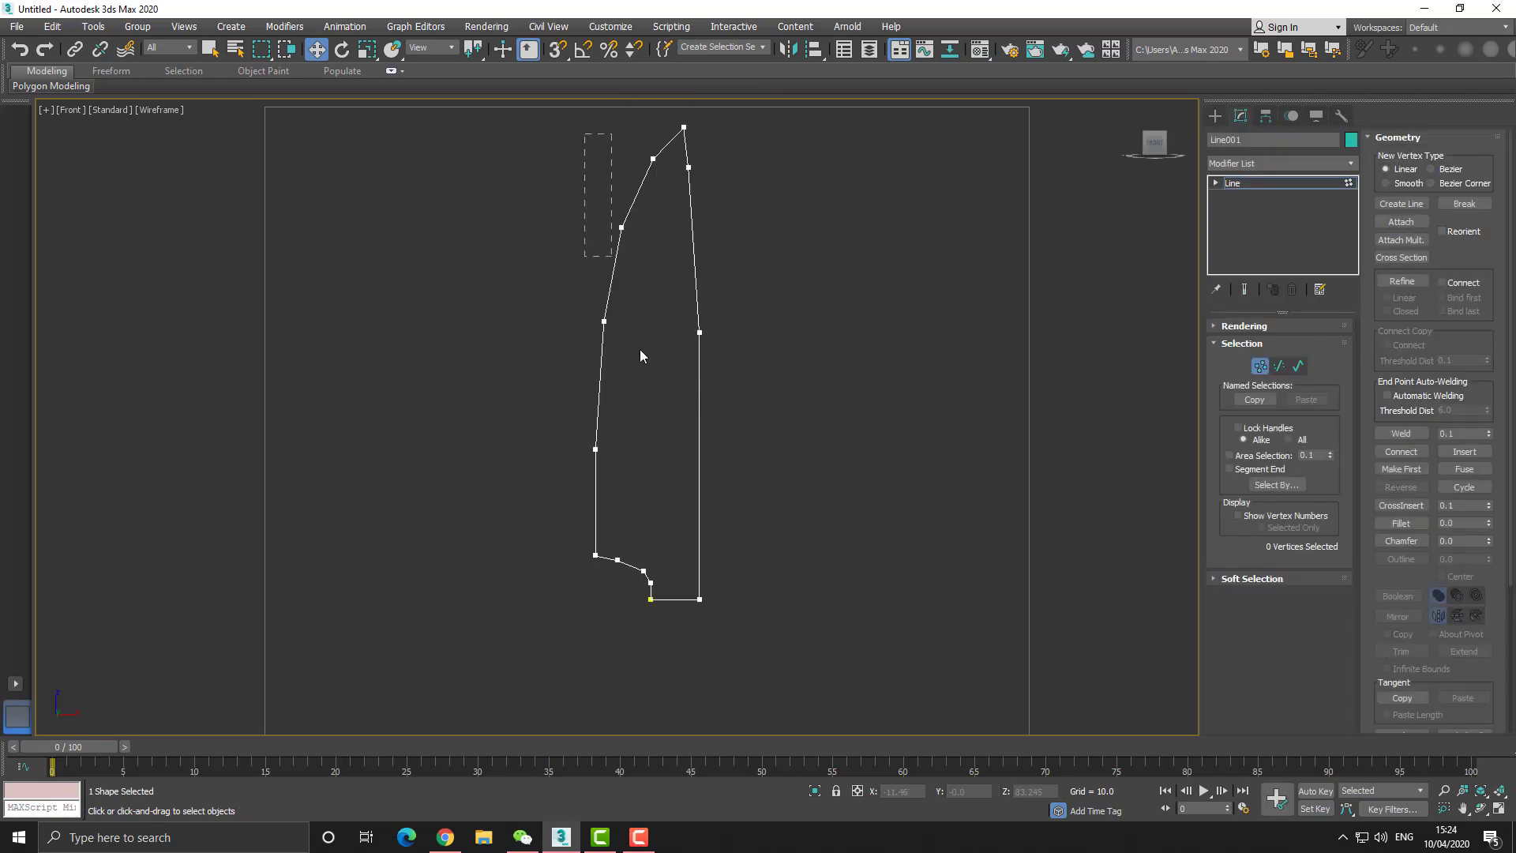
left_click_drag(665, 486, 670, 486)
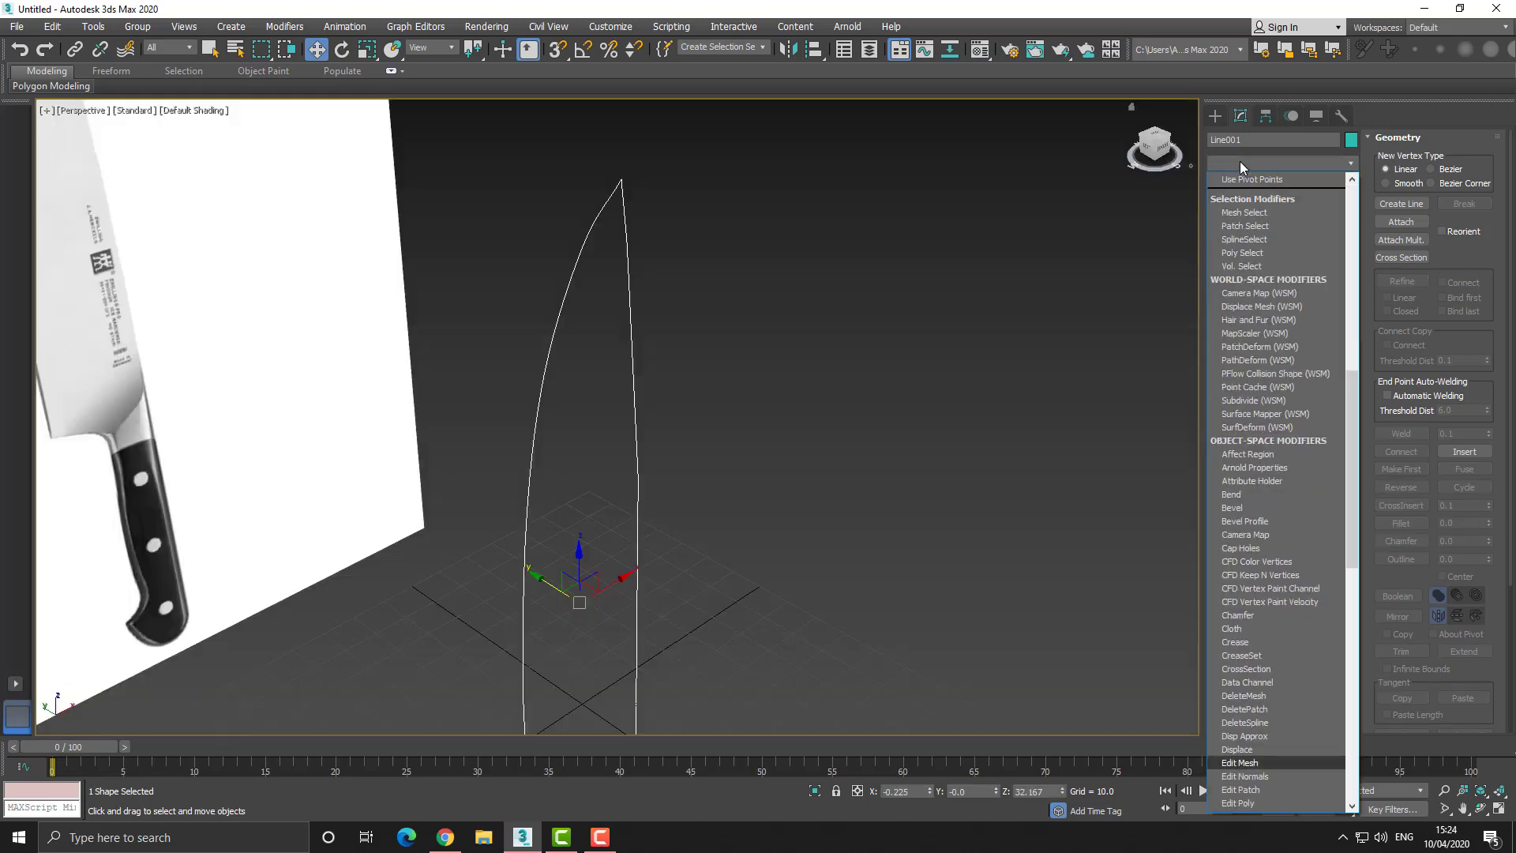
Add an Extrude modifier with Amount 3.5 to the blade outline.
key("e")
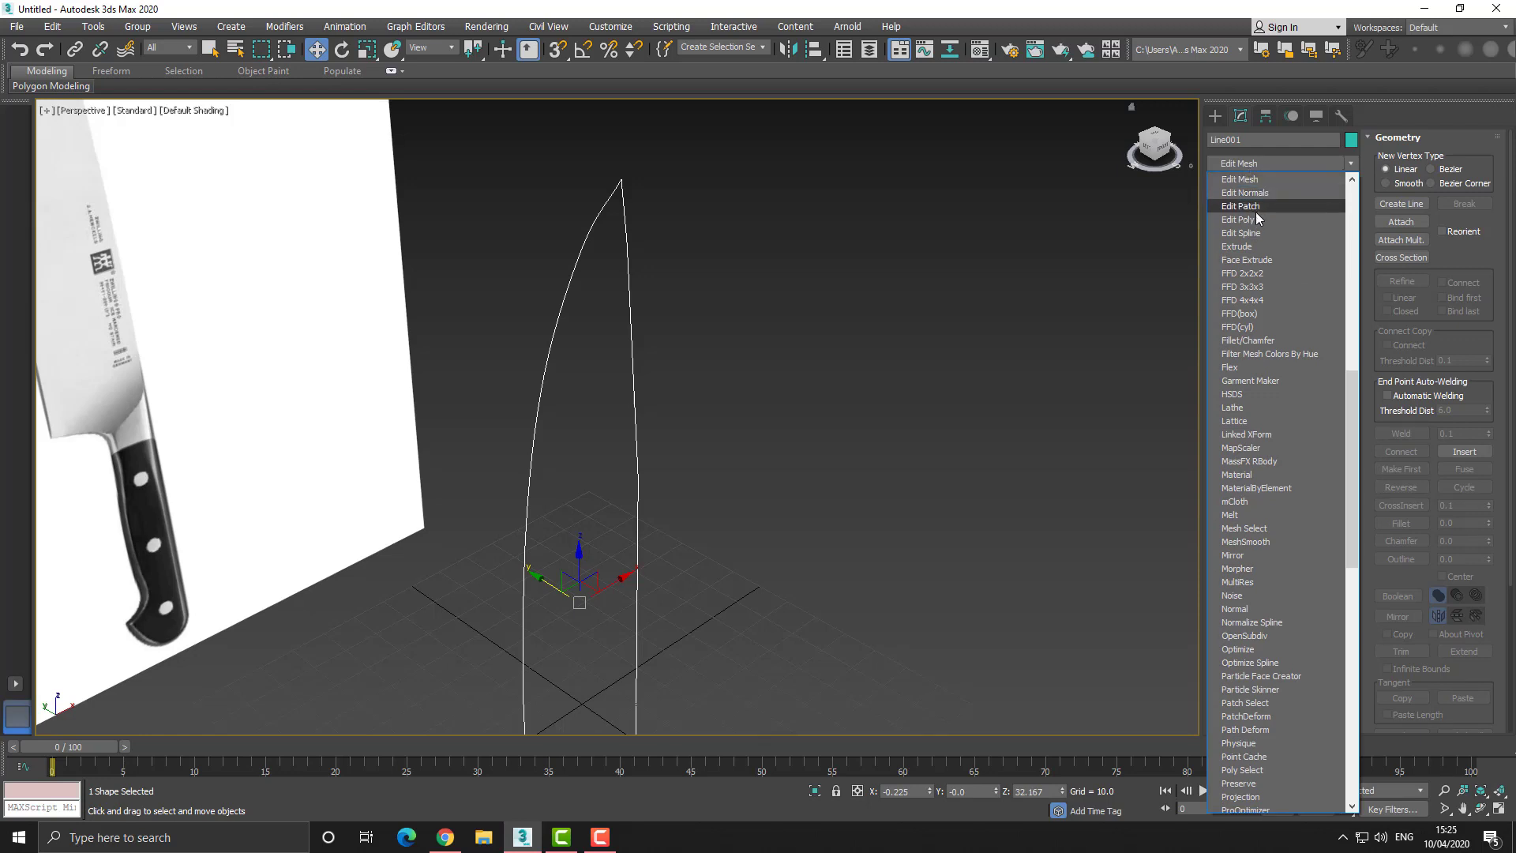
left_click(1253, 246)
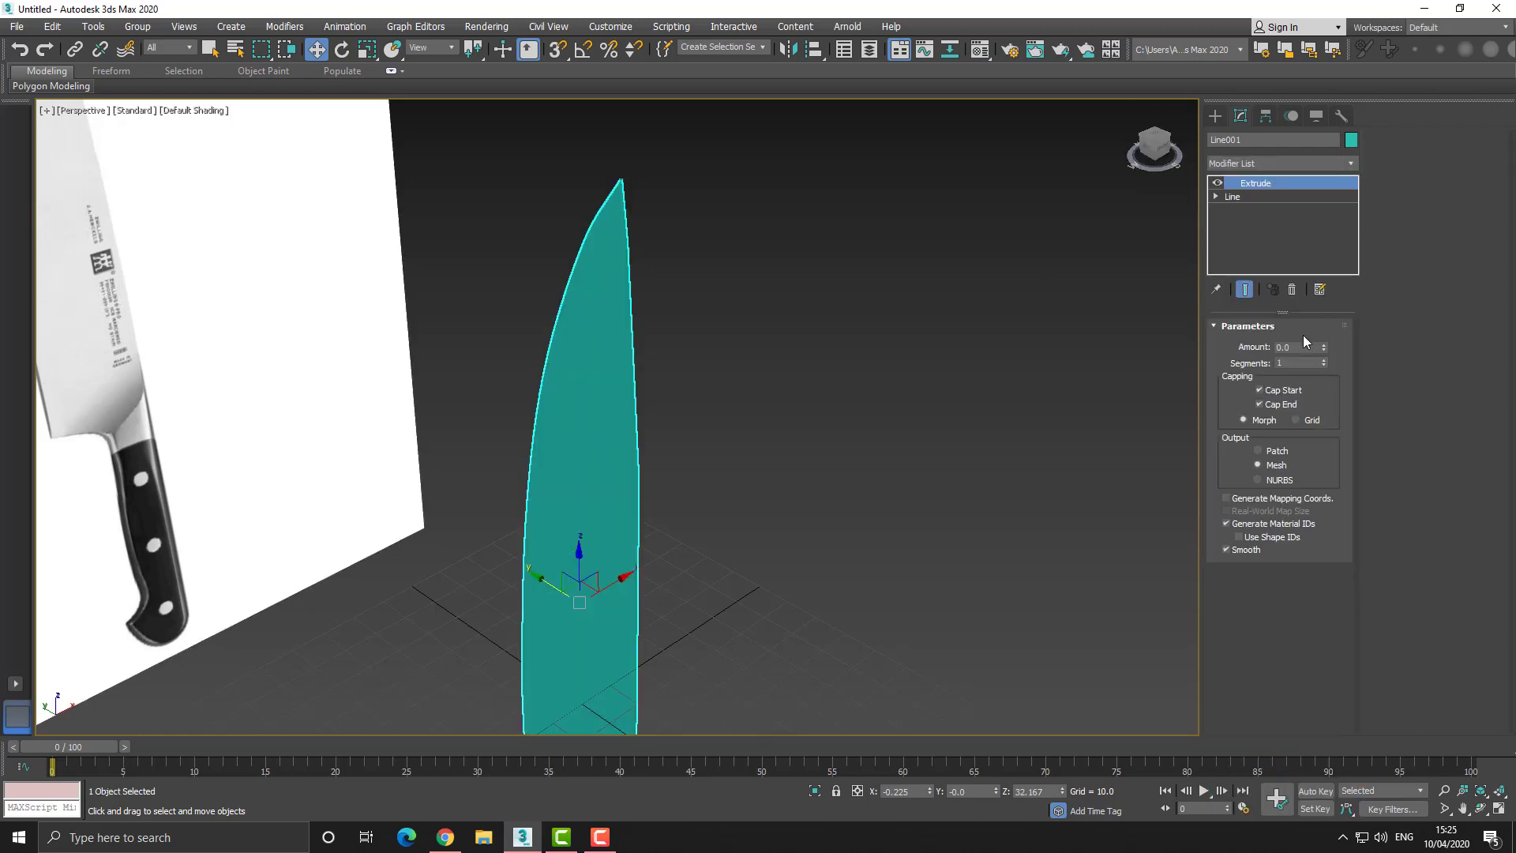
left_click_drag(1323, 347, 1319, 340)
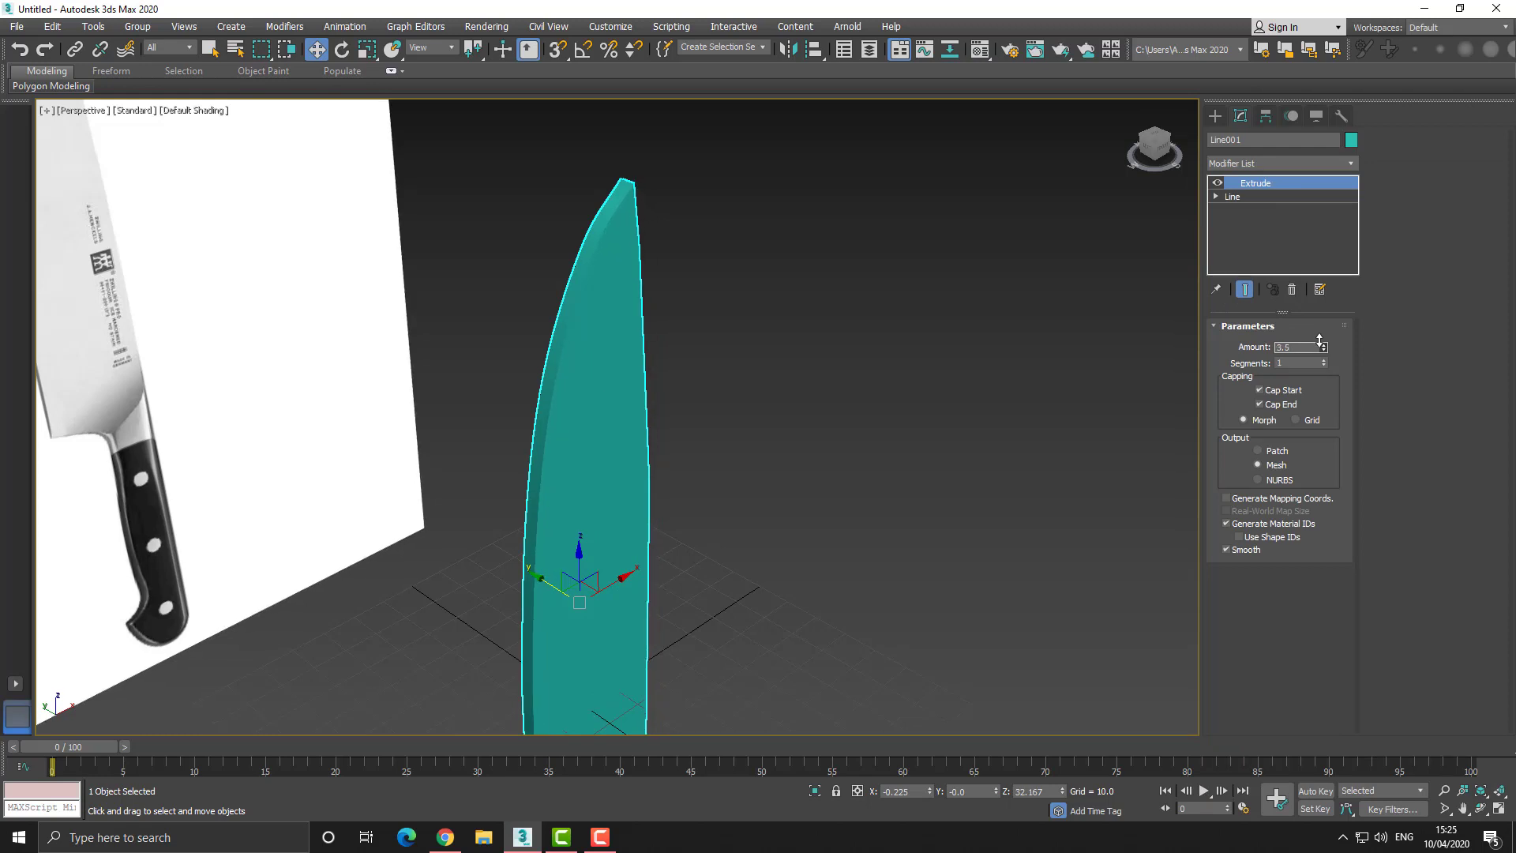
scroll(568, 352, "up", 3)
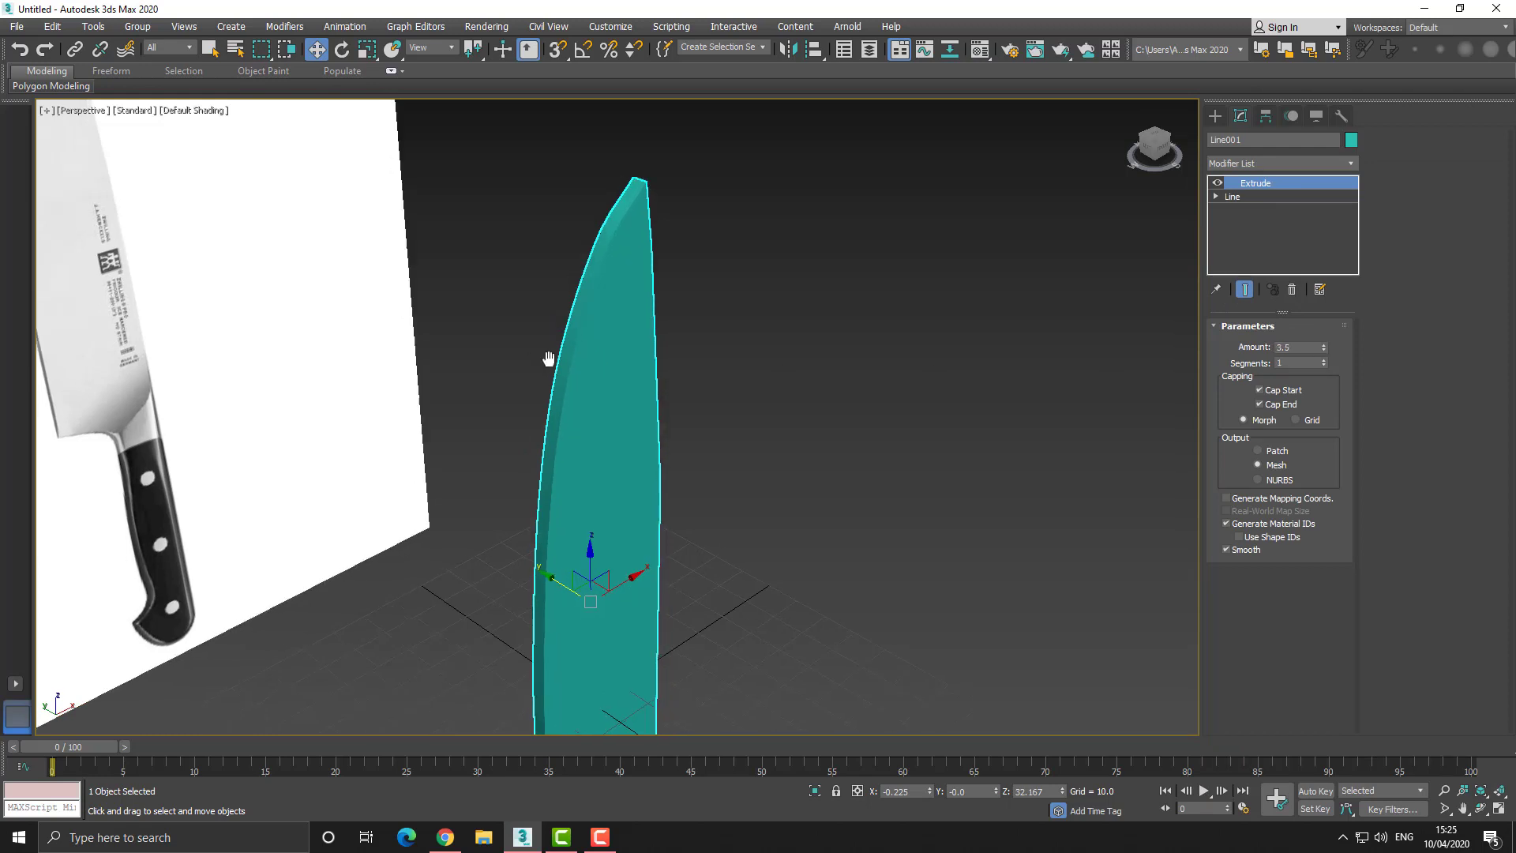
Convert the blade to an Editable Poly and work on vertices in the front wireframe view.
right_click(698, 281)
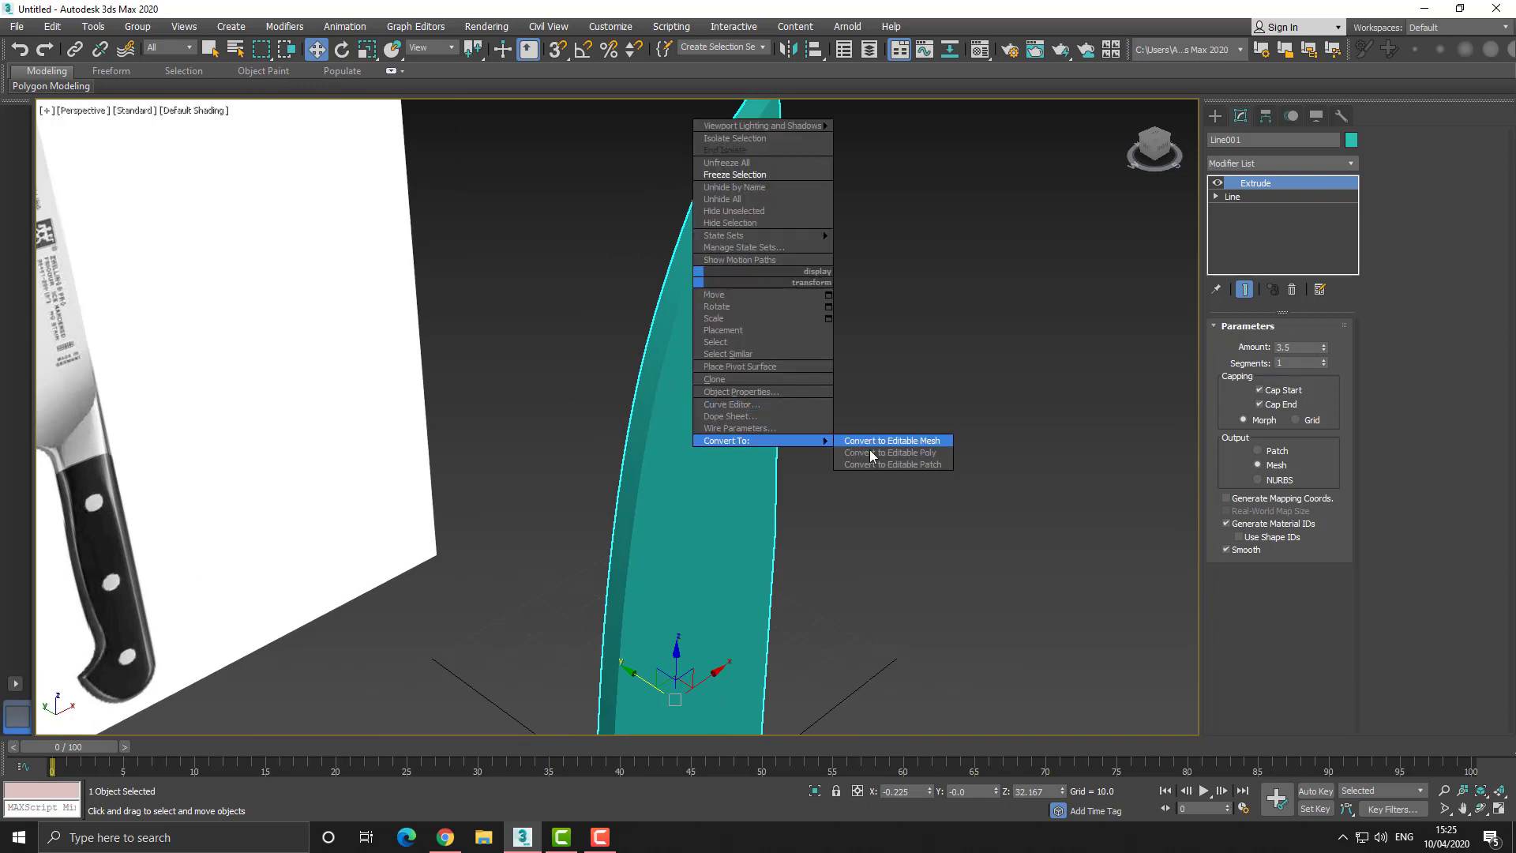
left_click(868, 442)
key("F4")
scroll(703, 326, "down", 4)
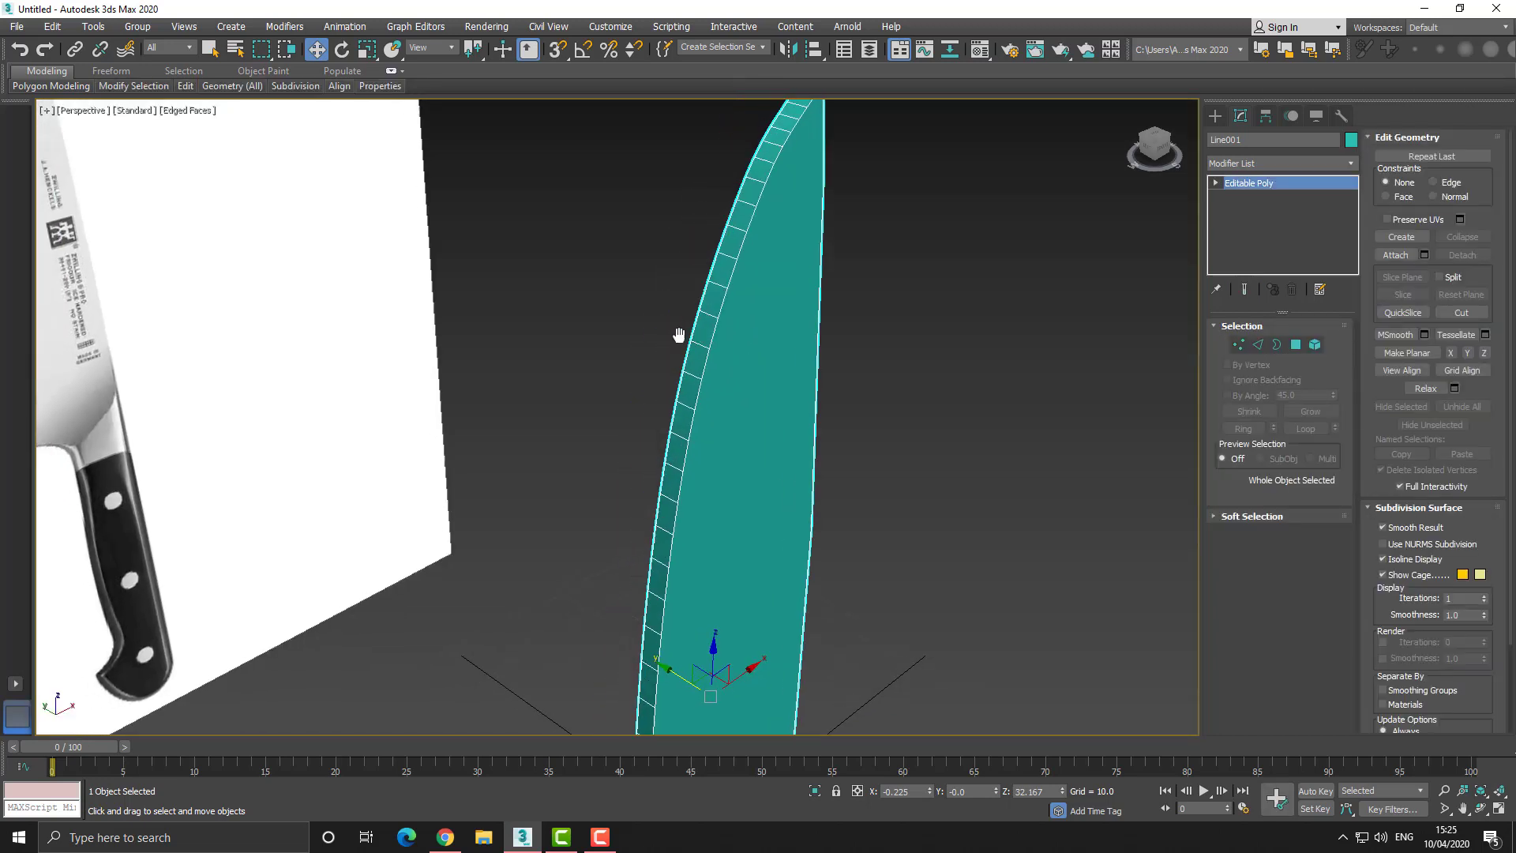
scroll(649, 330, "up", 3)
middle_click_drag(649, 330, 638, 352)
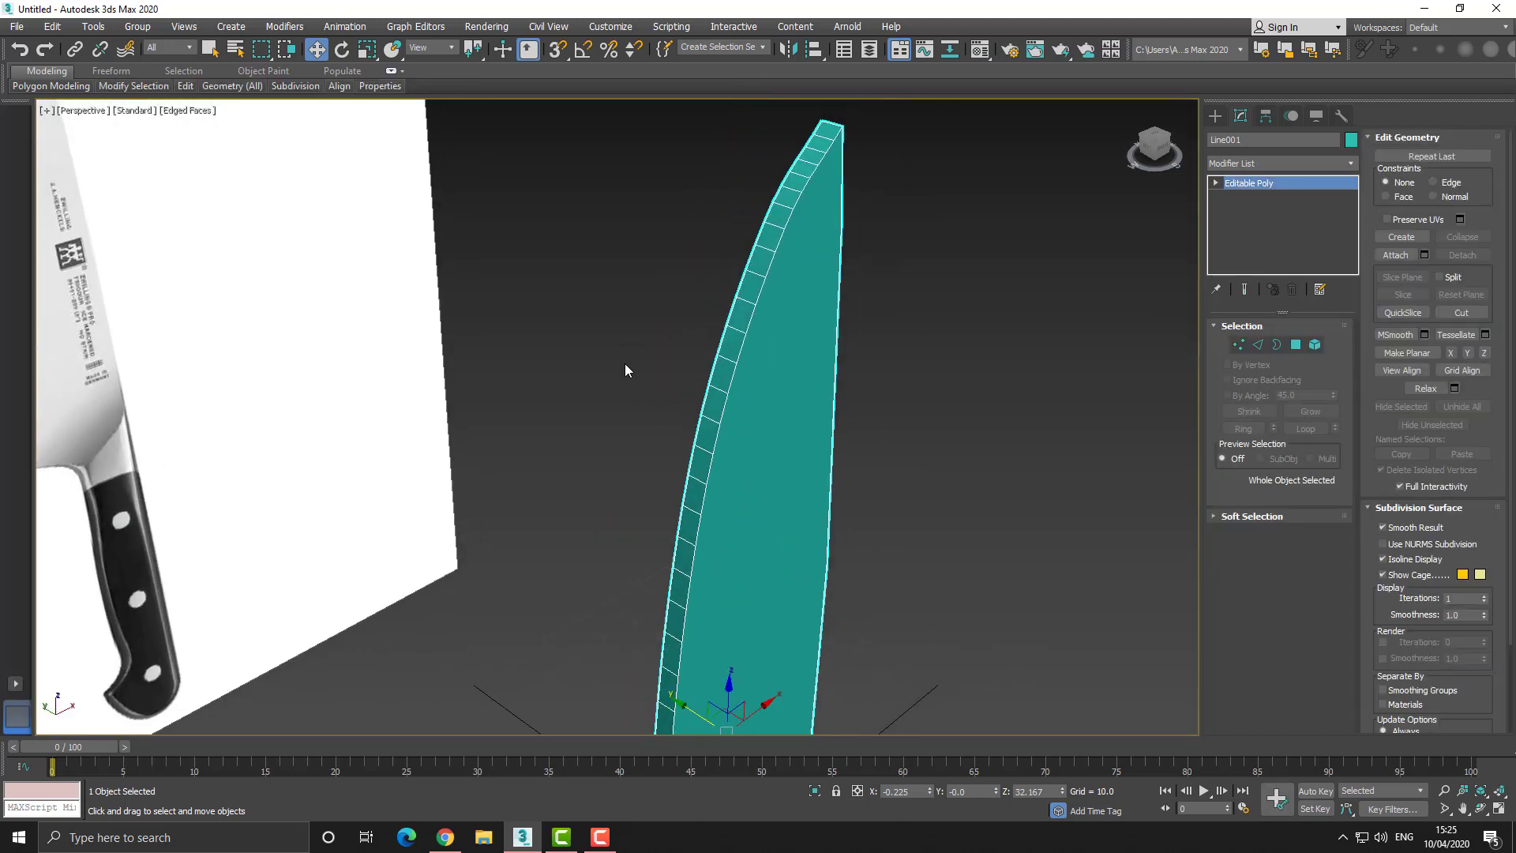
key("1")
key("f")
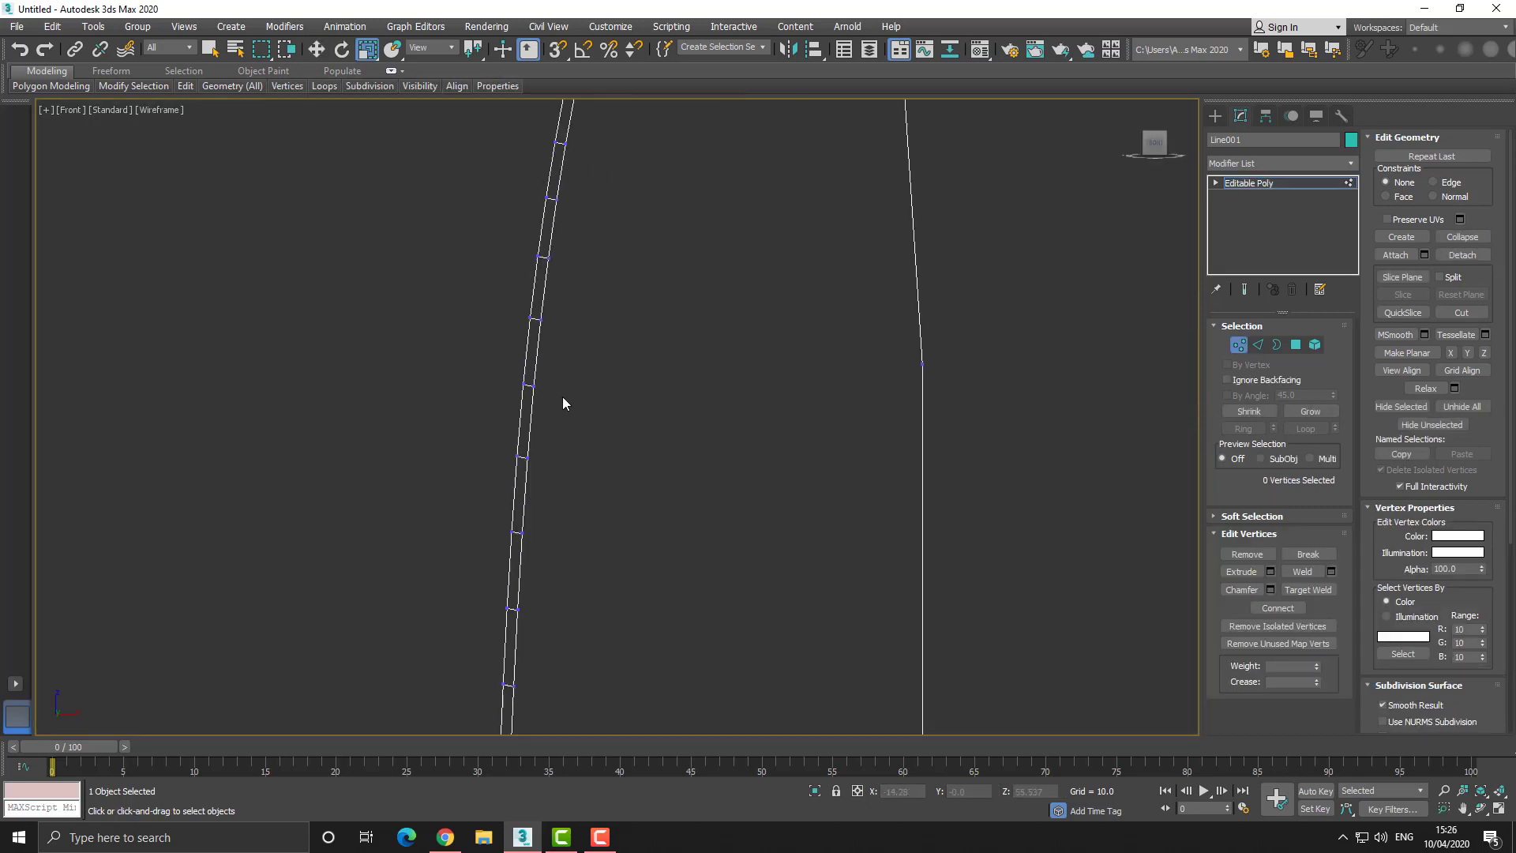
Connect the first pair of opposite blade vertices with a new edge.
left_click_drag(949, 415, 859, 420)
right_click(906, 361)
left_click(875, 407)
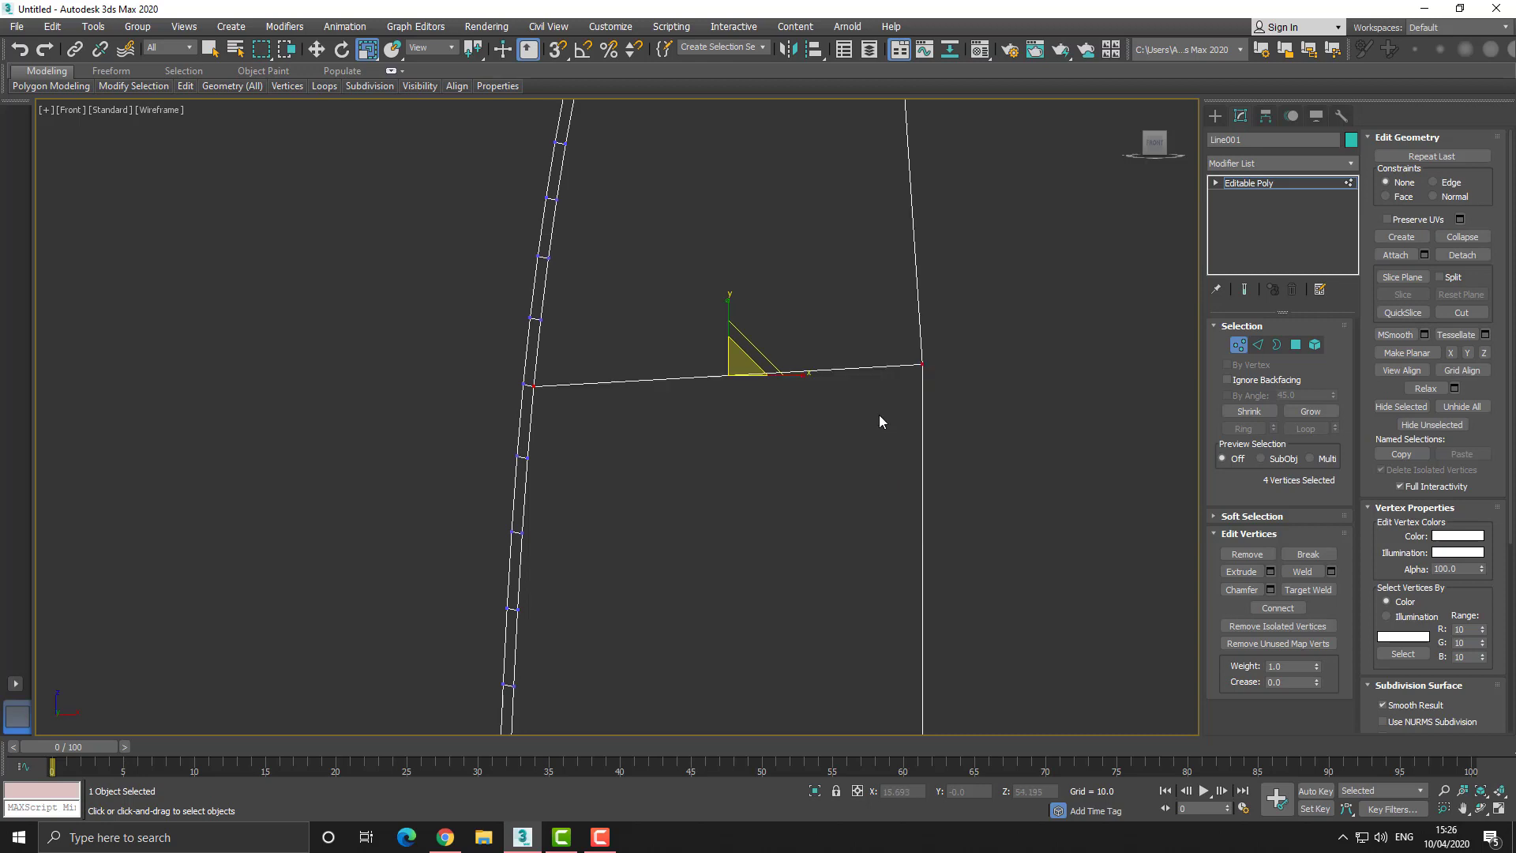
middle_click_drag(824, 346, 790, 496)
middle_click_drag(769, 413, 761, 522)
scroll(761, 523, "down", 2)
scroll(769, 224, "up", 2)
Connect a vertex pair near the blade tip with another cross edge.
left_click_drag(873, 254, 873, 254)
scroll(679, 211, "up", 3)
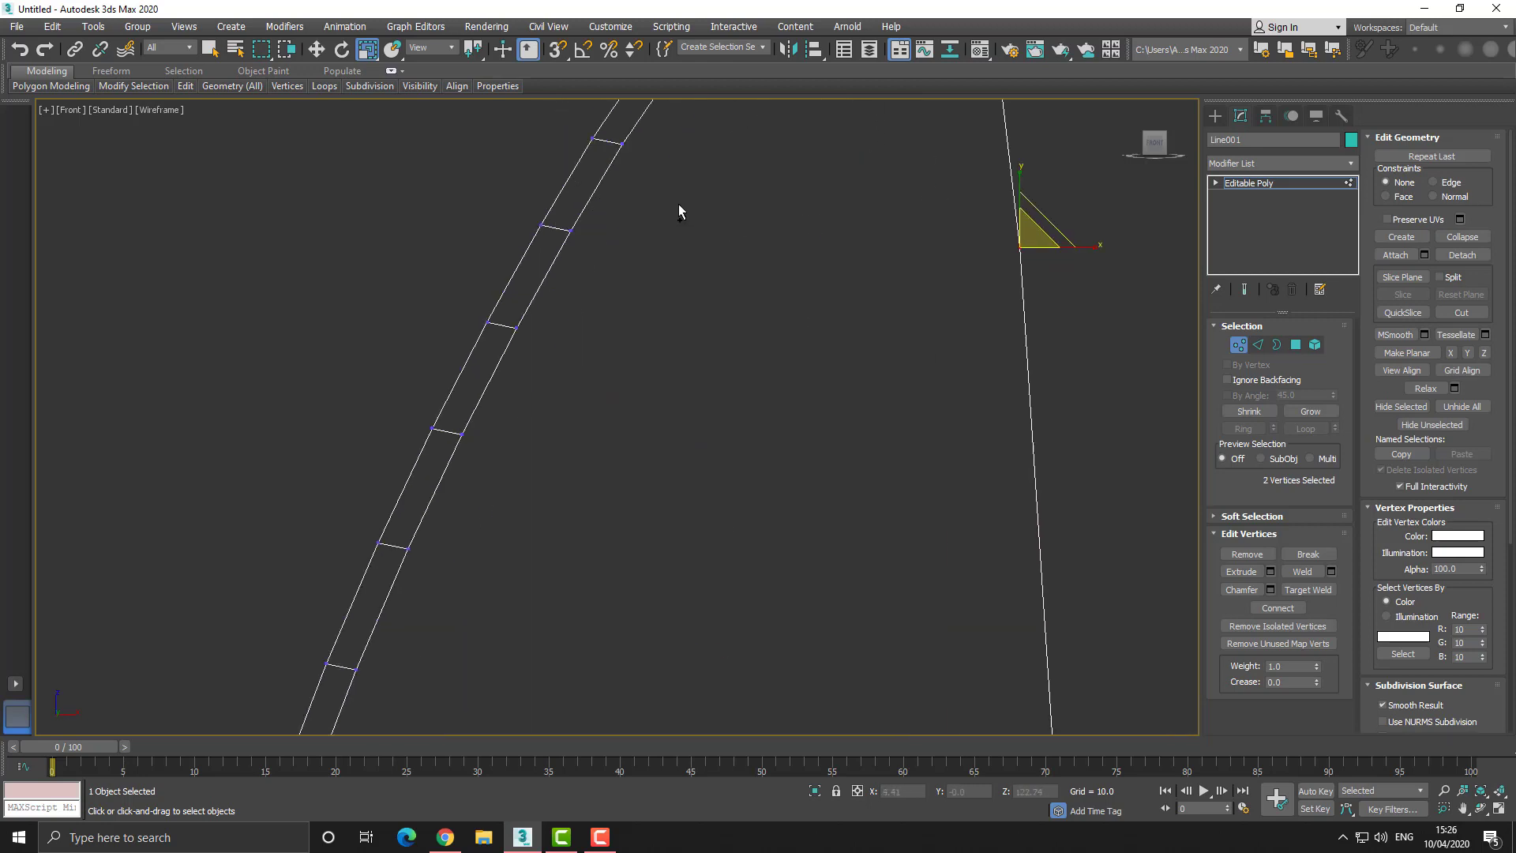
left_click_drag(561, 253, 573, 235, "ctrl")
right_click(574, 236)
left_click(545, 287)
scroll(598, 358, "down", 3)
middle_click_drag(599, 358, 629, 352)
middle_click_drag(589, 436, 596, 292)
mouse_move(551, 445)
middle_mouse_down()
mouse_move(579, 352)
mouse_move(634, 324)
mouse_move(648, 147)
middle_mouse_up()
scroll(580, 393, "down", 4)
middle_click_drag(618, 442, 613, 306)
middle_click_drag(613, 483, 629, 365)
scroll(620, 433, "up", 3)
scroll(551, 401, "down", 4)
middle_click_drag(605, 291, 608, 381)
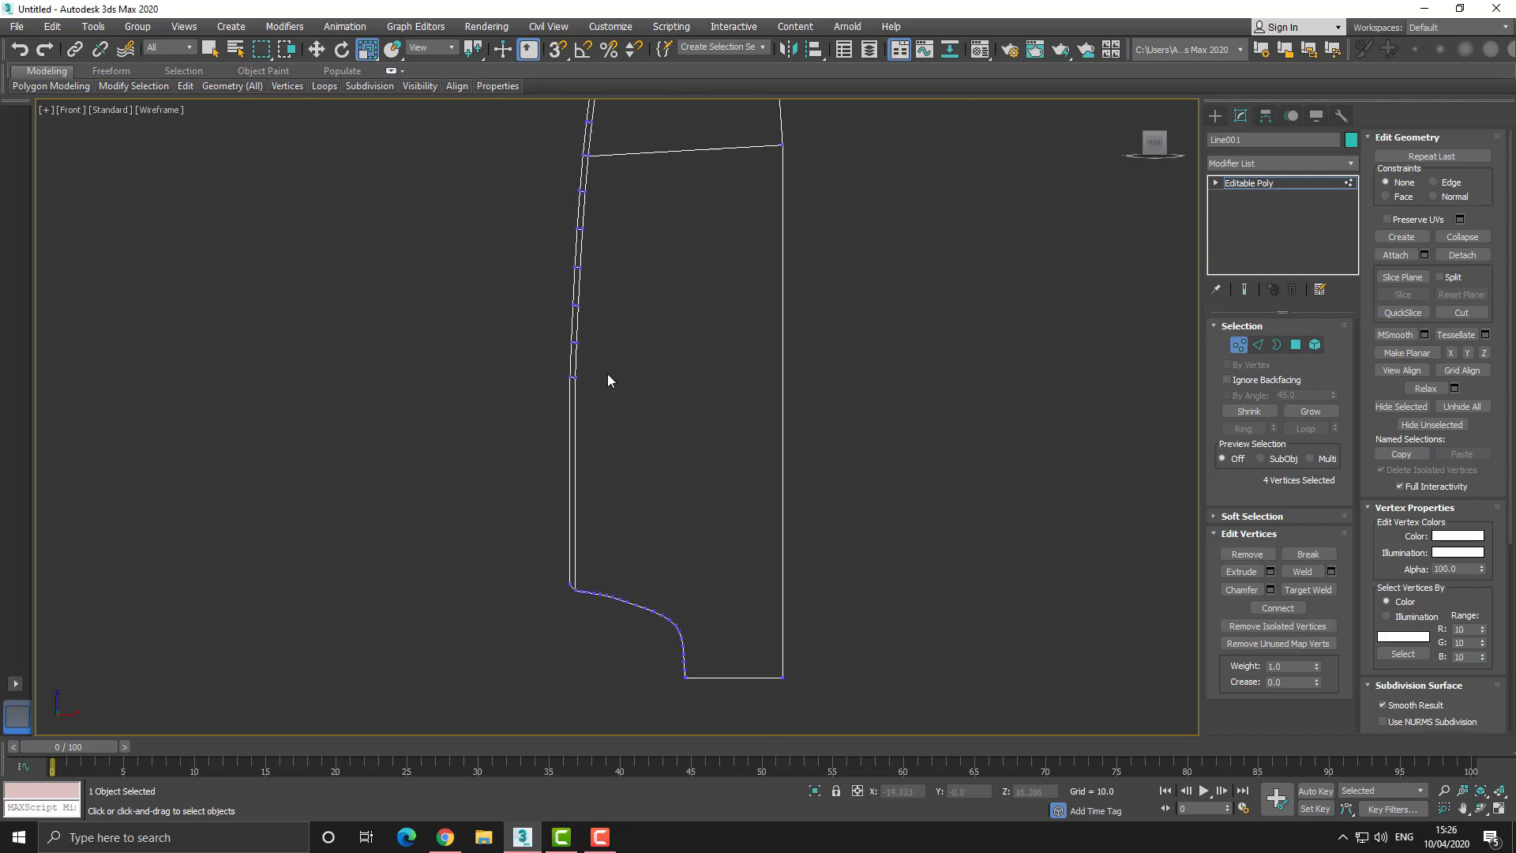
Connect the selected right vertical edge across the outline with Connect Edges.
left_click(1257, 345)
left_click(782, 404)
right_click(776, 404)
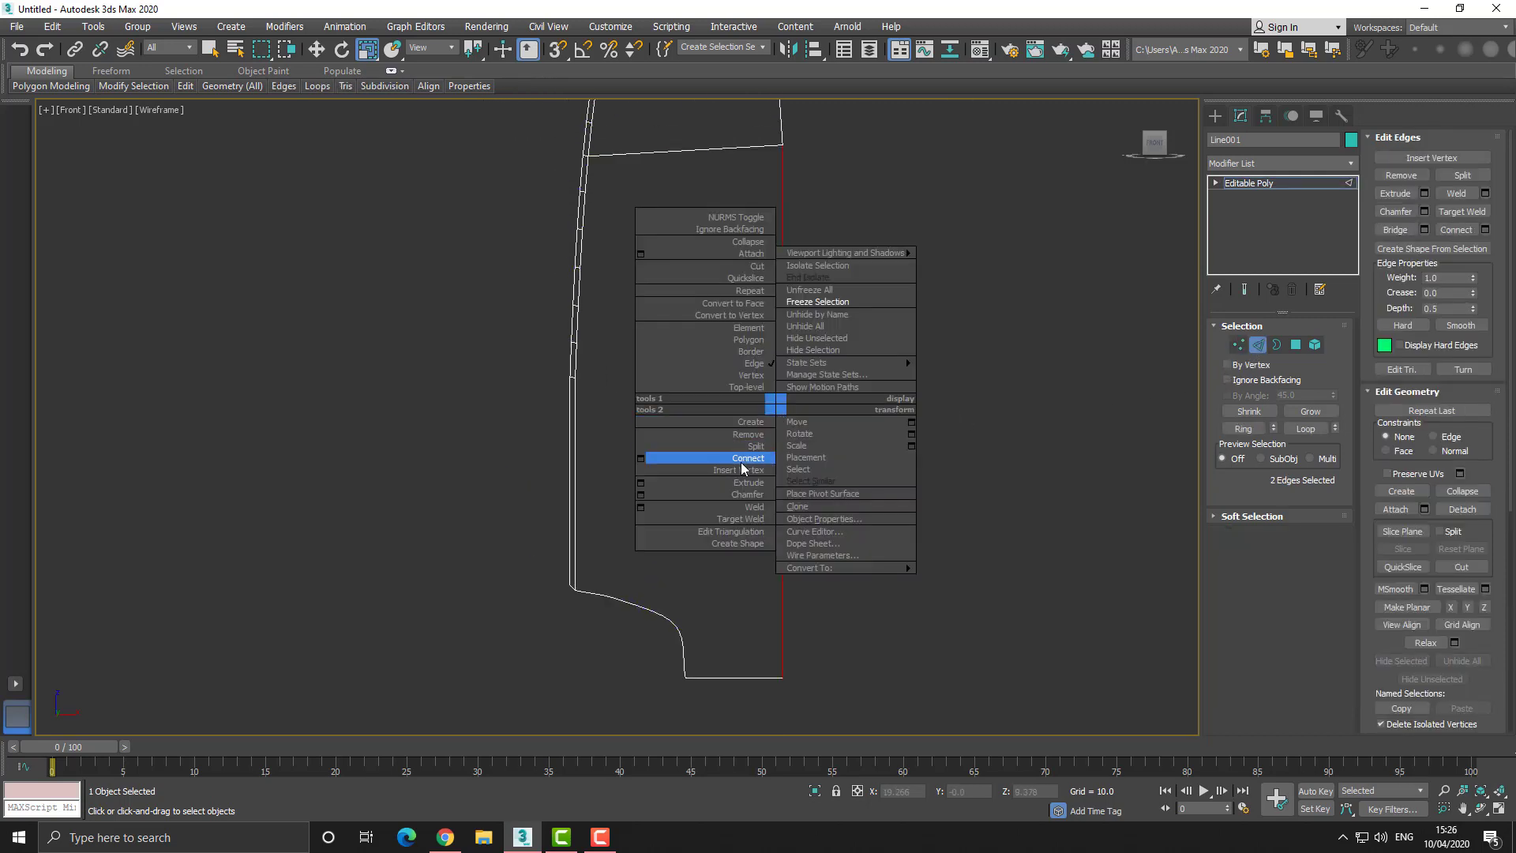
left_click(641, 458)
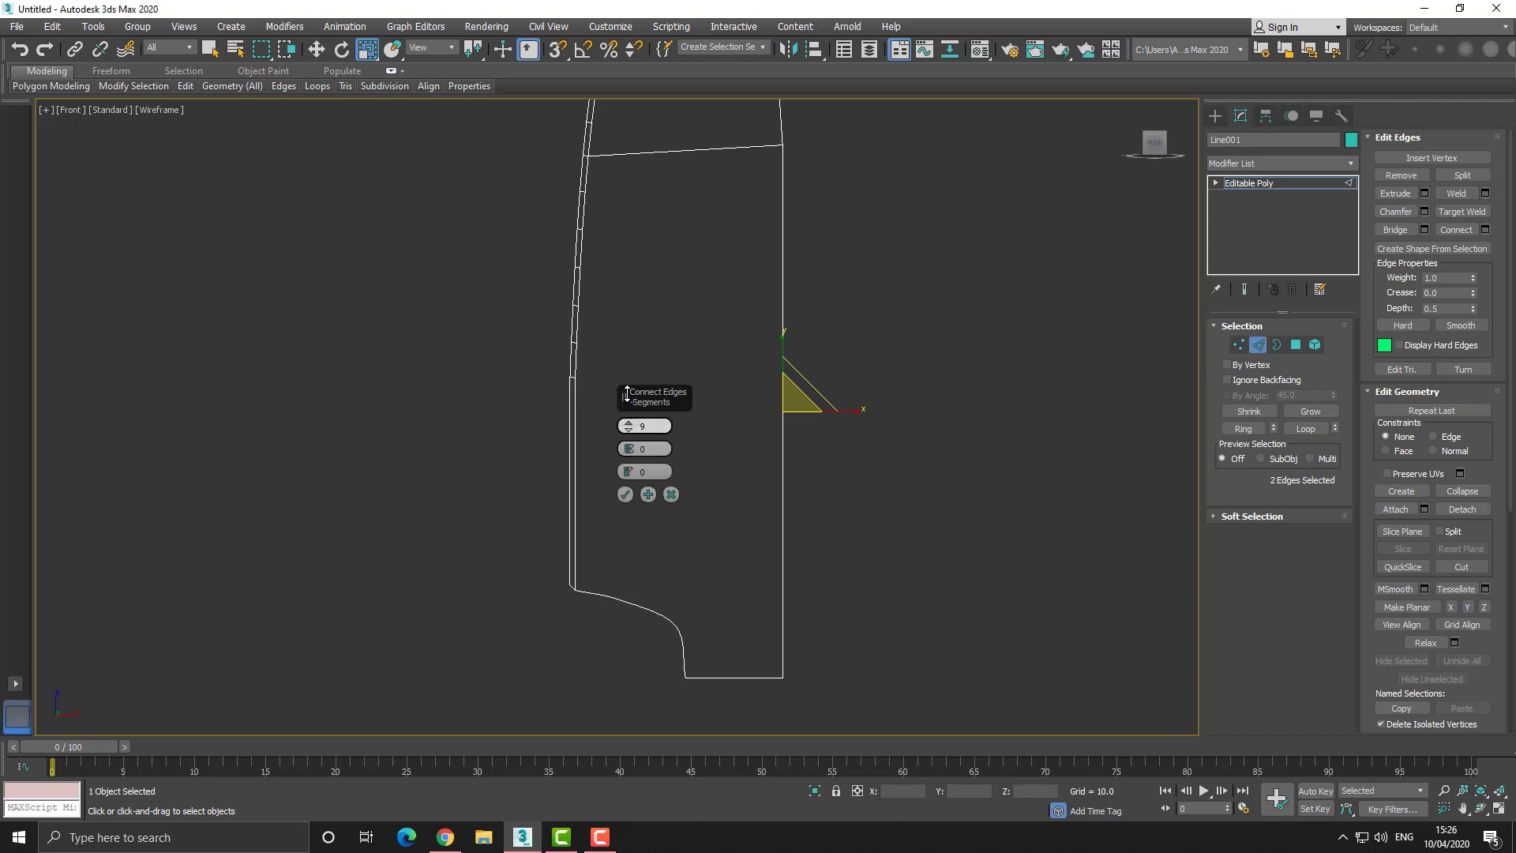
left_click(625, 494)
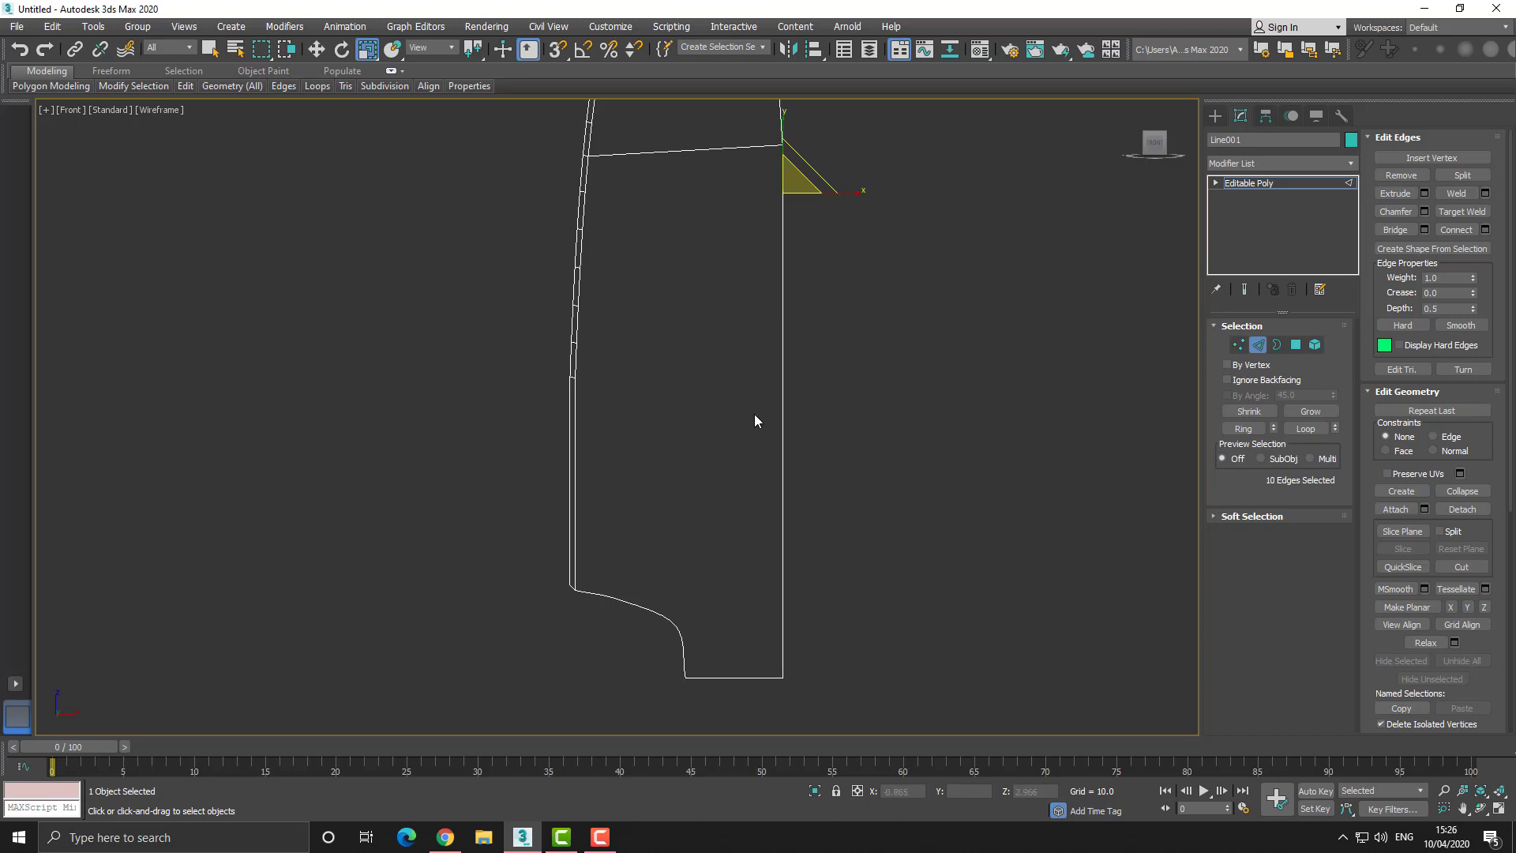
Join further opposite vertex pairs with cross edges and slide the cylinder down the handle.
left_click(1238, 344)
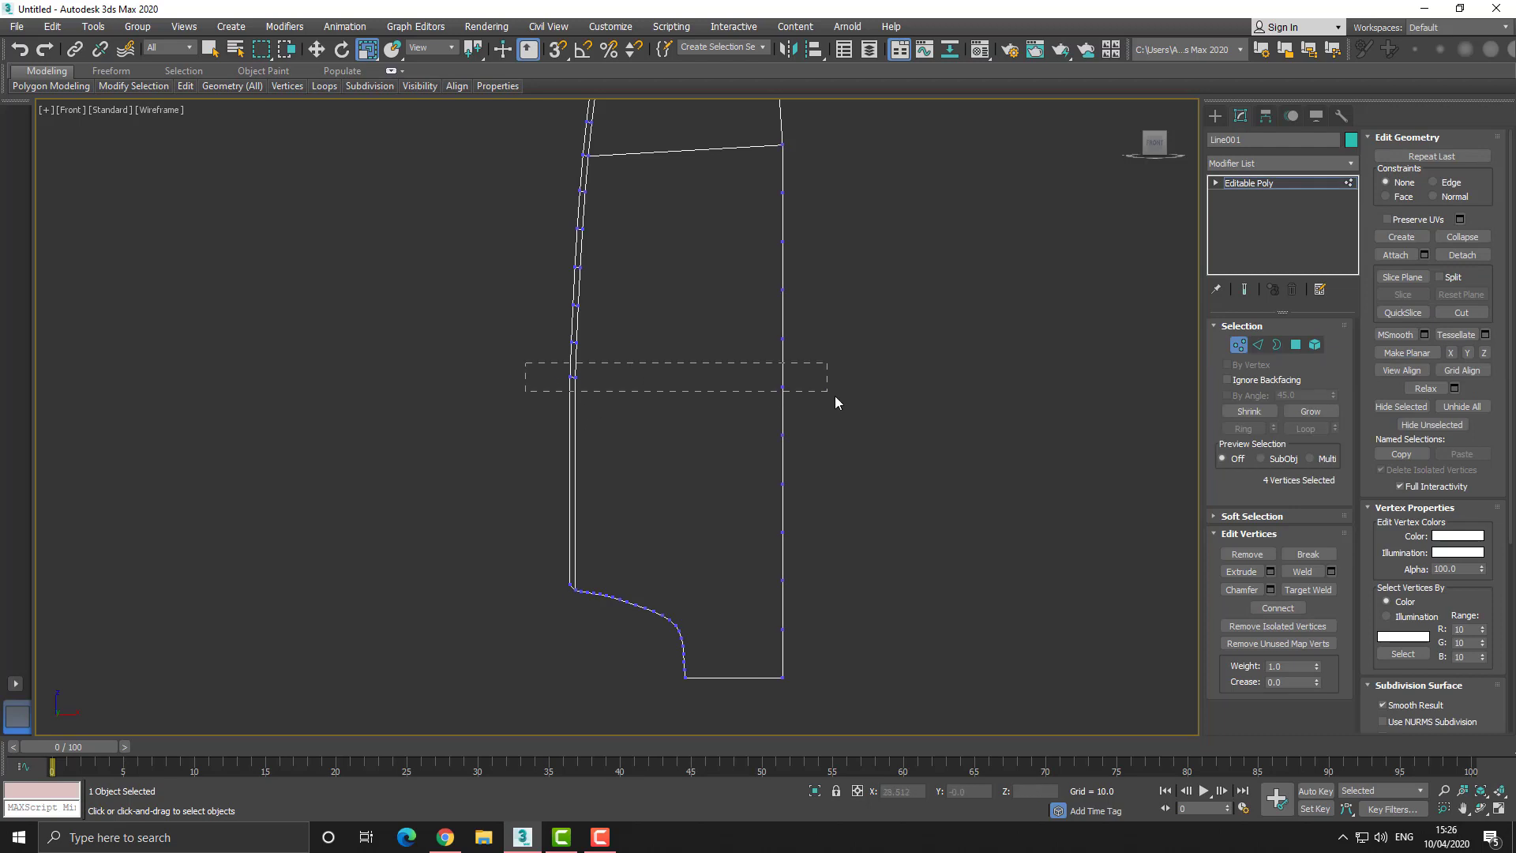
left_click_drag(838, 400, 829, 363)
right_click(801, 399)
left_click(764, 430)
right_click(794, 344)
left_click(750, 395)
left_click_drag(553, 280, 837, 314)
right_click(837, 314)
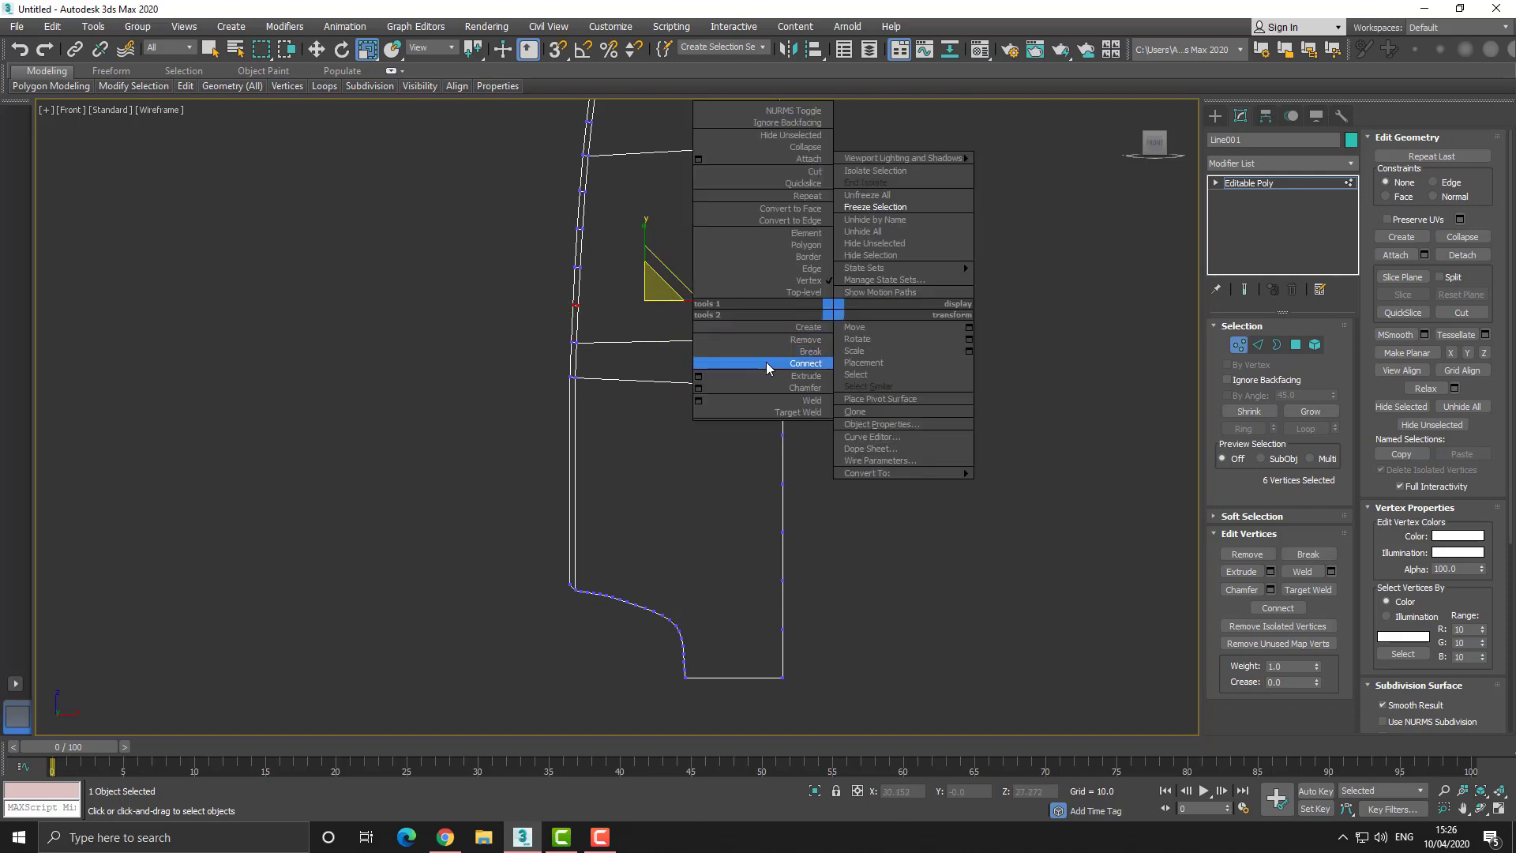
left_click(765, 361)
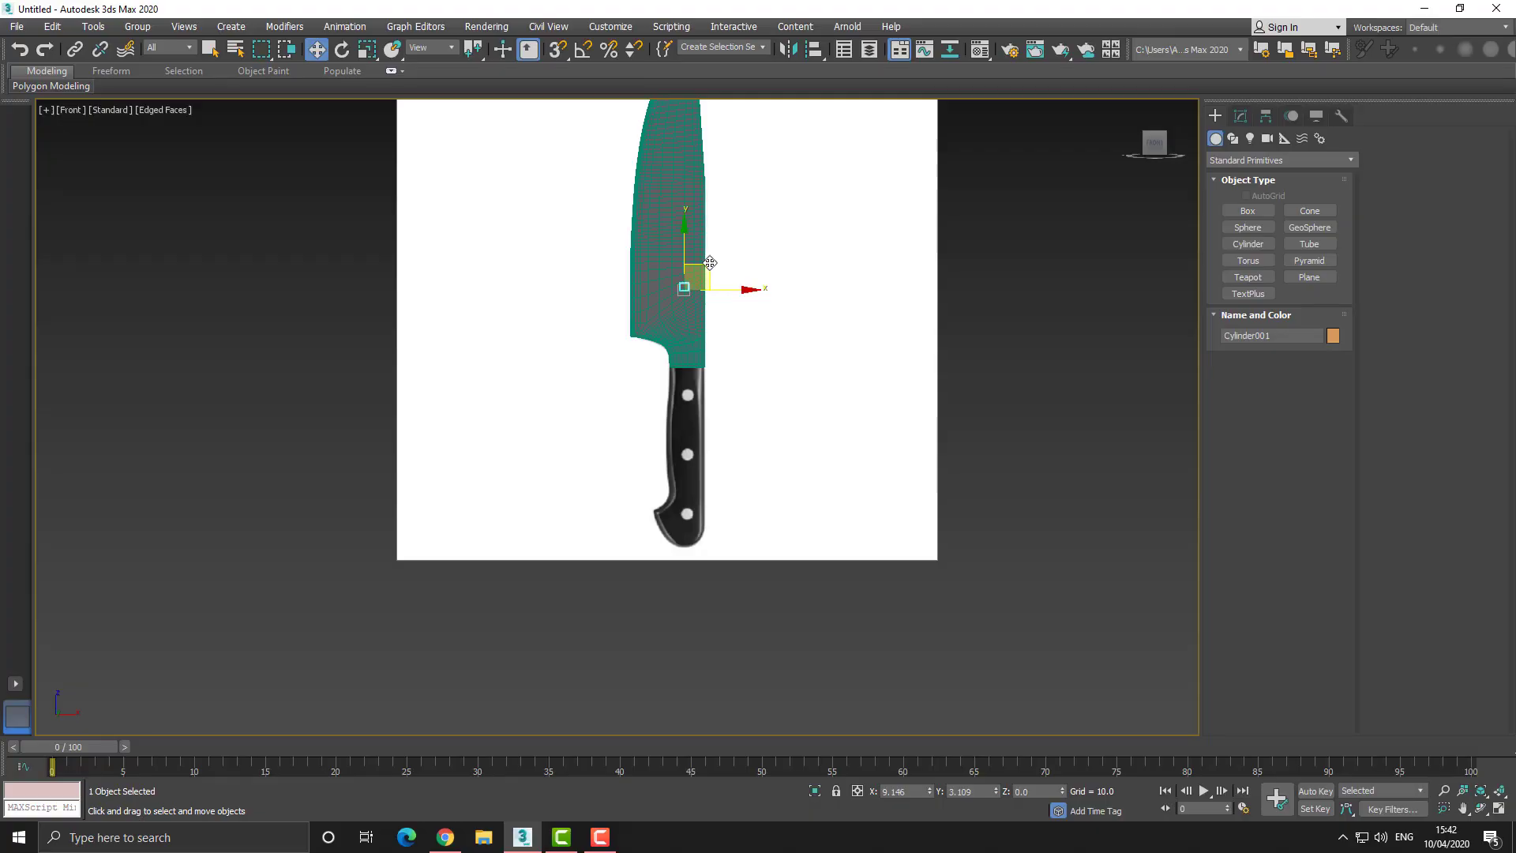
left_click_drag(711, 263, 713, 458)
Scale the cylinder up to about 450% to form the handle.
left_click(342, 49)
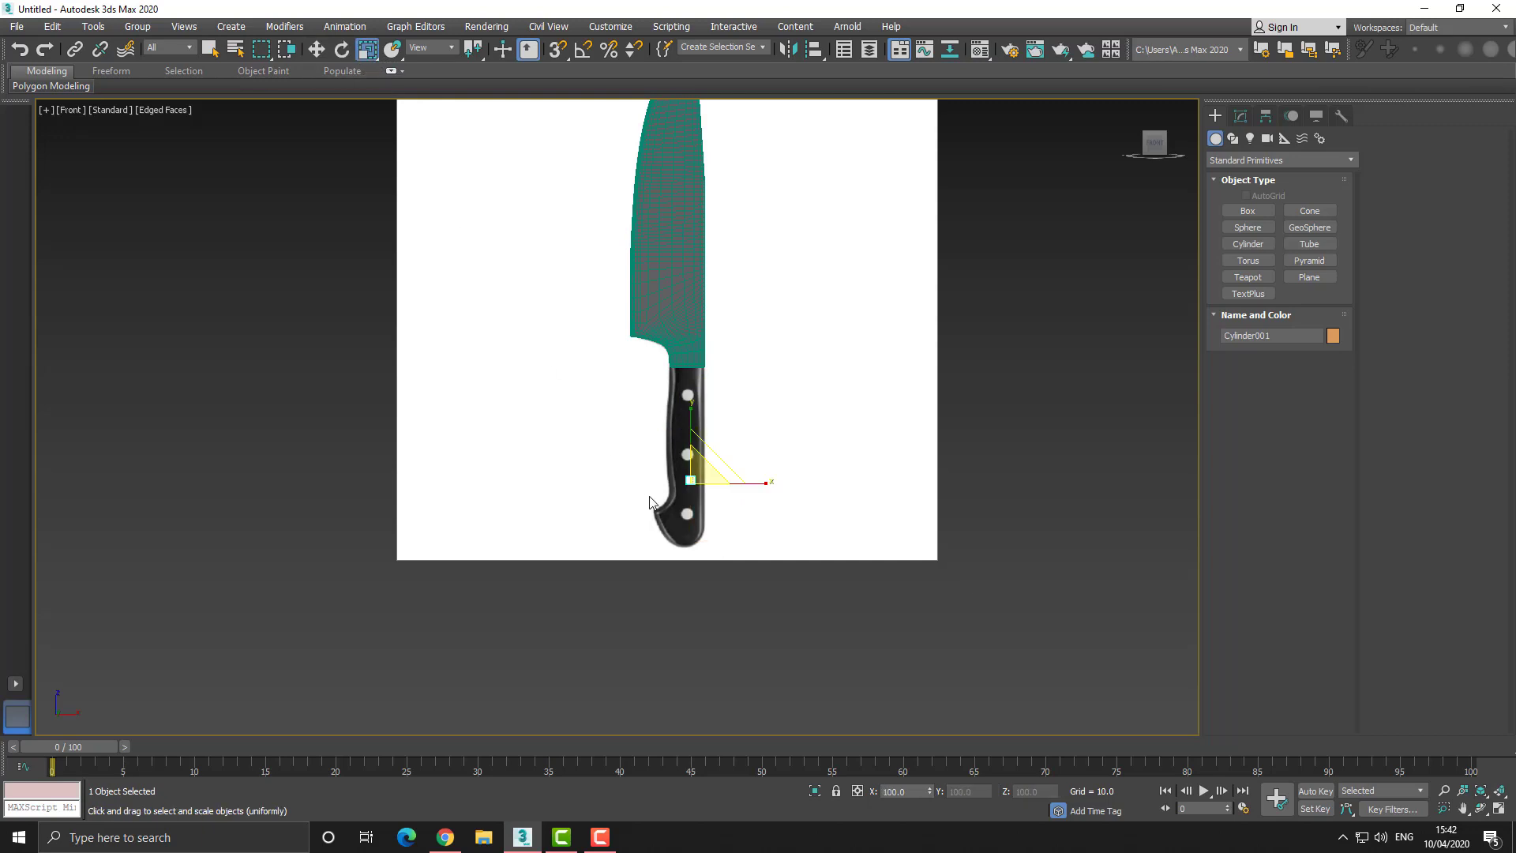
left_click(366, 49)
scroll(660, 500, "up", 8)
left_click_drag(883, 451, 845, 332)
middle_click_drag(842, 336, 847, 401)
mouse_move(910, 524)
left_mouse_down()
mouse_move(873, 454)
mouse_move(888, 521)
mouse_move(890, 505)
left_mouse_up()
left_click(316, 49)
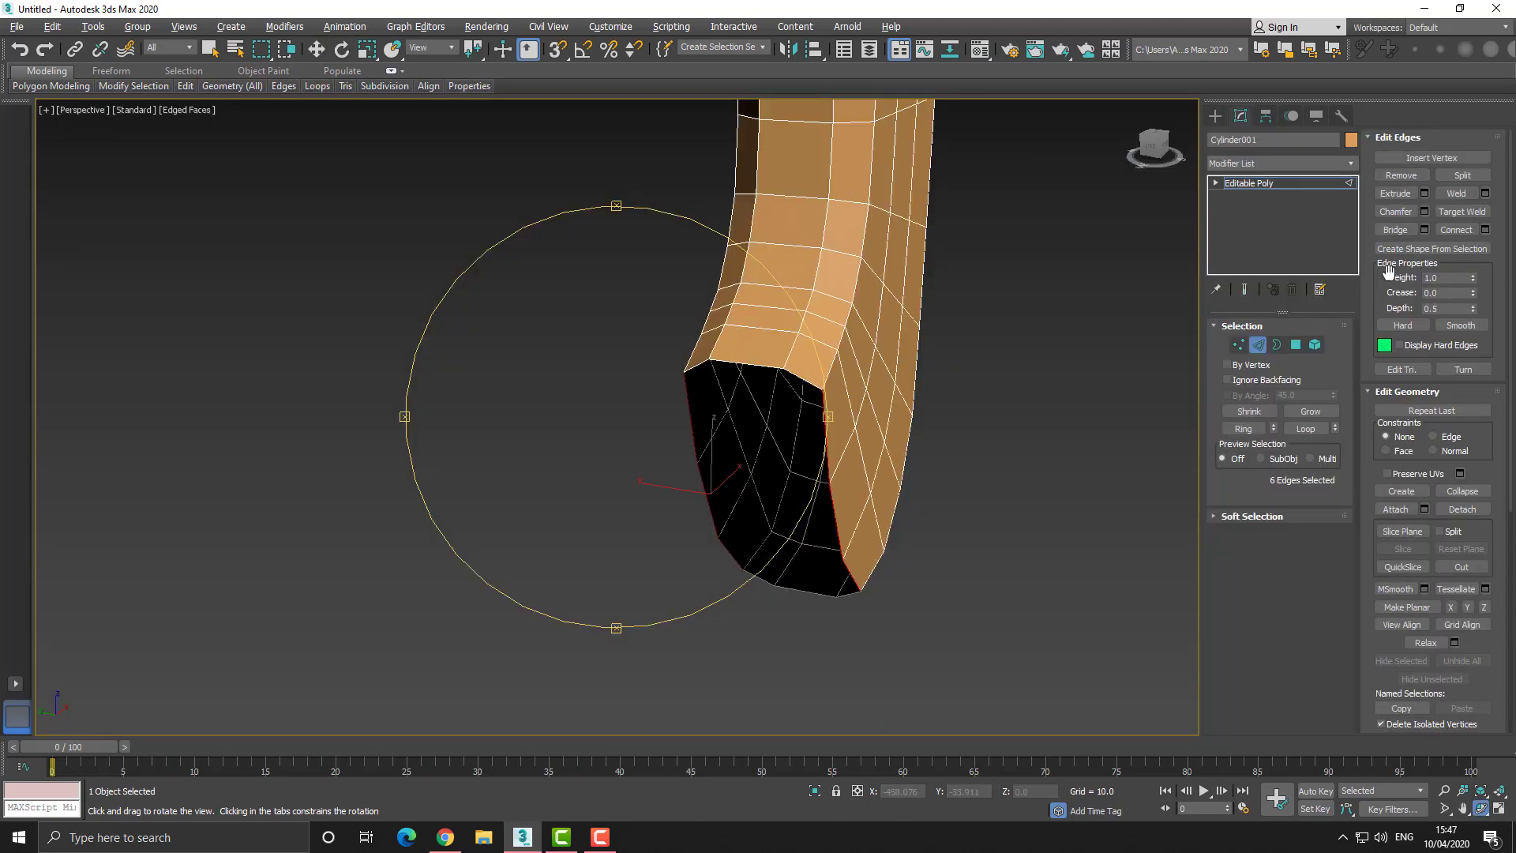
Bridge the tube's open end and add two ring edge loops with Connect pinch 54.
left_click(1395, 229)
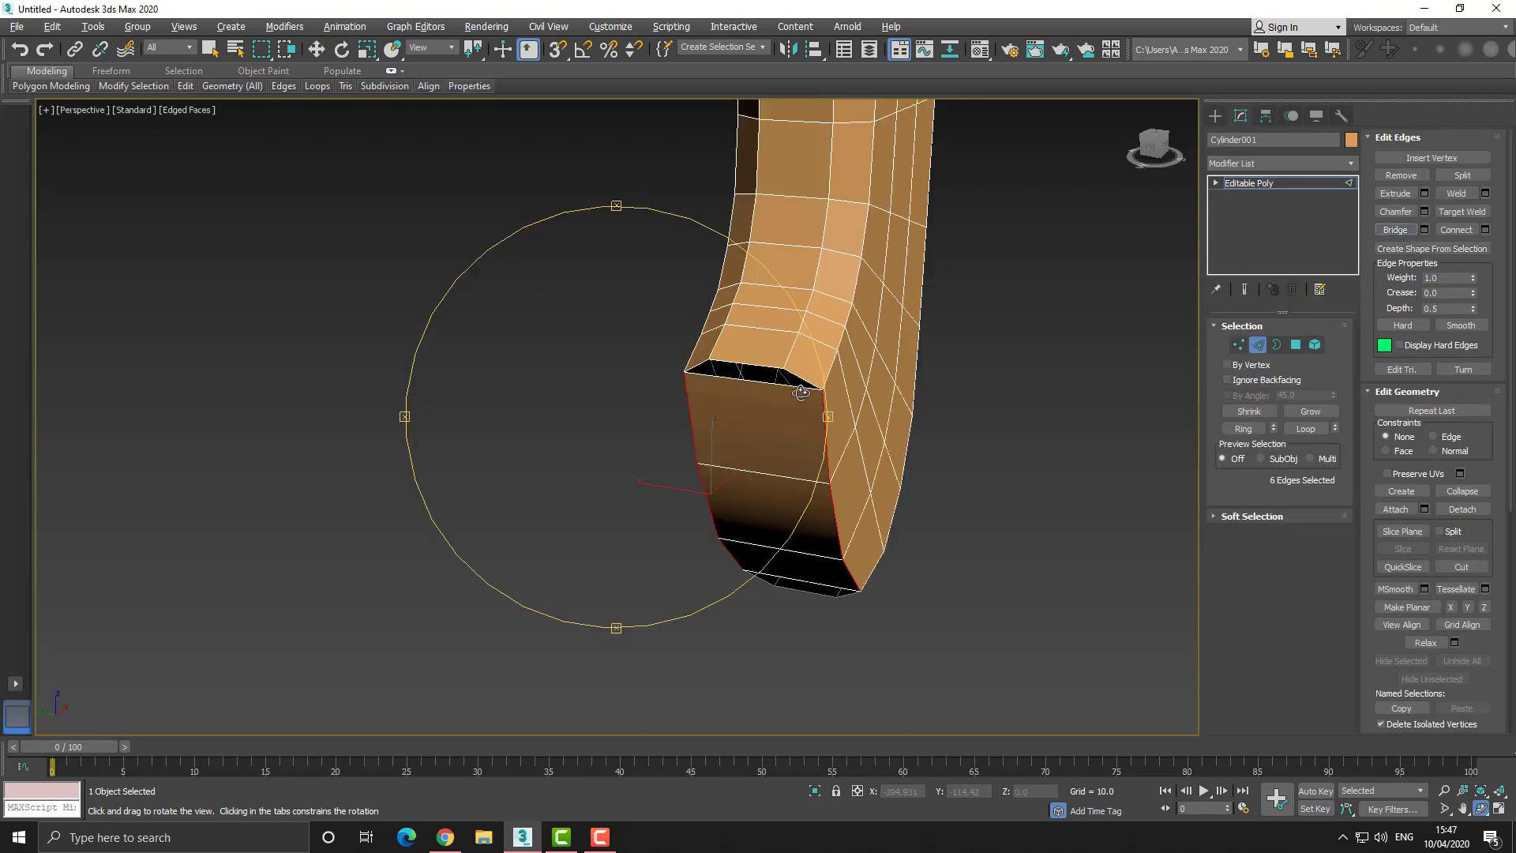
left_click(325, 50)
left_click(750, 382)
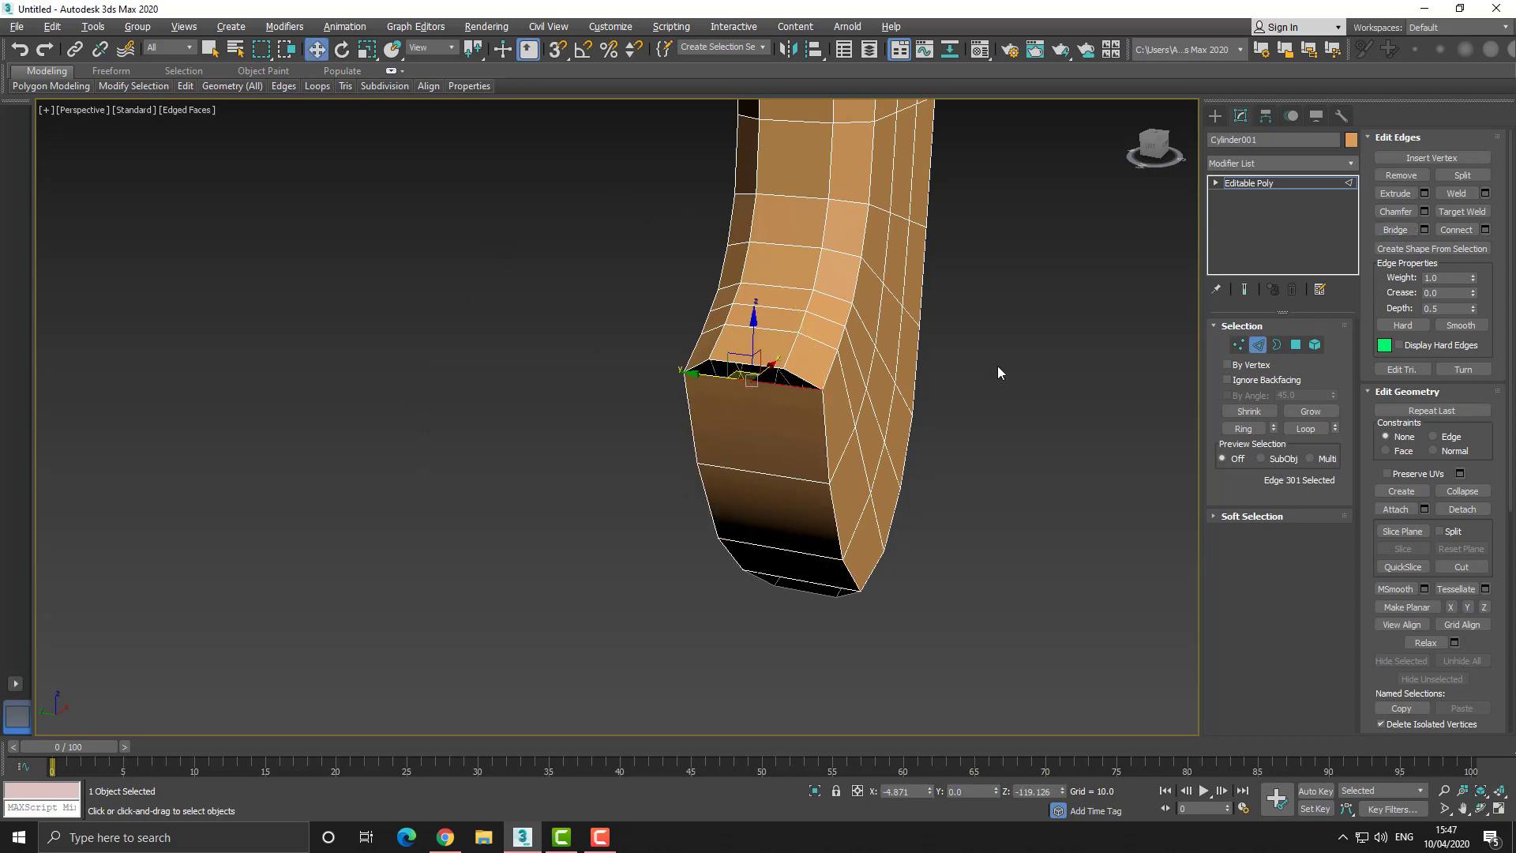
left_click(1241, 427)
right_click(758, 414)
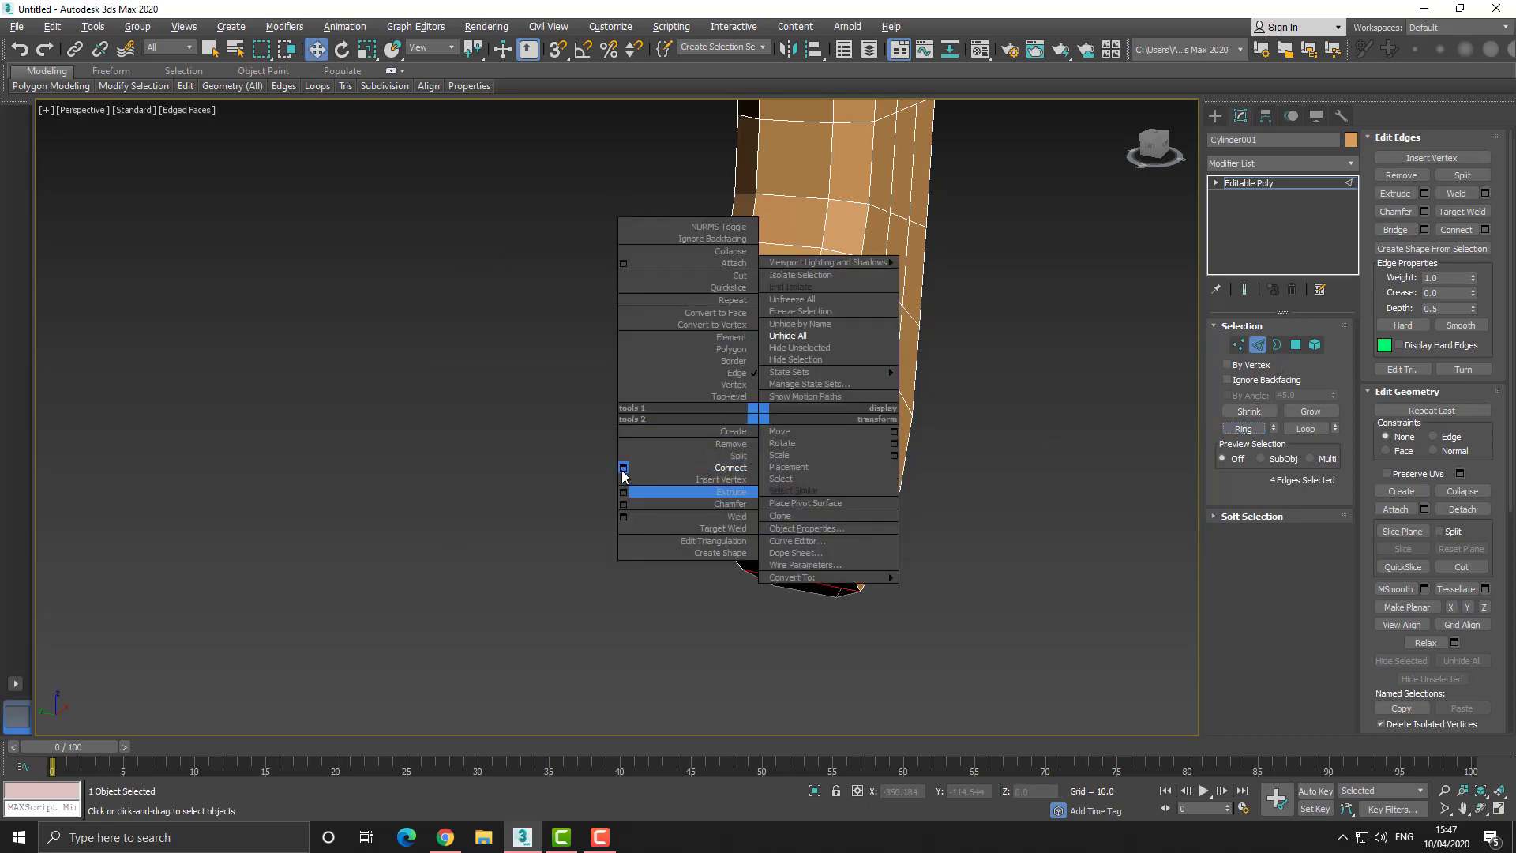
left_click(623, 468)
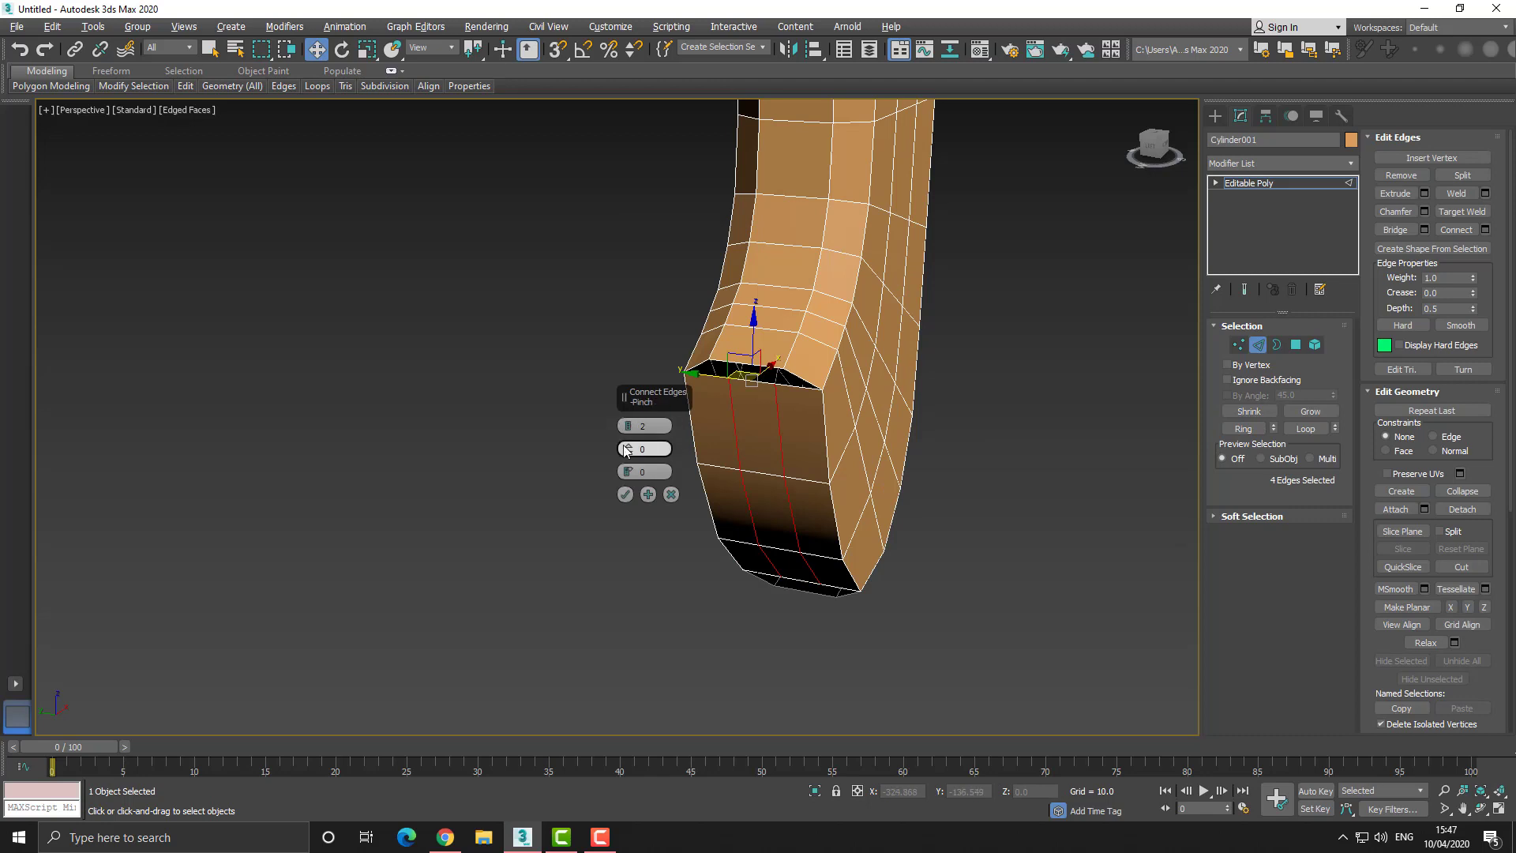
left_click_drag(623, 449, 586, 278)
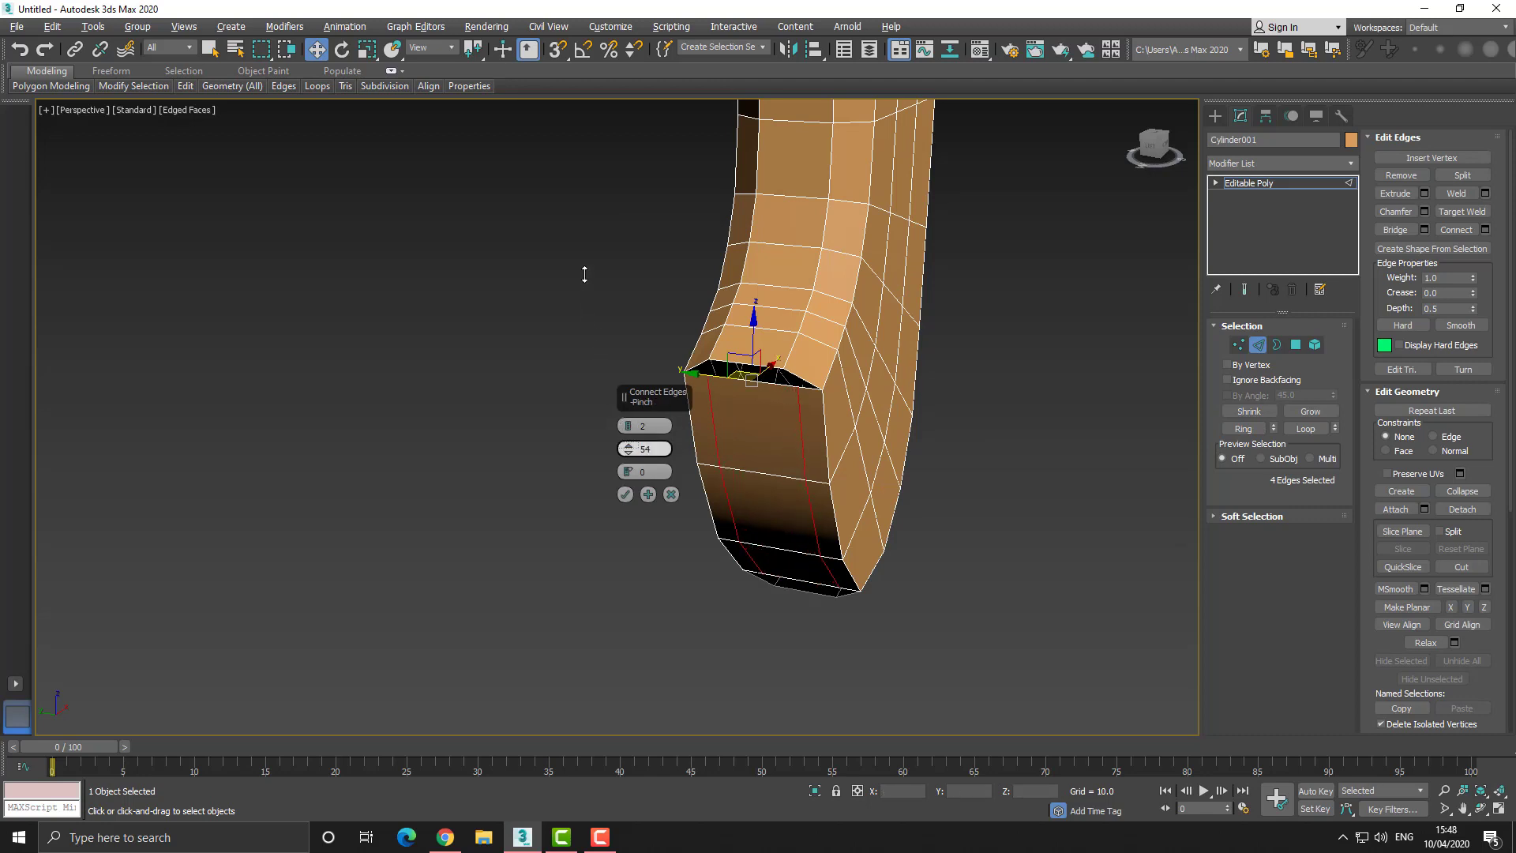
left_click(623, 495)
left_click_drag(748, 483, 731, 497)
Collapse stray rim vertices into one and tidy the handle's end vertices.
key("1")
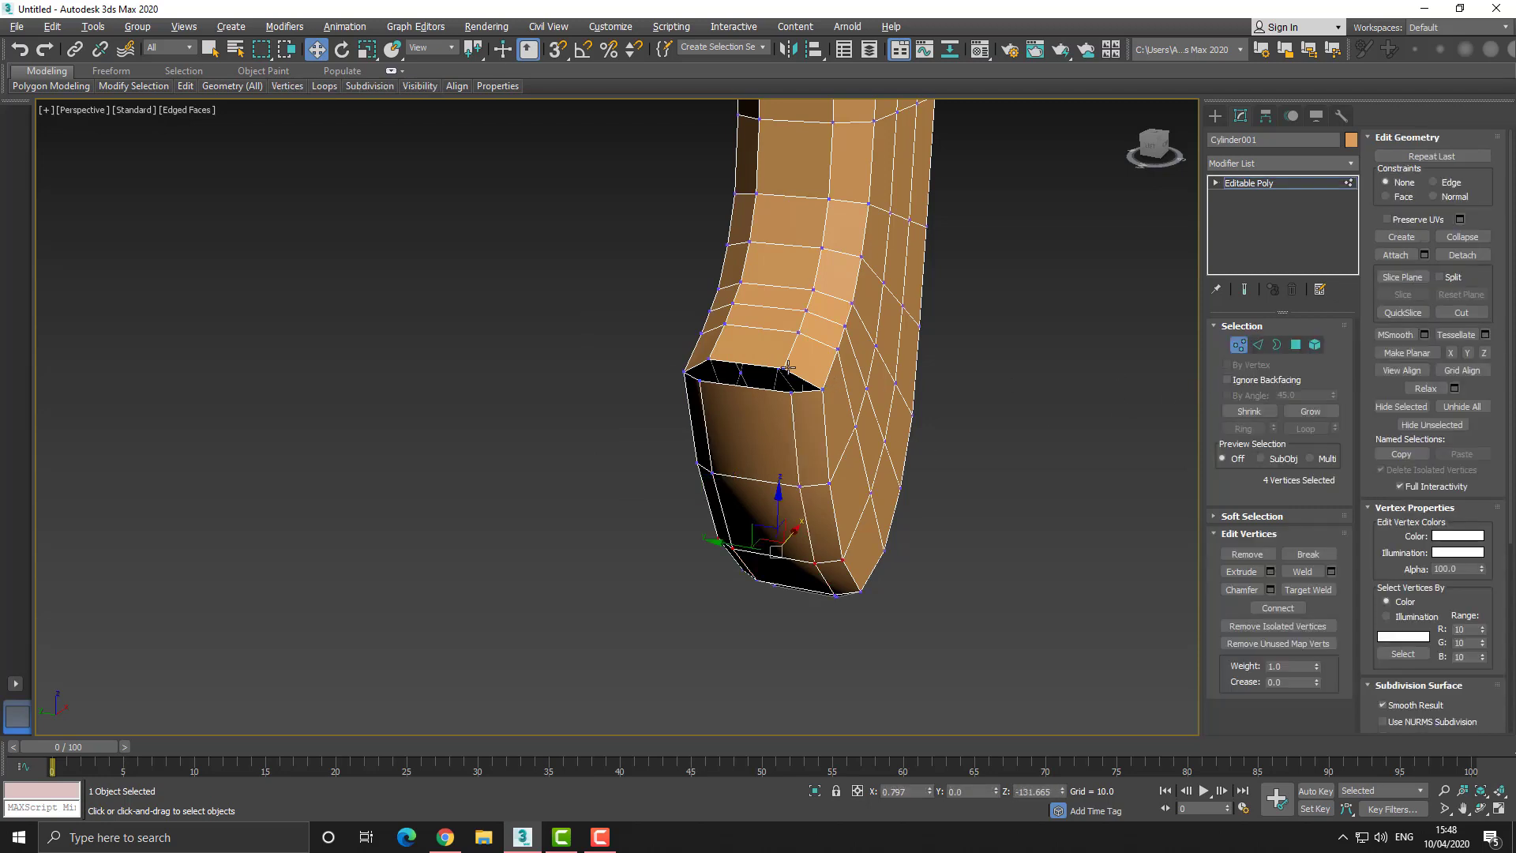
left_click(788, 383)
left_click(1449, 238)
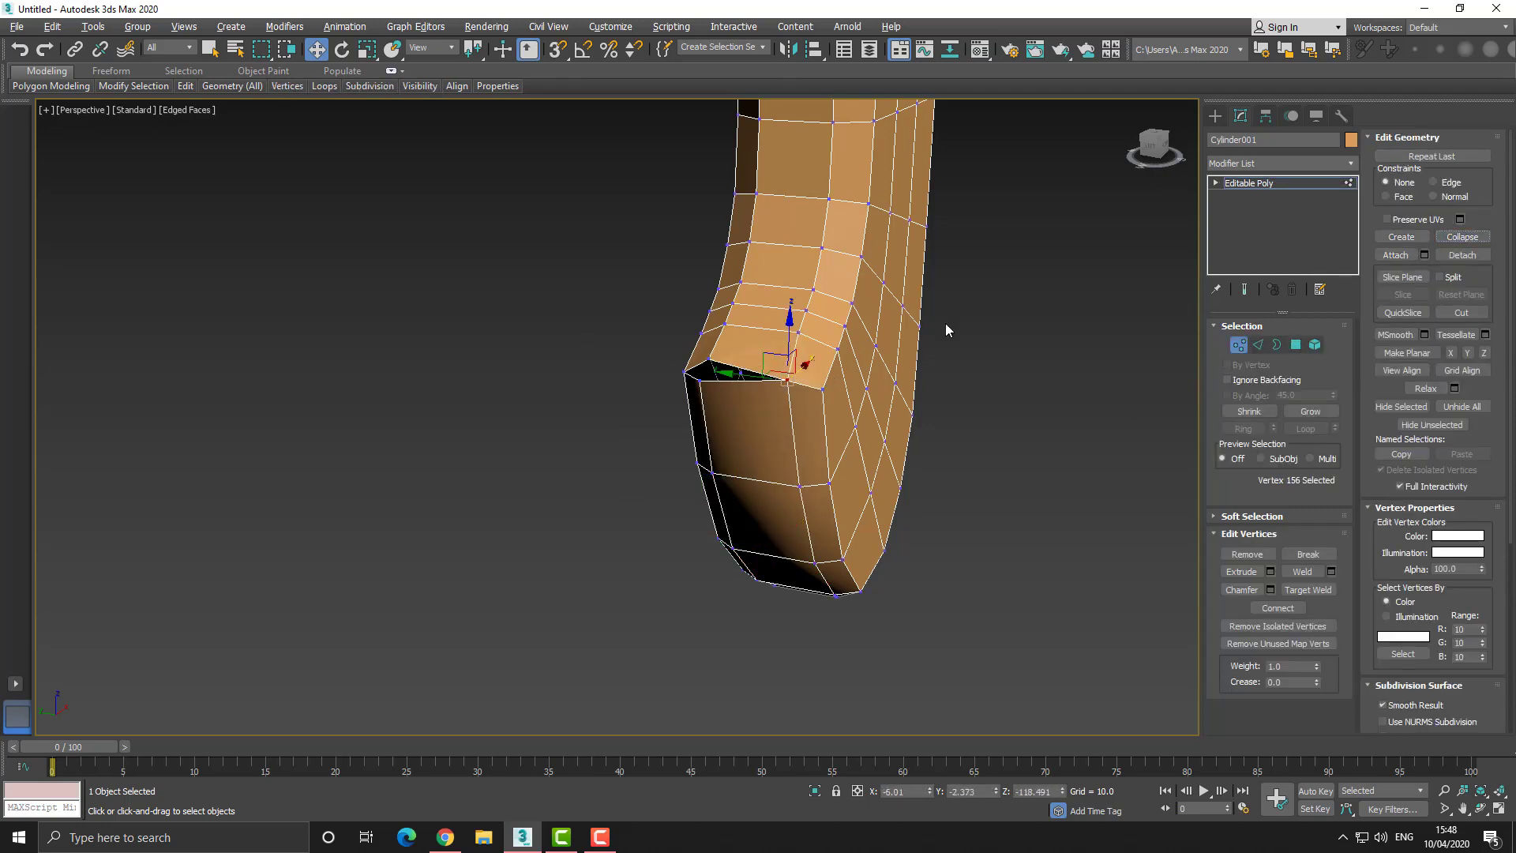
left_click_drag(713, 357, 644, 352)
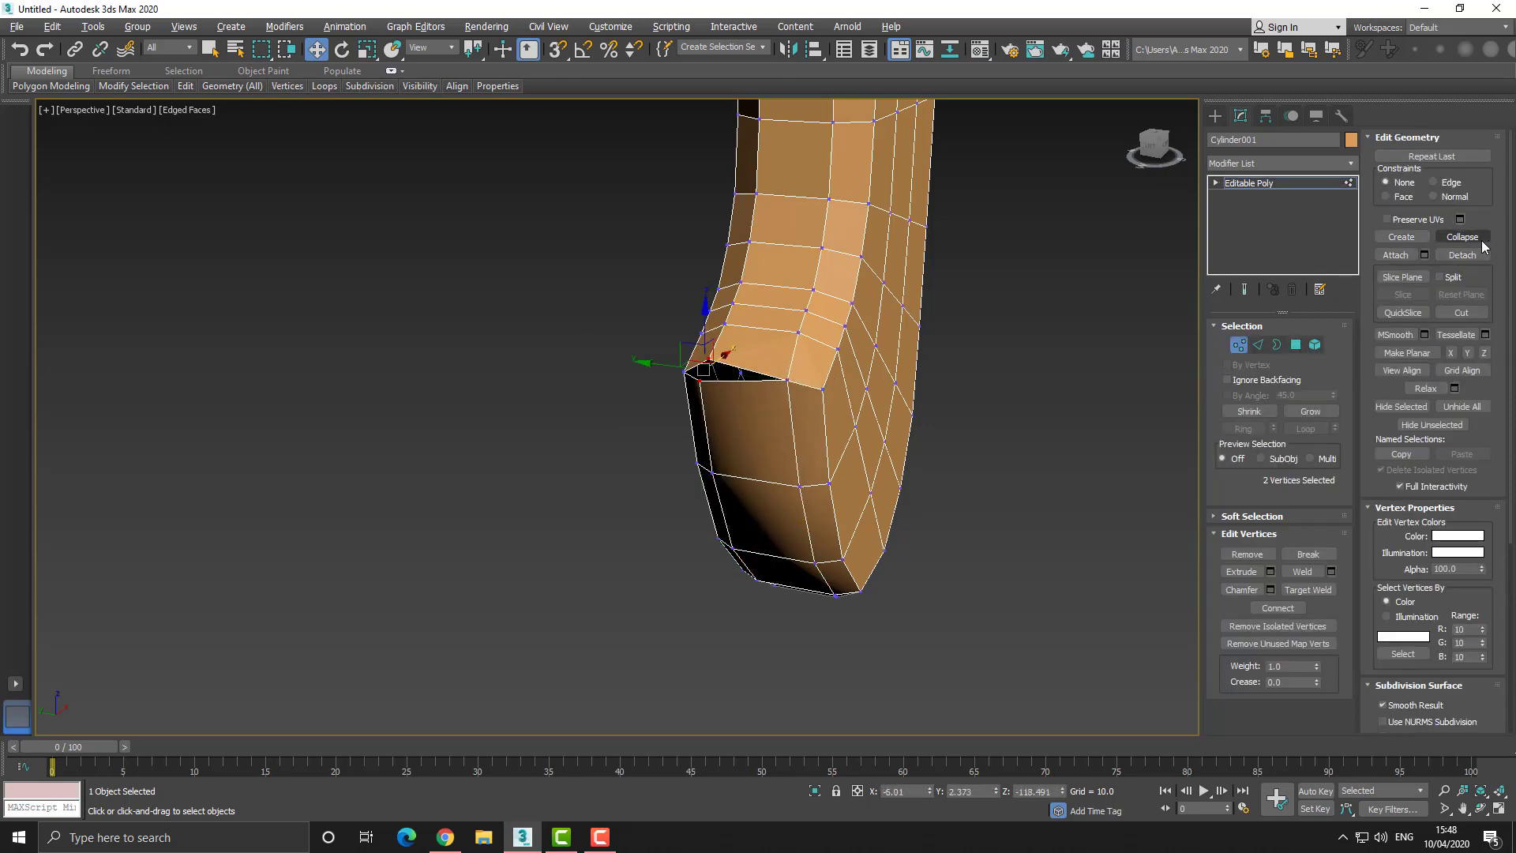
middle_click_drag(822, 457, 673, 454)
left_click(319, 51)
left_click(821, 434)
left_click(797, 404, "ctrl")
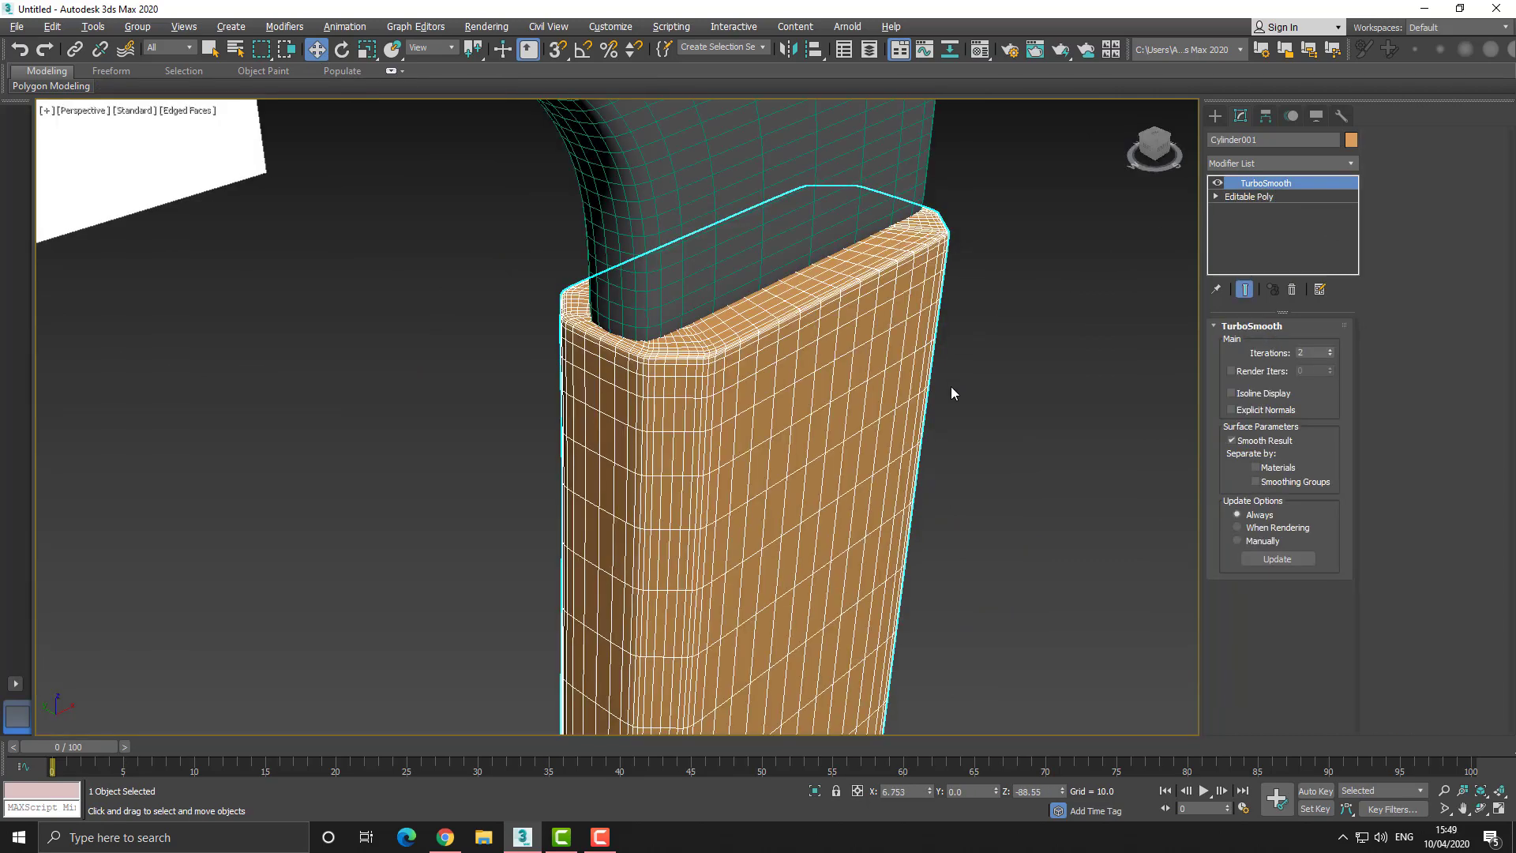
middle_click_drag(951, 386, 955, 387)
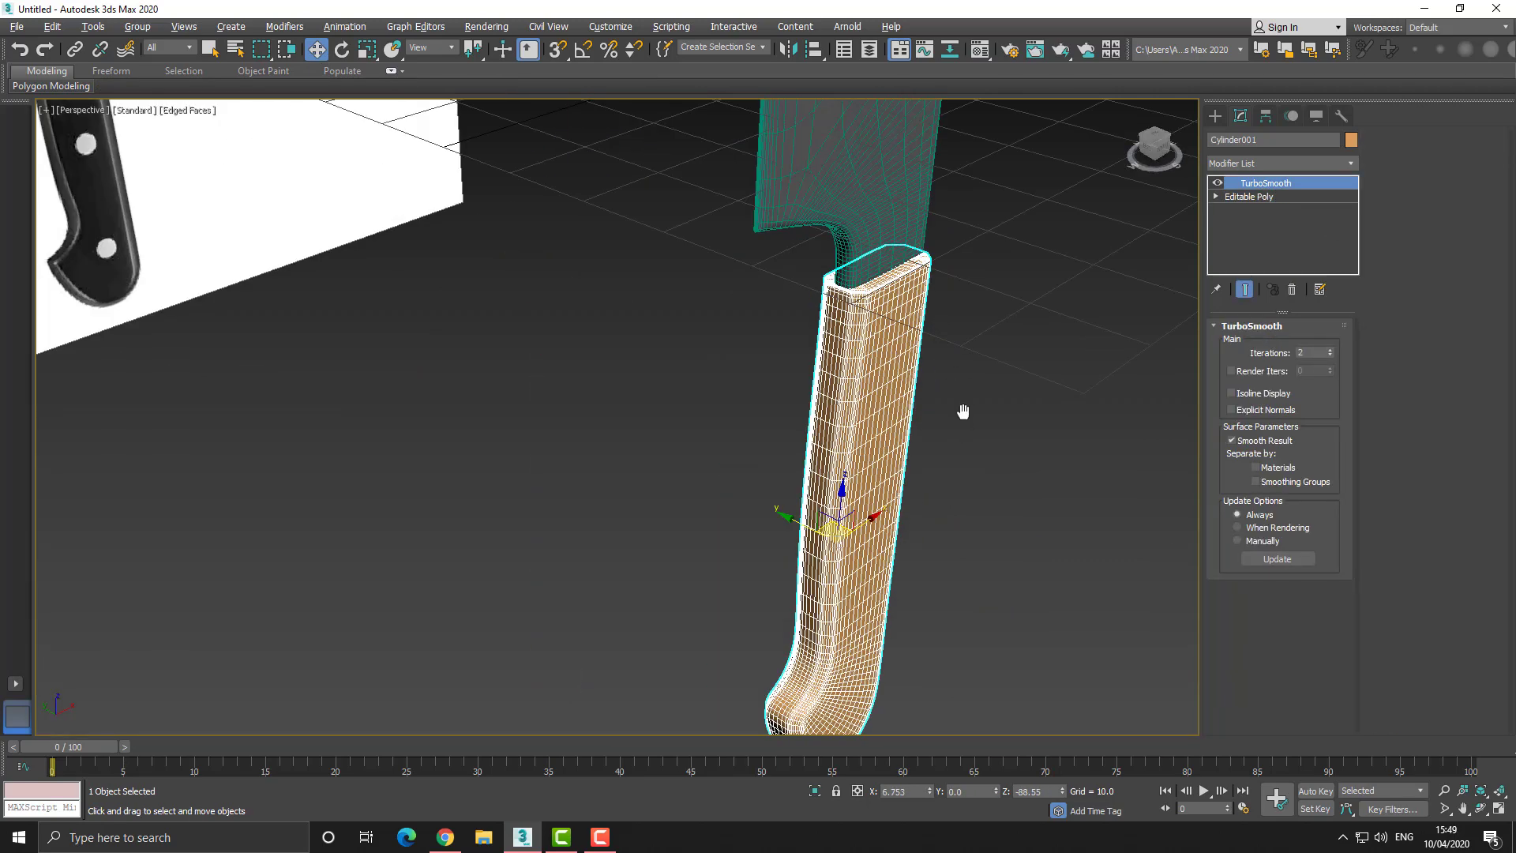
Create a sphere over the upper rivet hole and orbit the perspective view around it.
scroll(927, 379, "up", 4)
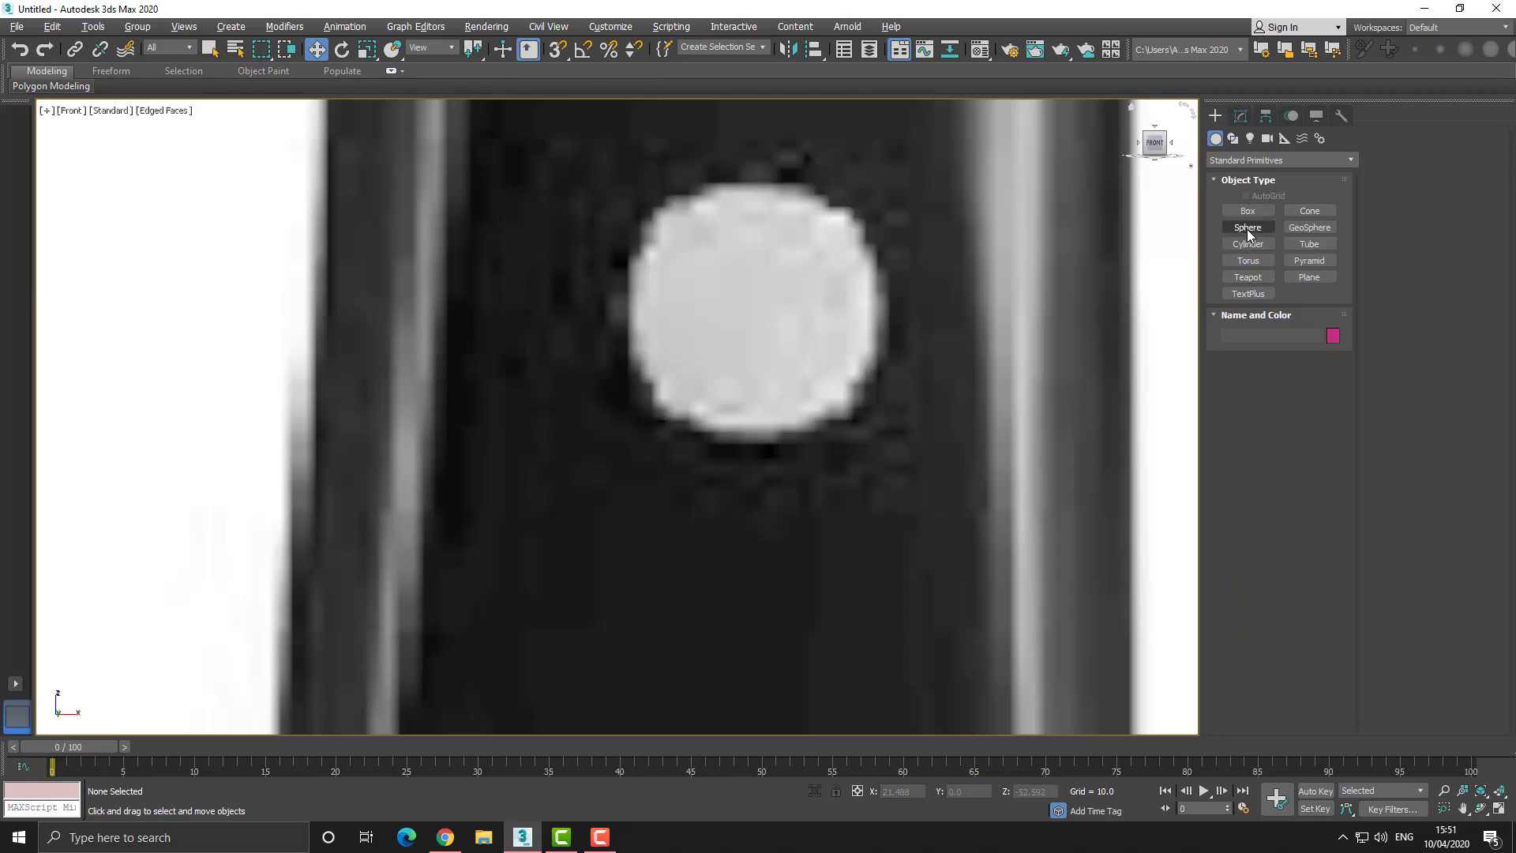
left_click(1248, 229)
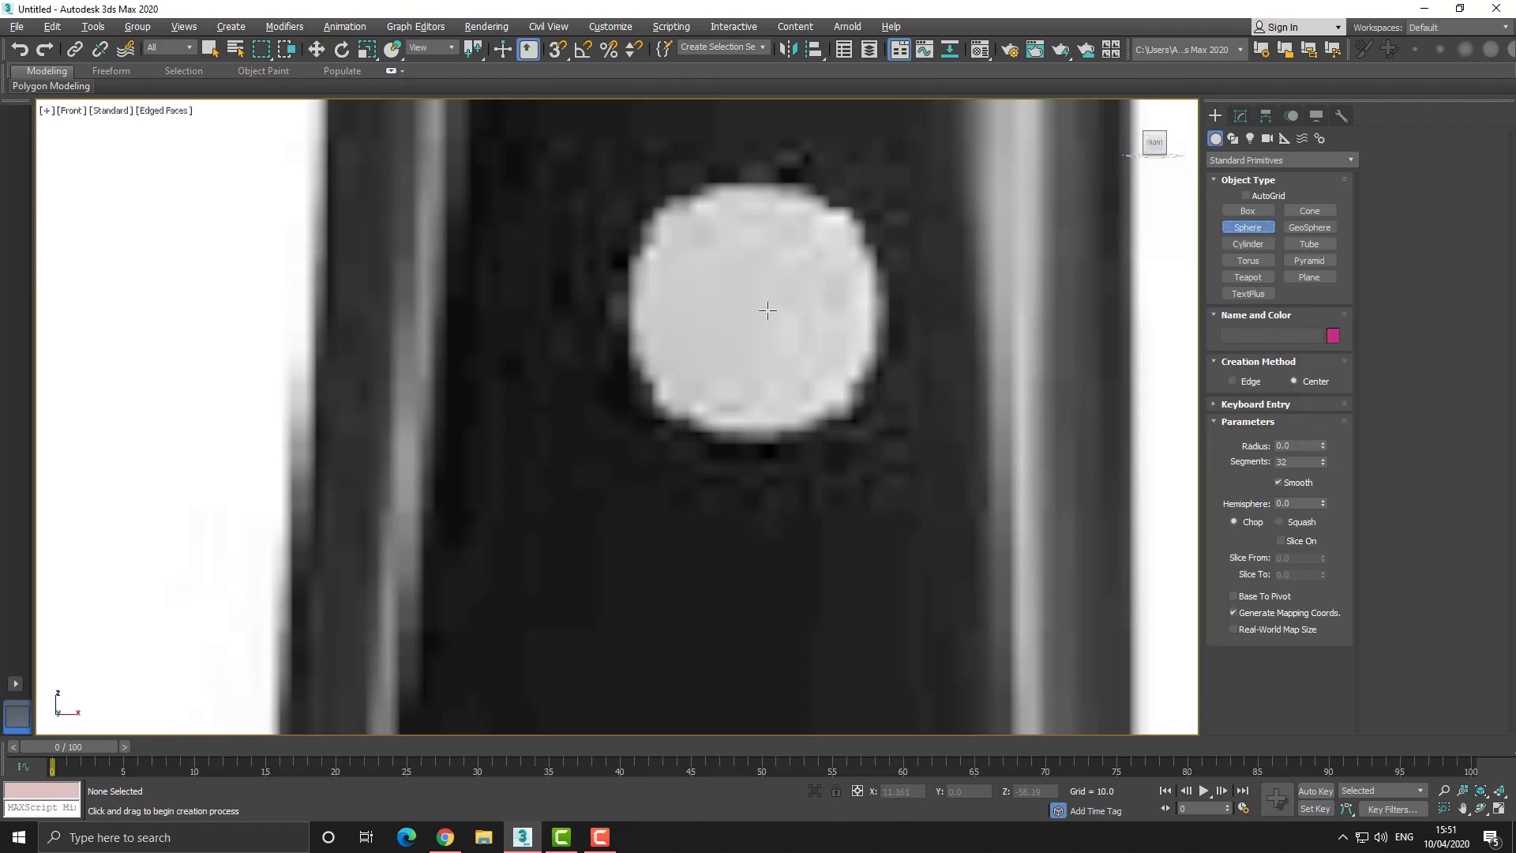
left_click_drag(760, 310, 760, 173)
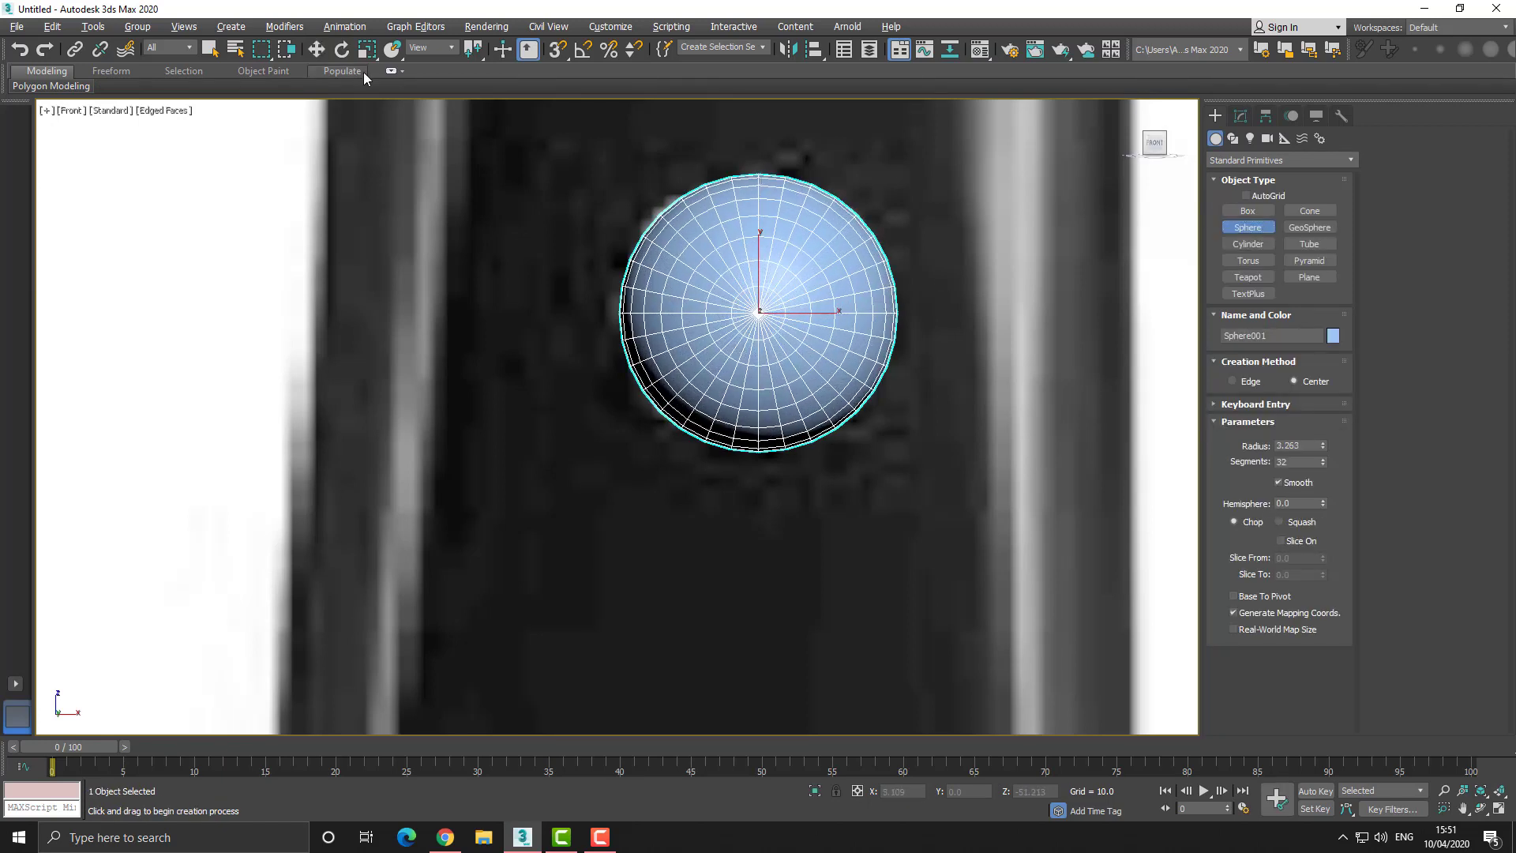
left_click(320, 51)
key("p")
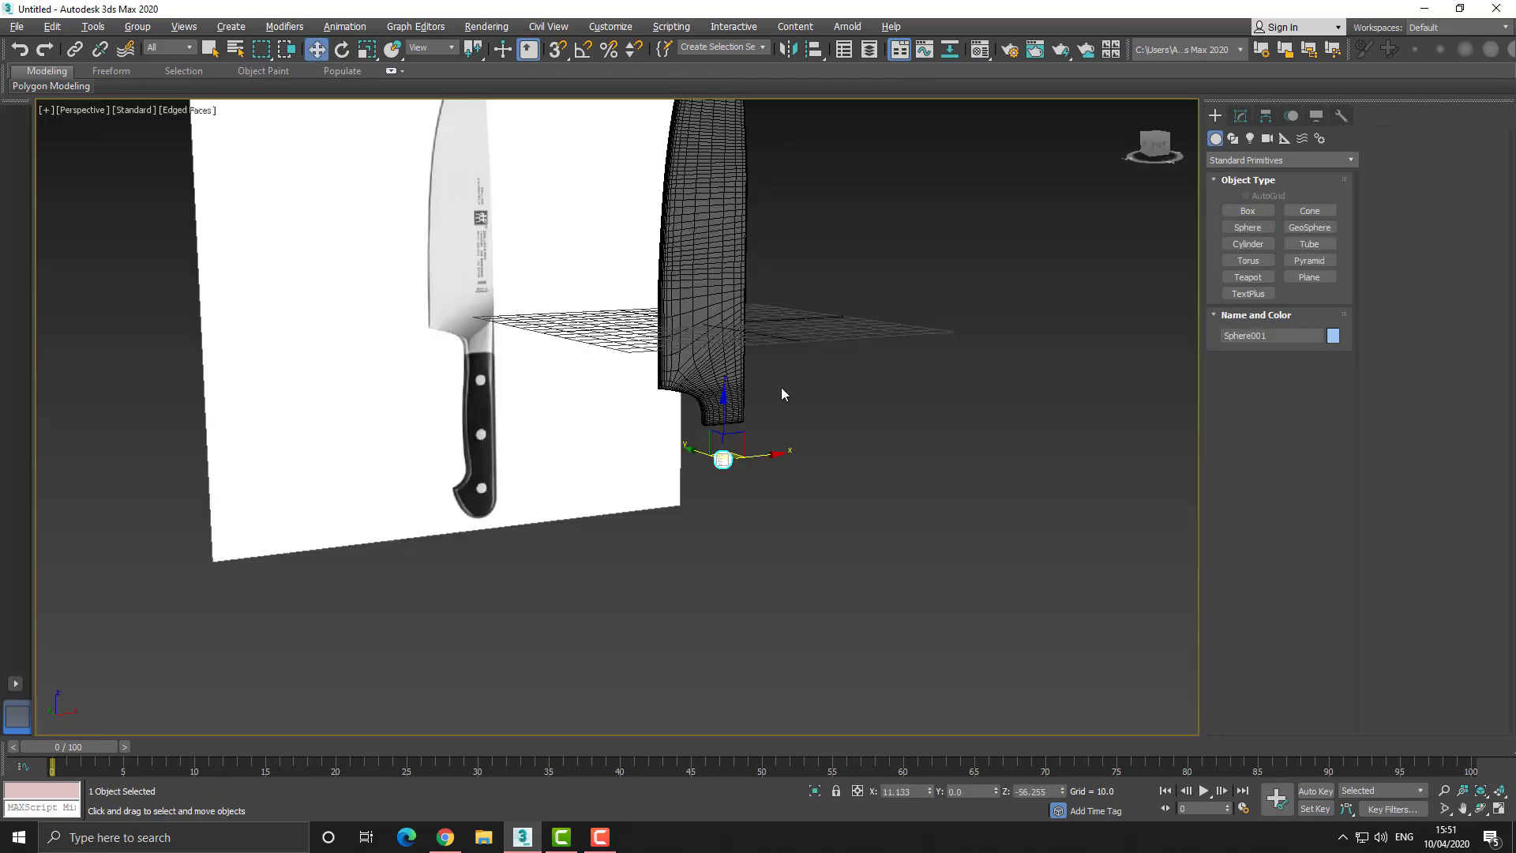
scroll(785, 395, "up", 4)
key("ctrl+r")
left_click_drag(707, 367, 795, 427)
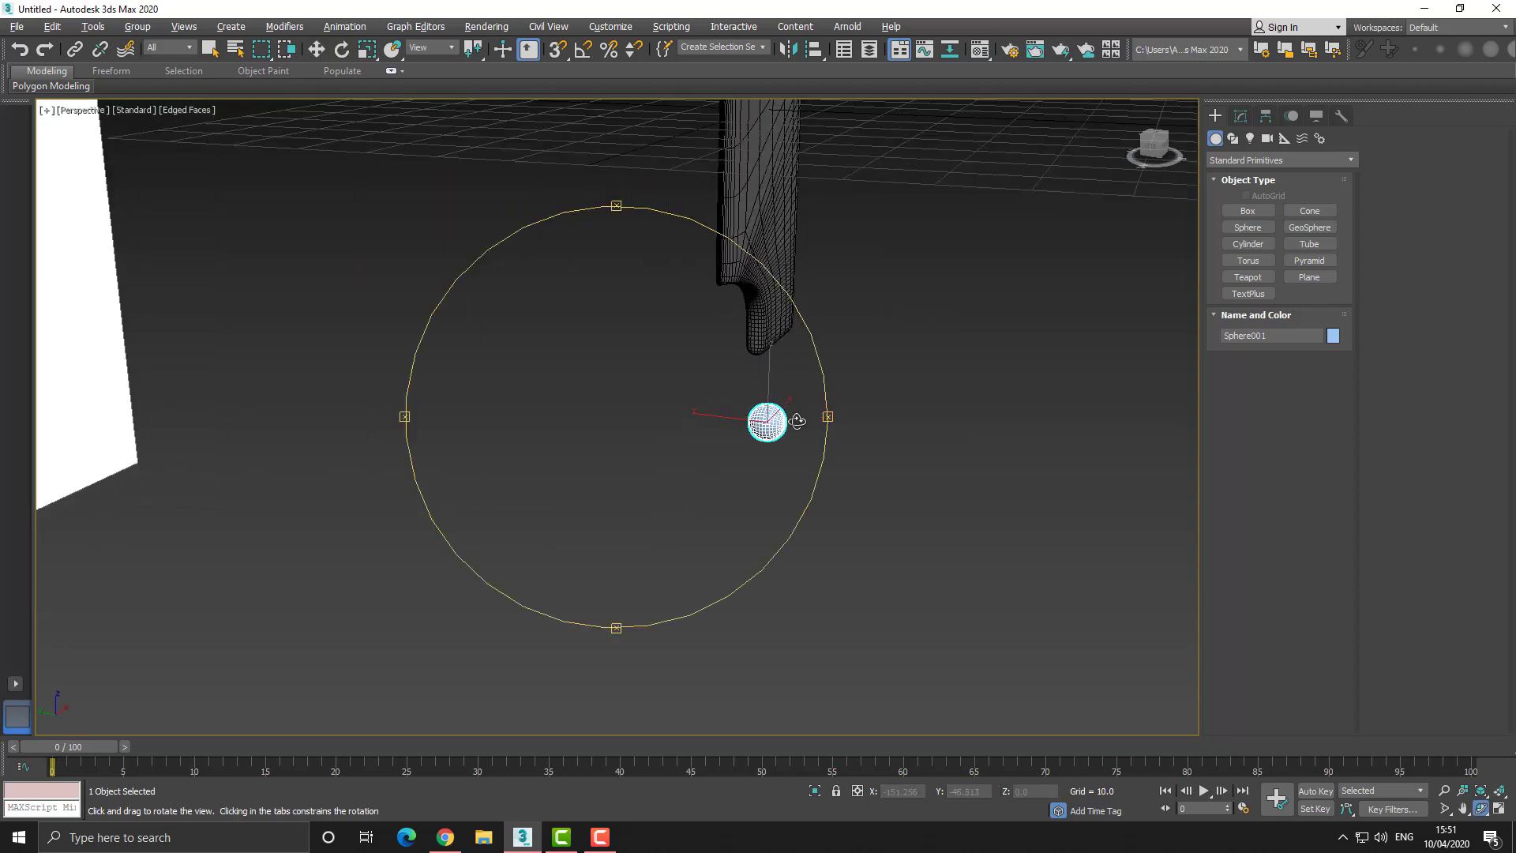
scroll(795, 429, "up", 4)
Convert the sphere to Editable Poly and delete a vertical polygon band.
right_click(745, 400)
right_click(740, 409)
mouse_move(821, 573)
left_click(931, 579)
left_click(1294, 348)
scroll(724, 404, "up", 5)
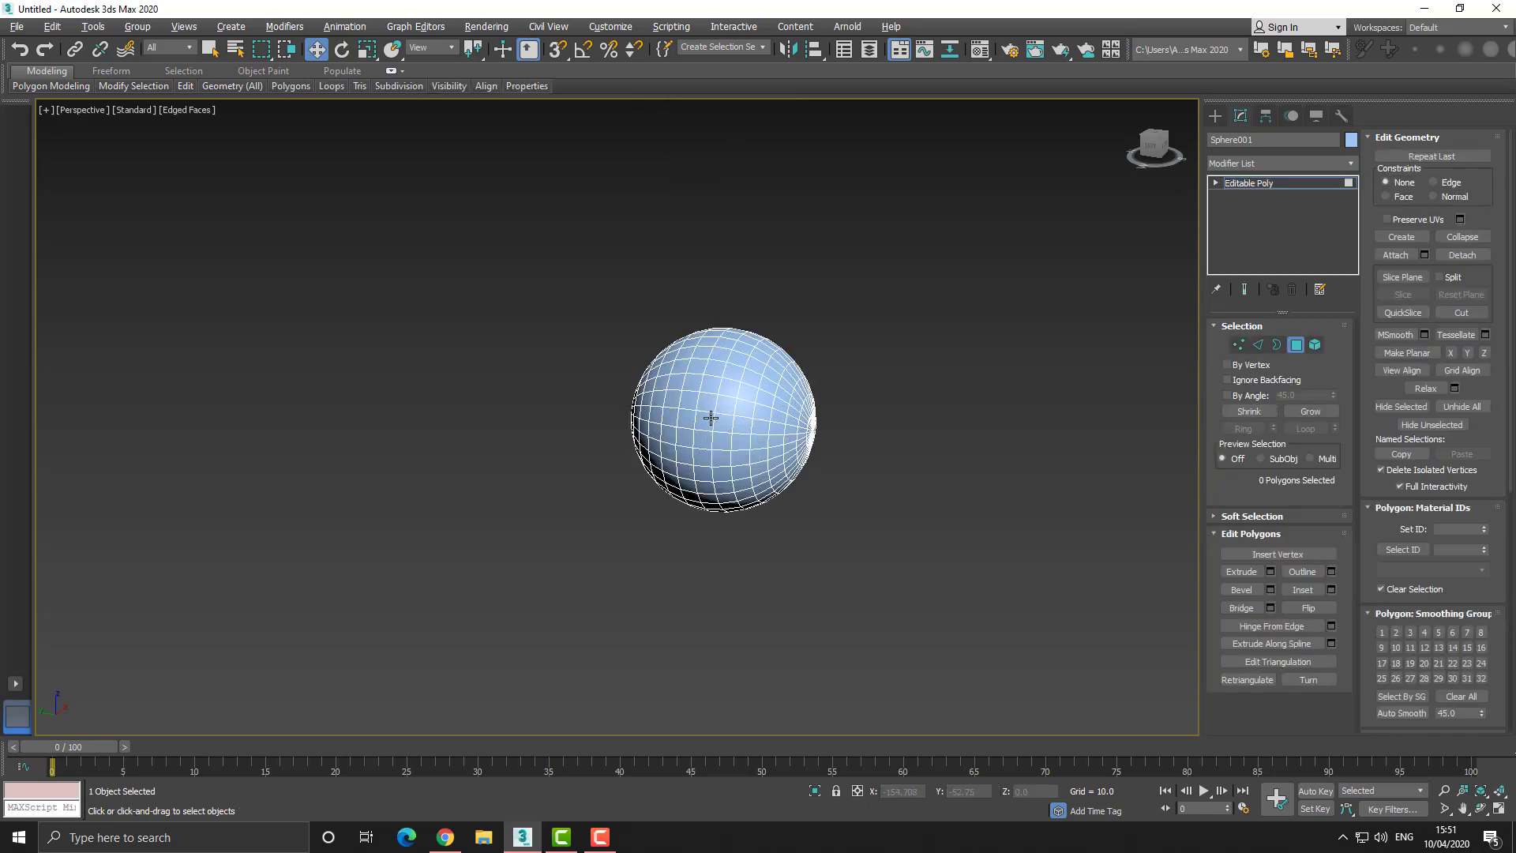
left_click(672, 420)
left_click(672, 403, "shift")
key("Delete")
Delete the left element and squash the remaining half-sphere to 16%.
left_click(1315, 345)
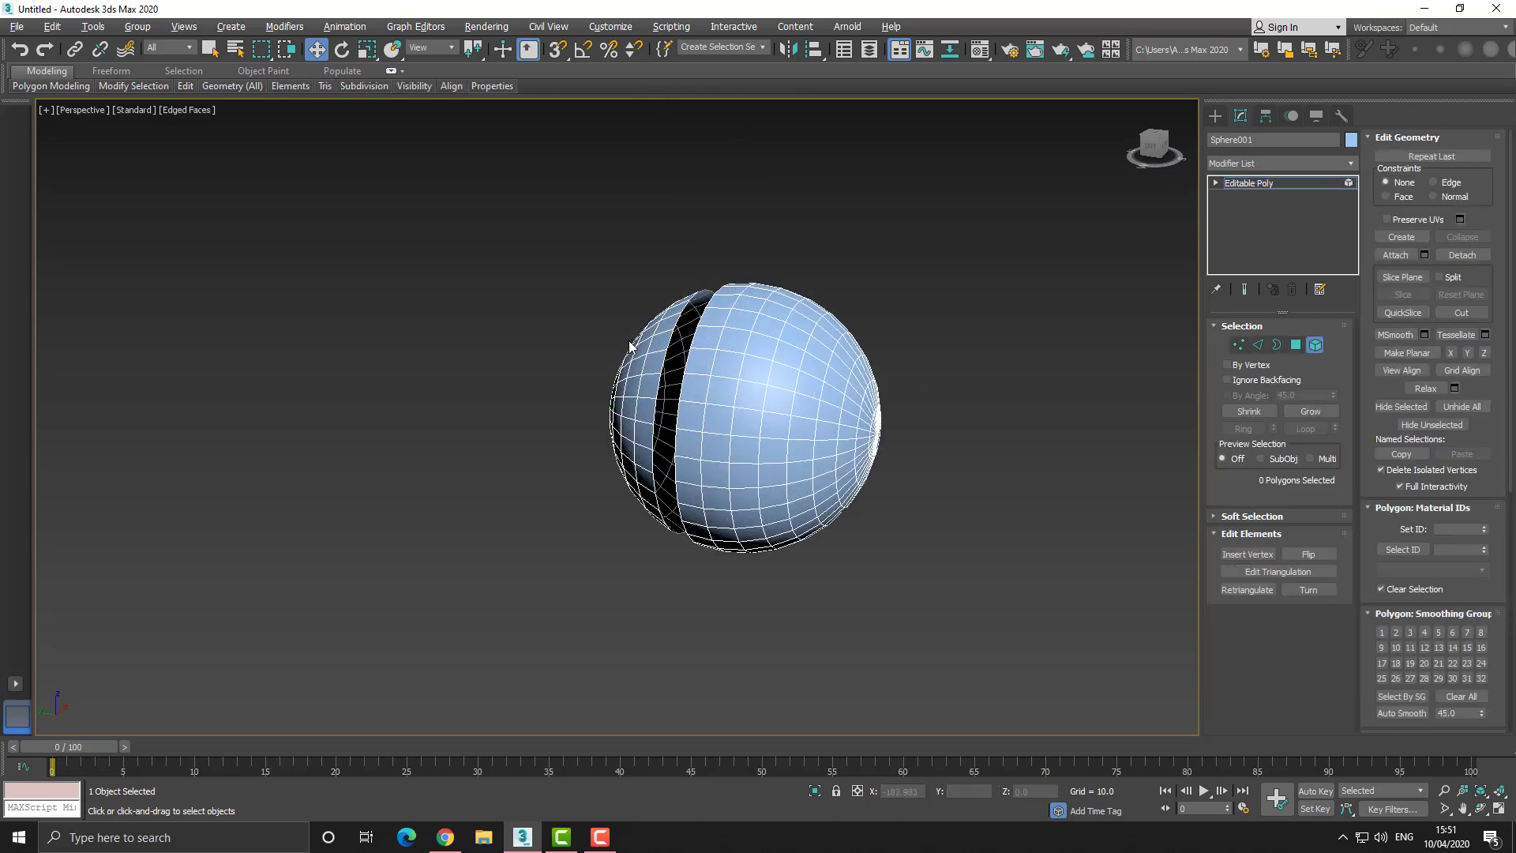
left_click(634, 347)
key("Delete")
left_click(1315, 345)
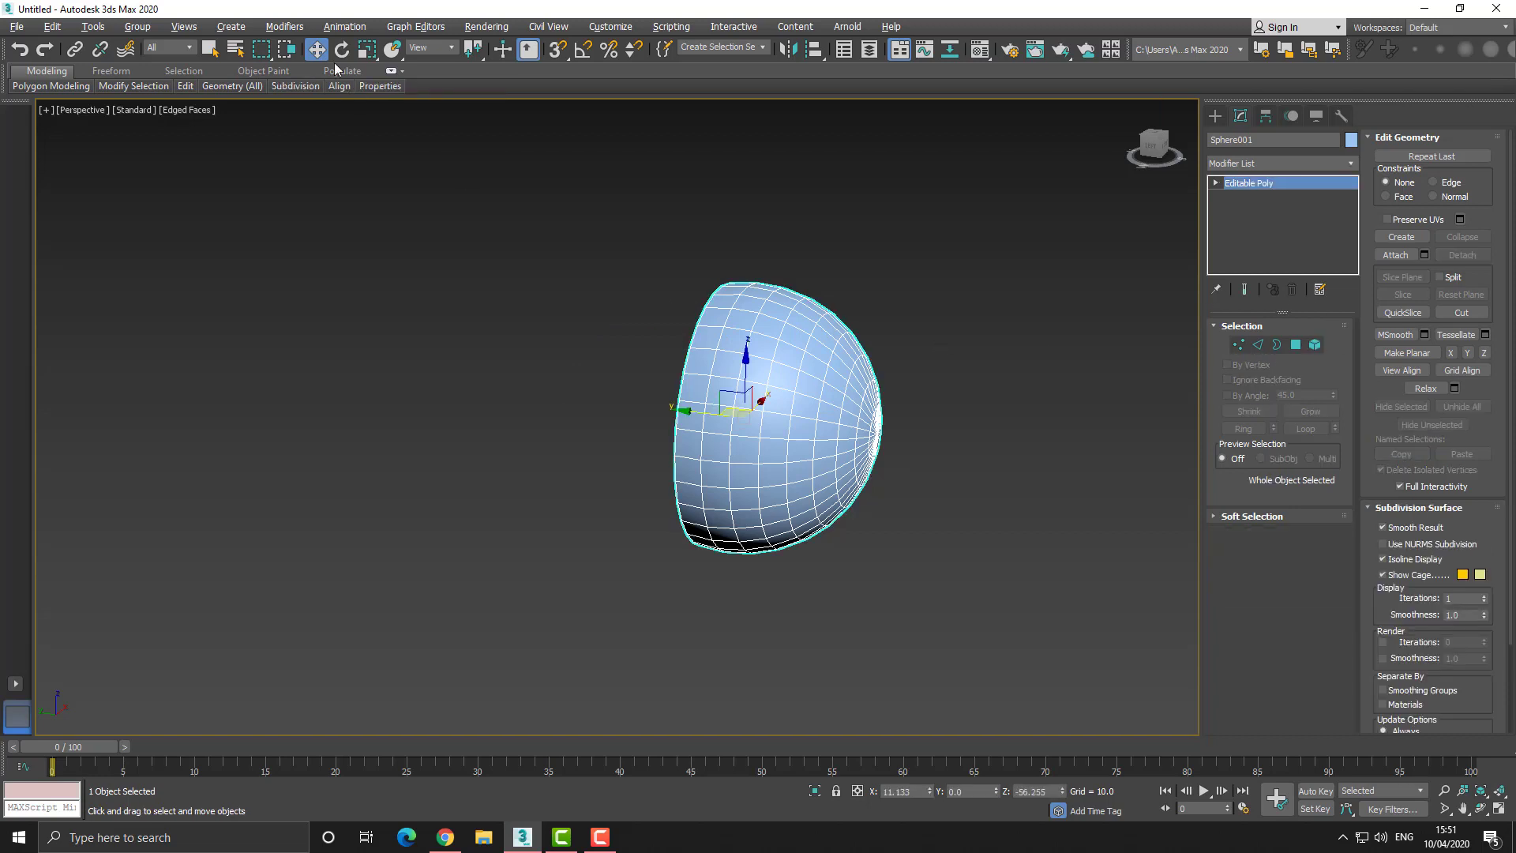
left_click(365, 49)
left_click_drag(711, 409, 540, 378)
Apply the dark material to the rivet sphere, unhide the handle, and seat the rivet on its surface.
key("m")
left_click_drag(647, 344, 737, 362)
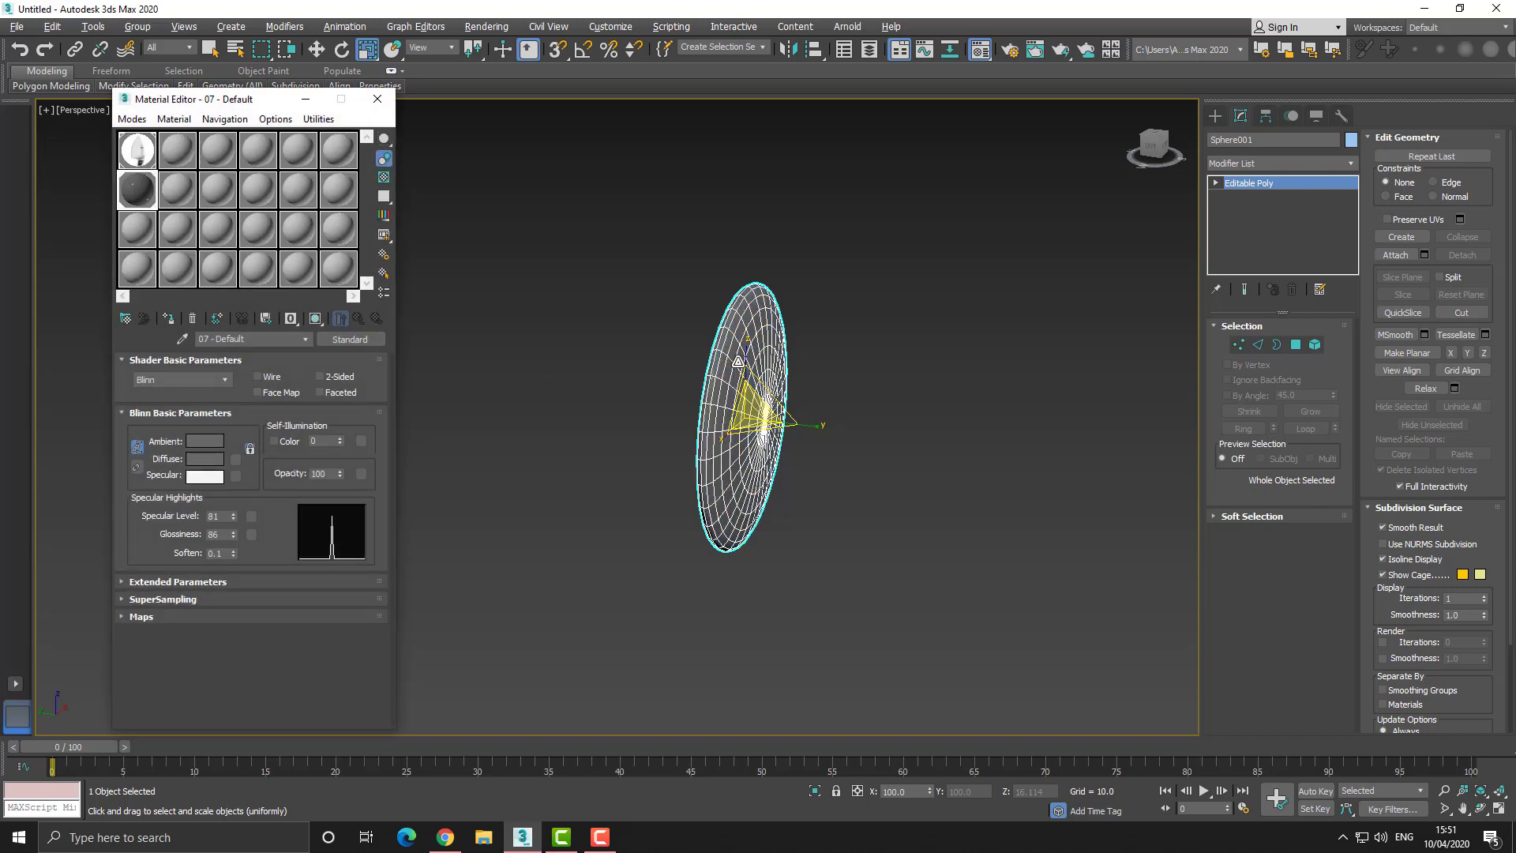
left_click(376, 99)
key("w")
right_click(479, 373)
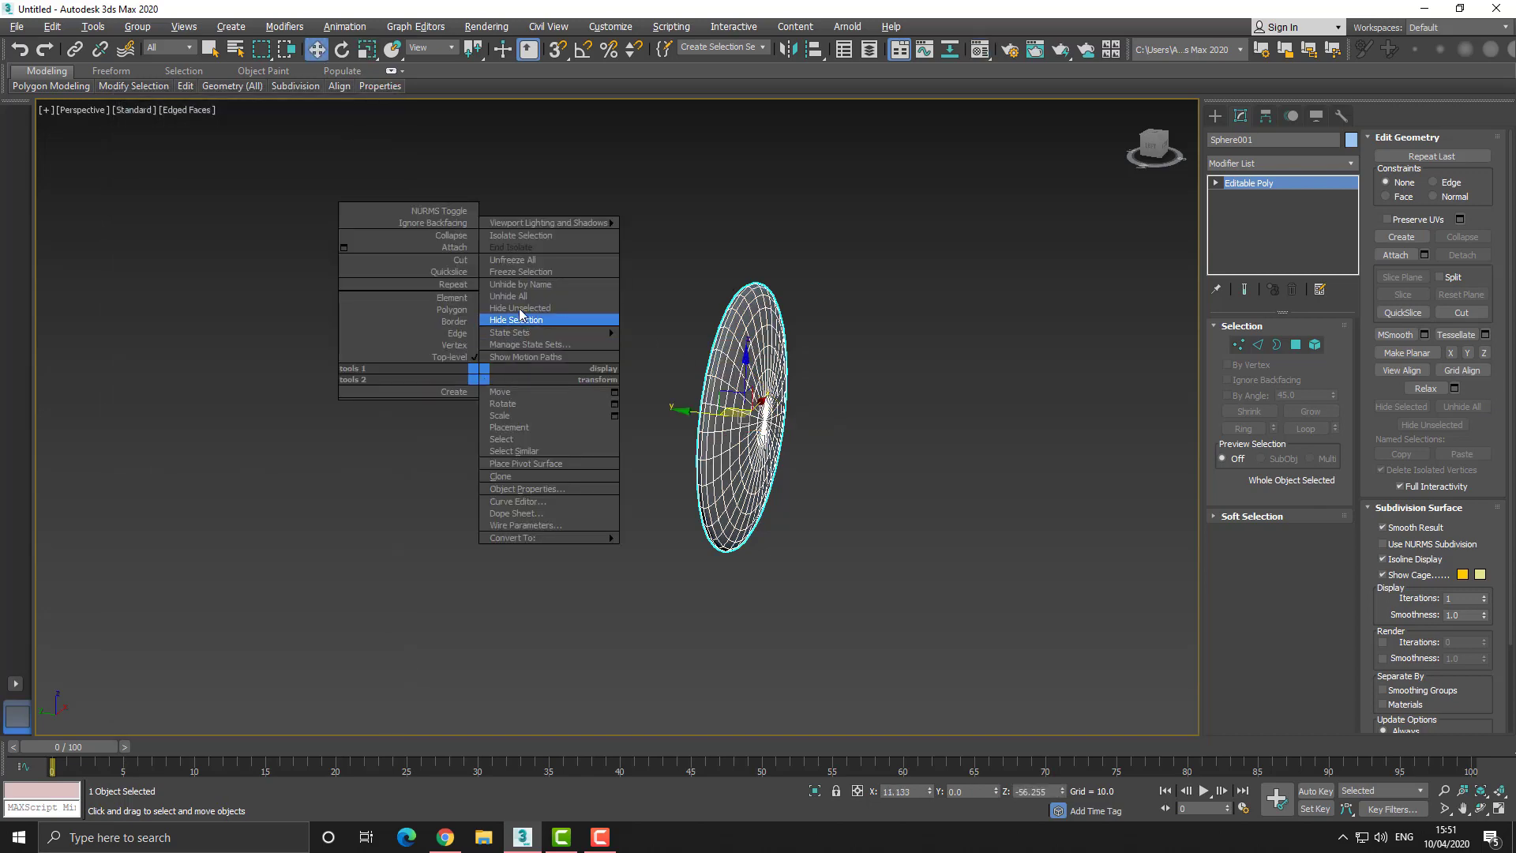
left_click(521, 309)
left_click_drag(687, 410, 854, 446)
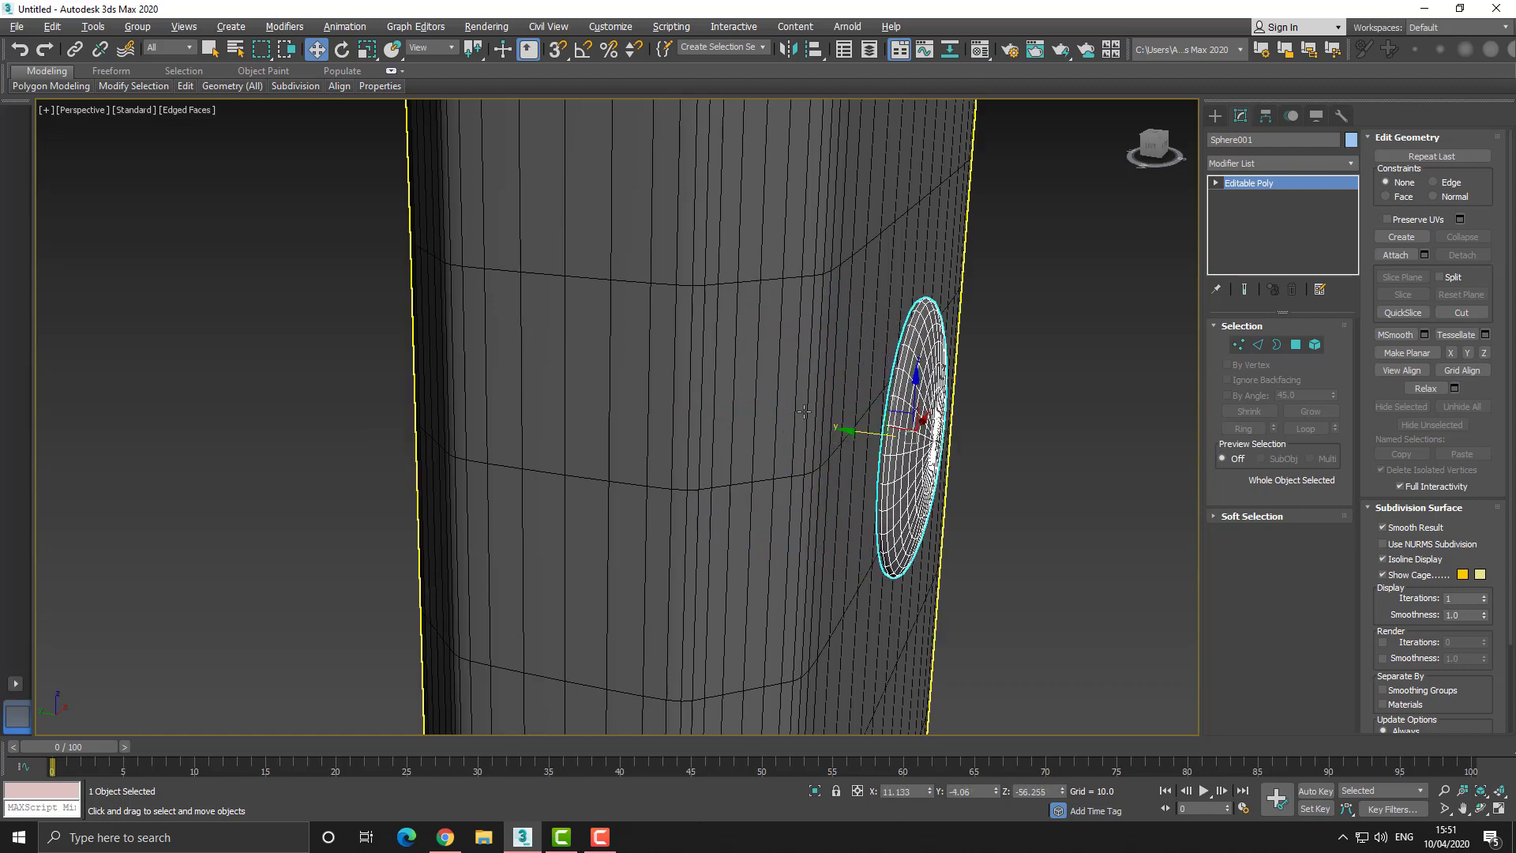
In front view, hide the handle again and reselect the rivet sphere.
key("f")
left_click(589, 339)
right_click(724, 335)
left_click(626, 280)
scroll(720, 353, "down", 6)
left_click(735, 346)
middle_click_drag(734, 410, 719, 344)
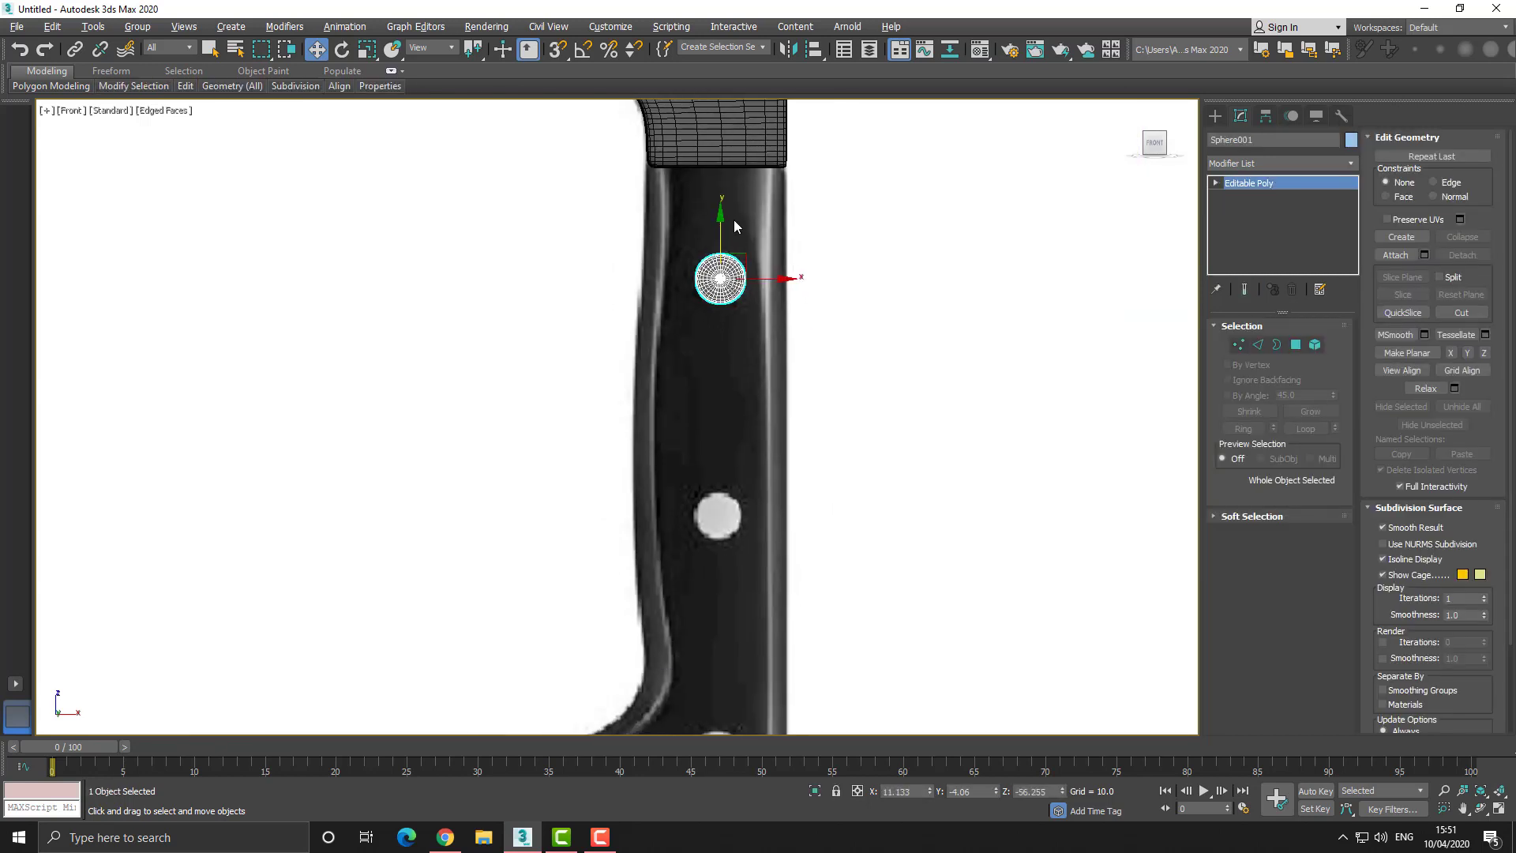
Shift-clone the rivet down onto the lower rivet hole as Sphere002.
mouse_move(719, 227)
left_mouse_down("shift")
mouse_move(731, 494)
mouse_move(722, 476)
left_mouse_up("shift")
left_click(759, 484)
middle_click_drag(650, 435, 649, 482)
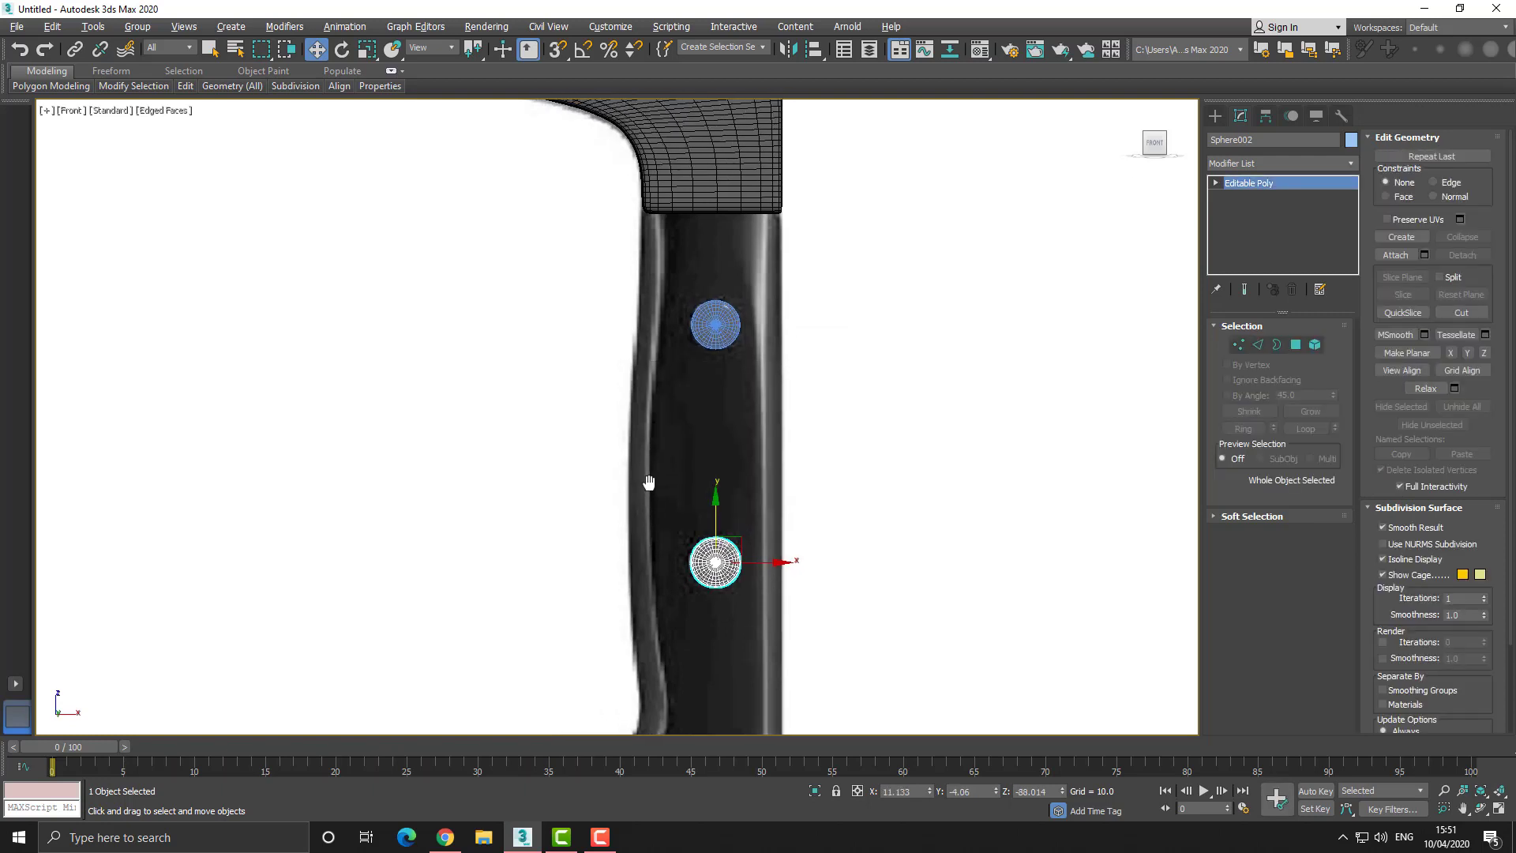
left_click(715, 324, "ctrl")
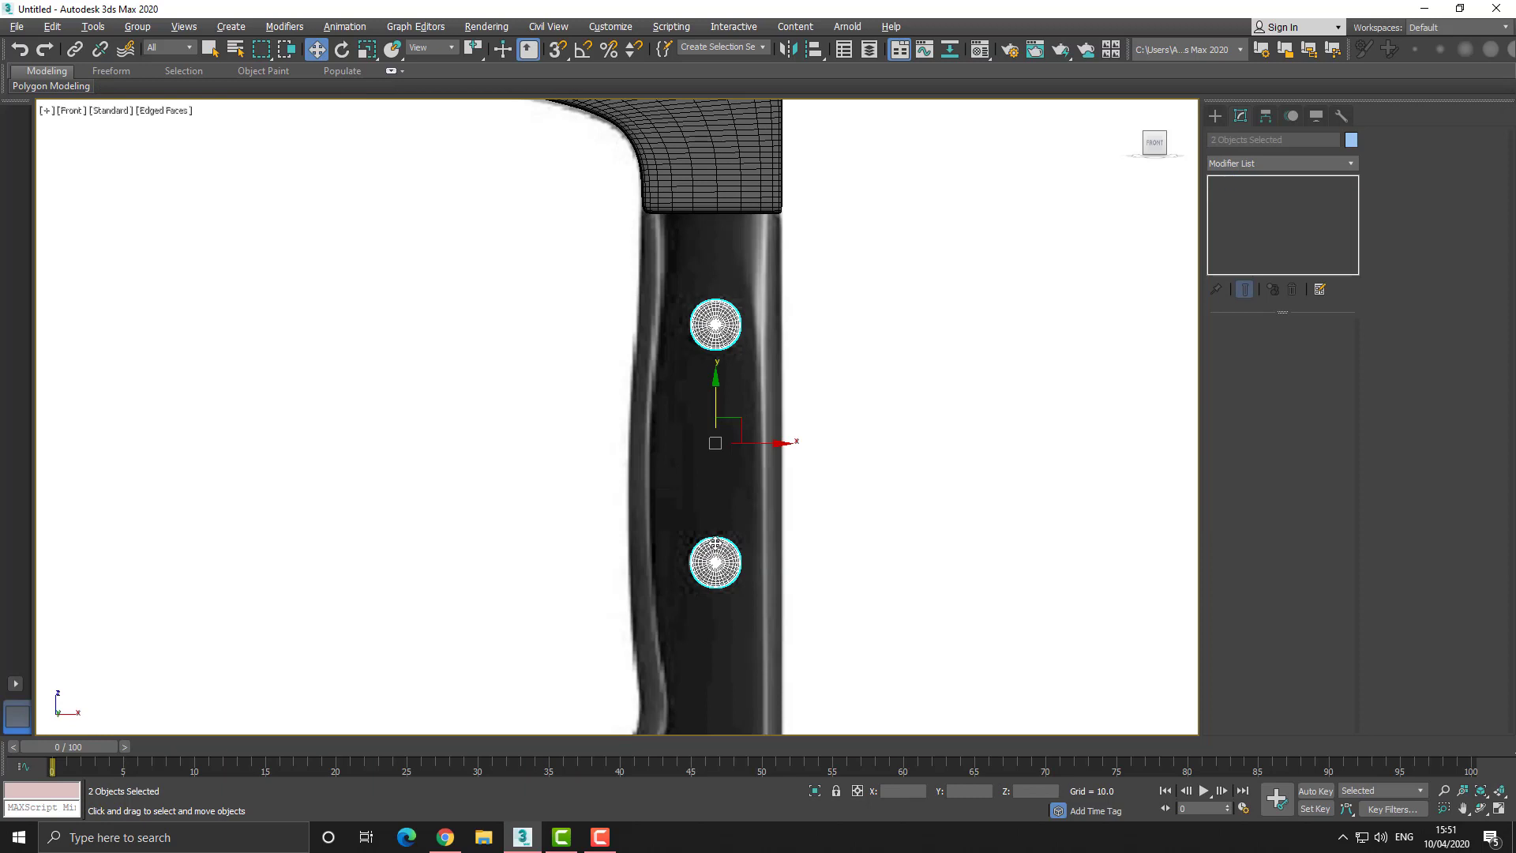
left_click(715, 543)
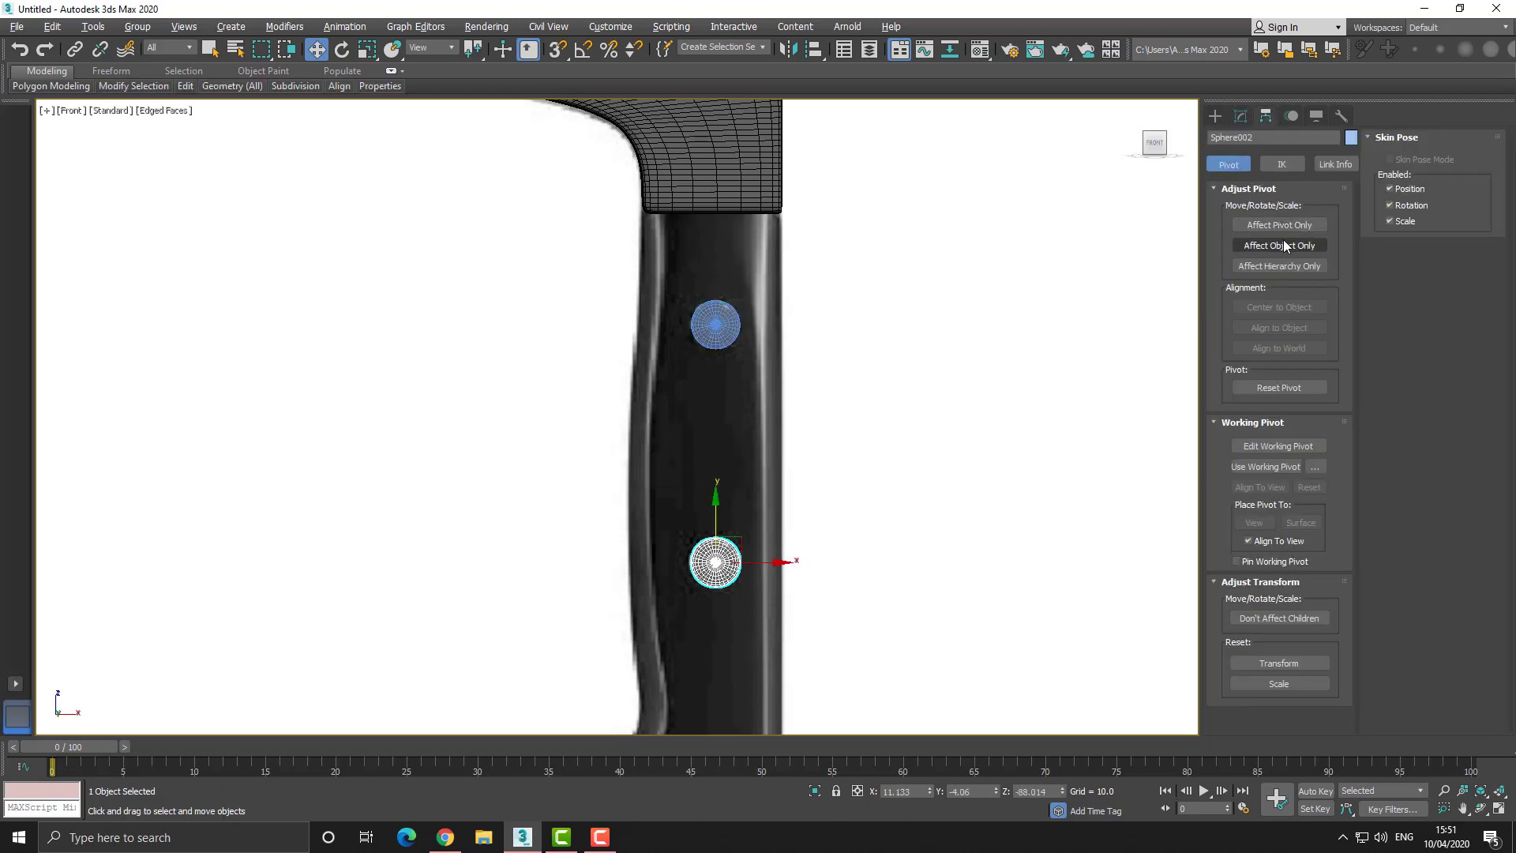
left_click(1279, 225)
left_click(1282, 226)
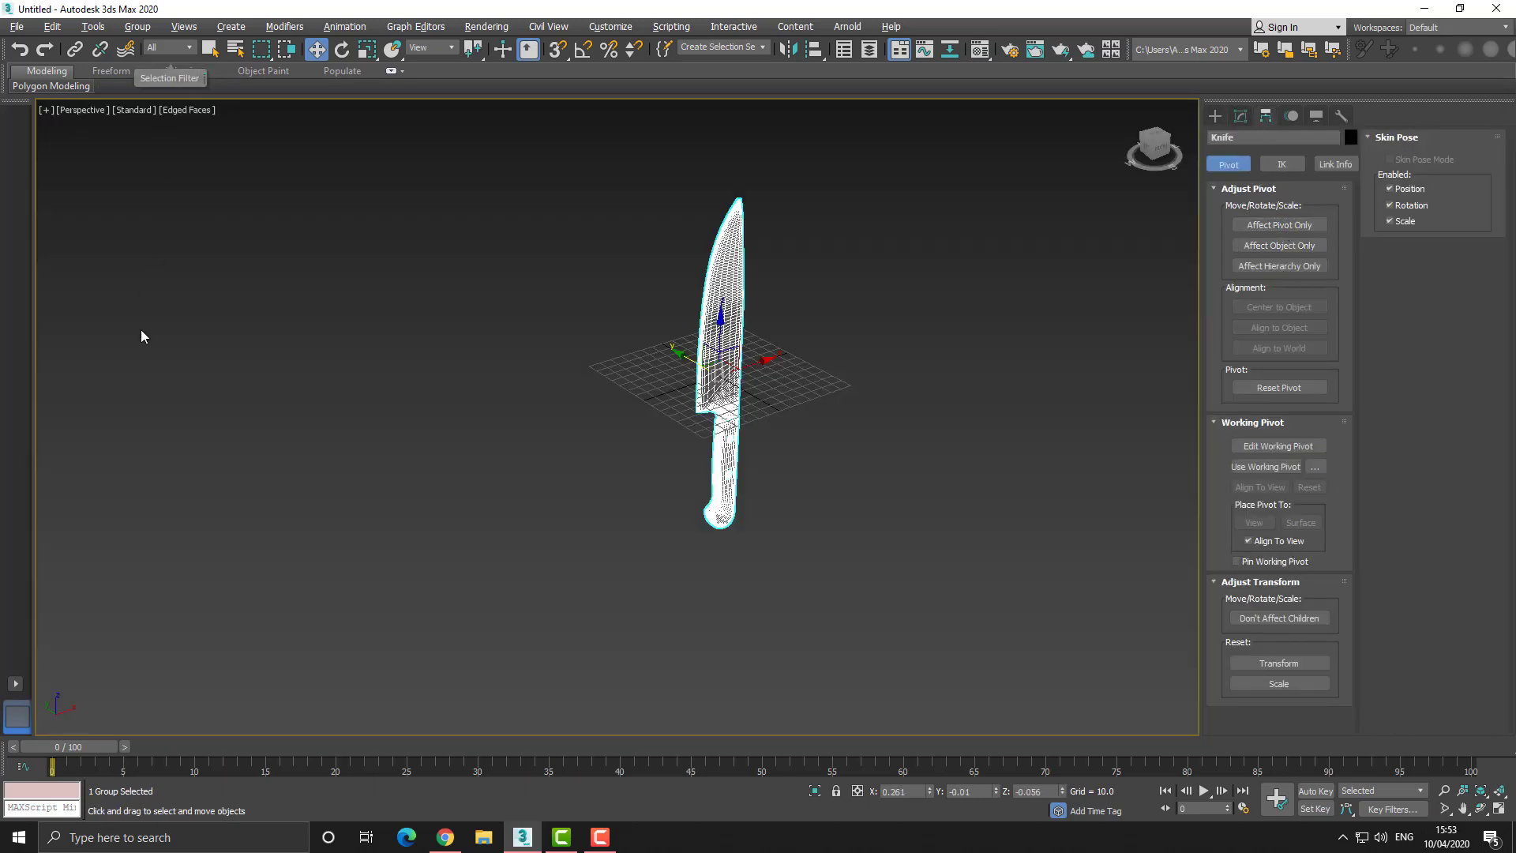
left_click(656, 342)
Select the Knife group and reset its X position to 0.
left_click(717, 345)
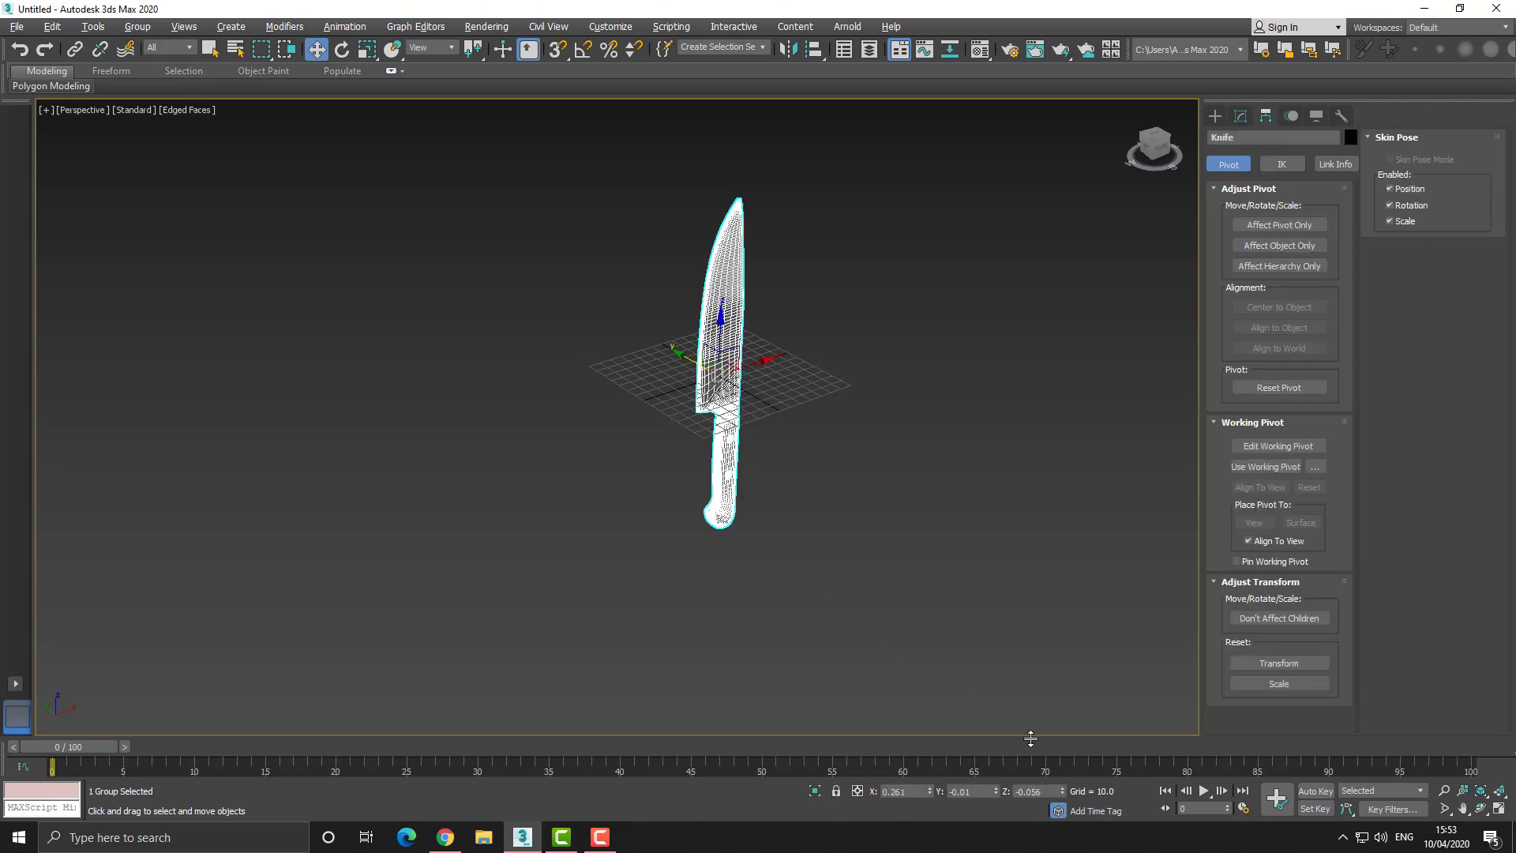
right_click(929, 792)
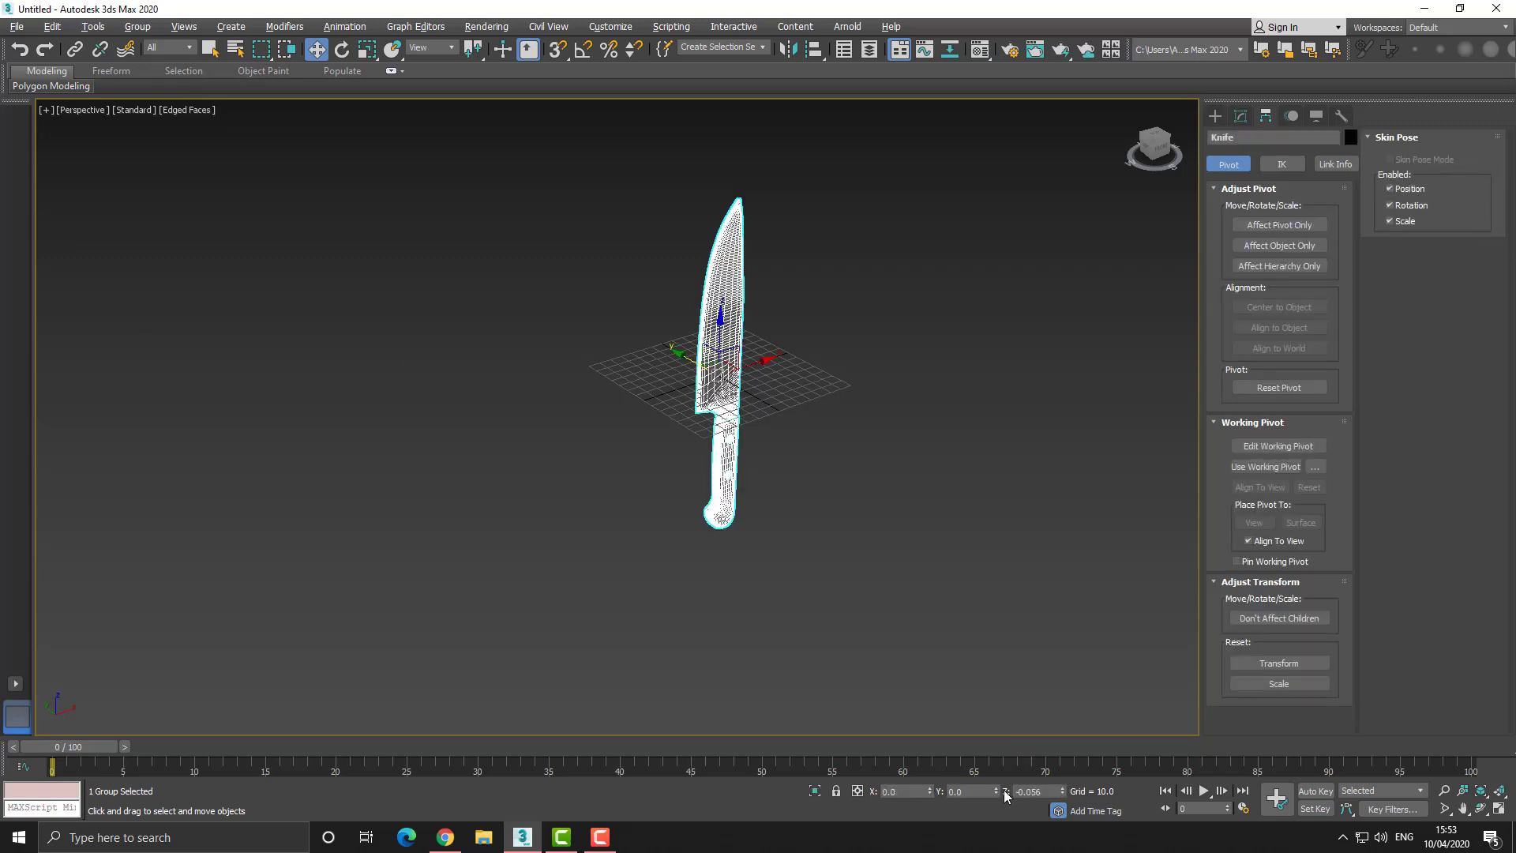
middle_click_drag(639, 360, 605, 369)
mouse_move(551, 274)
middle_mouse_down("alt")
mouse_move(632, 287)
mouse_move(577, 282)
mouse_move(610, 381)
middle_mouse_up("alt")
key("F4")
key("F4")
key("w")
left_click(574, 387)
In Edge mode, select the vertical edge loops on both sides of the handle.
scroll(608, 371, "up", 5)
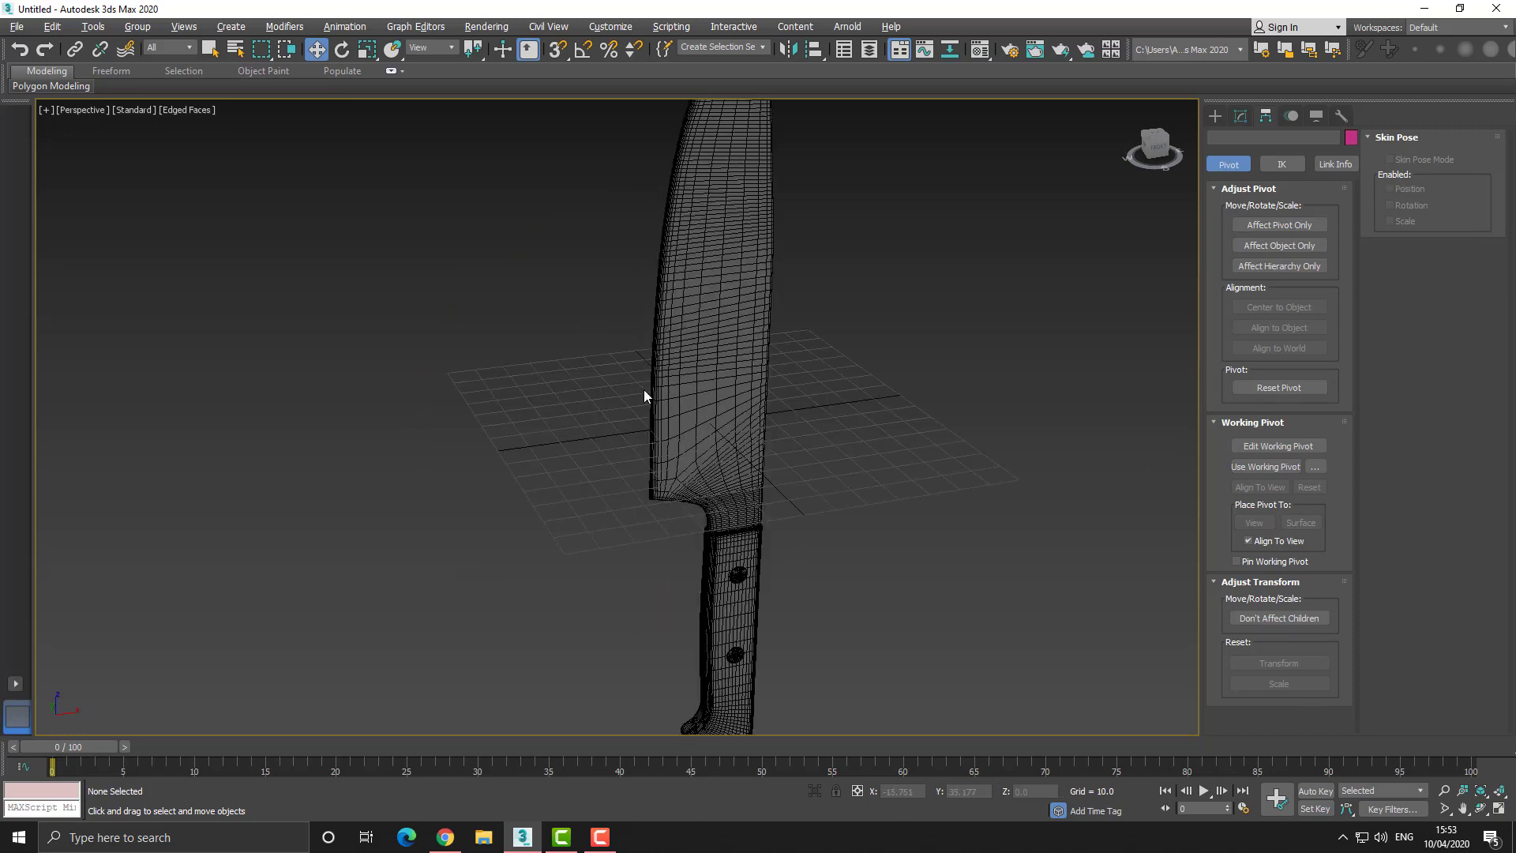
scroll(827, 308, "down", 5)
middle_click_drag(865, 317, 777, 364)
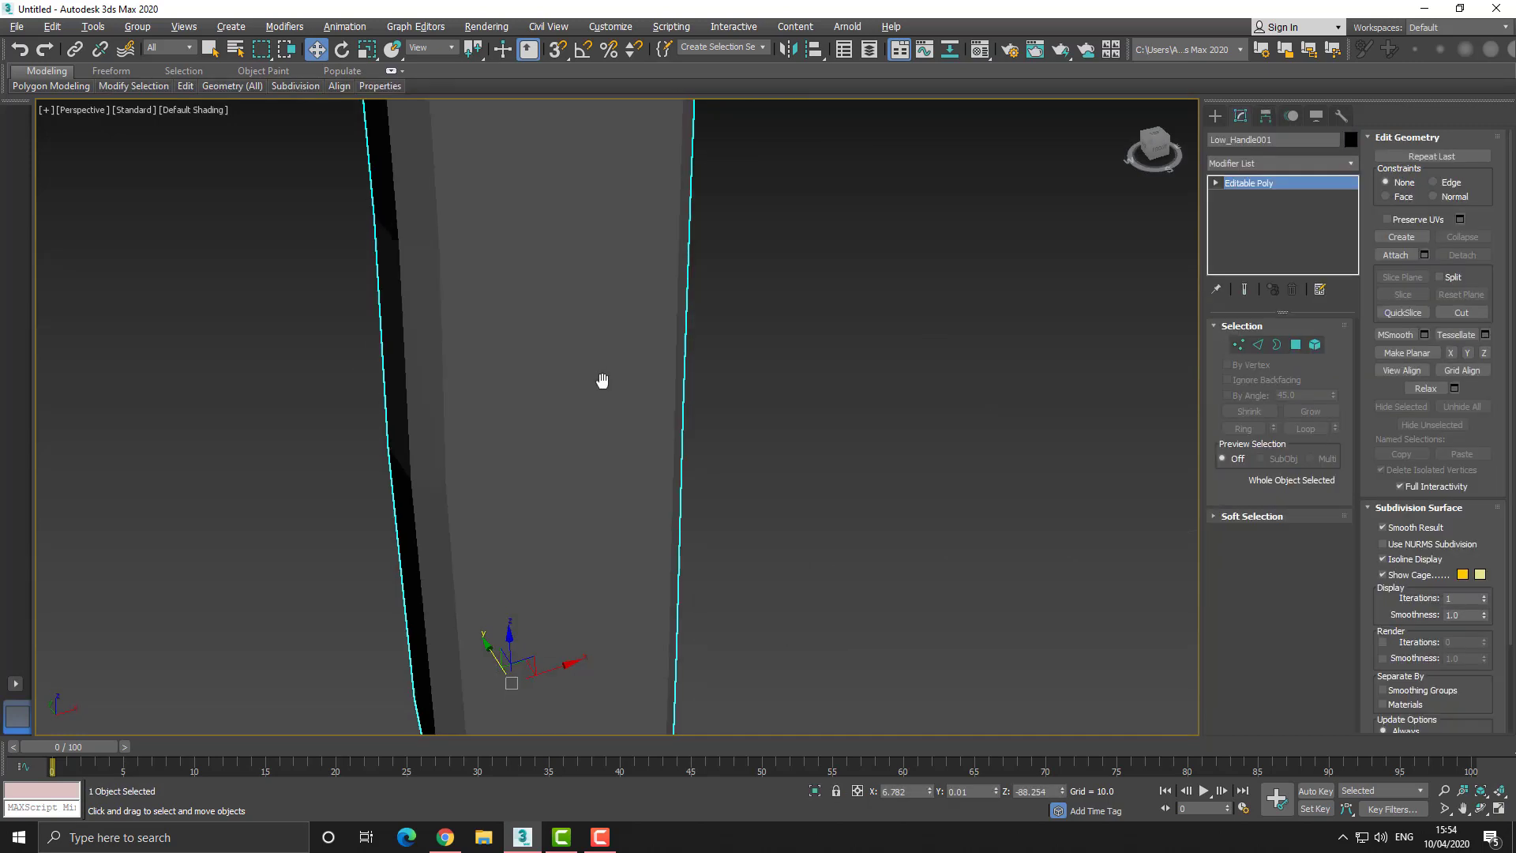
scroll(602, 379, "down", 3)
middle_click_drag(629, 331, 723, 350)
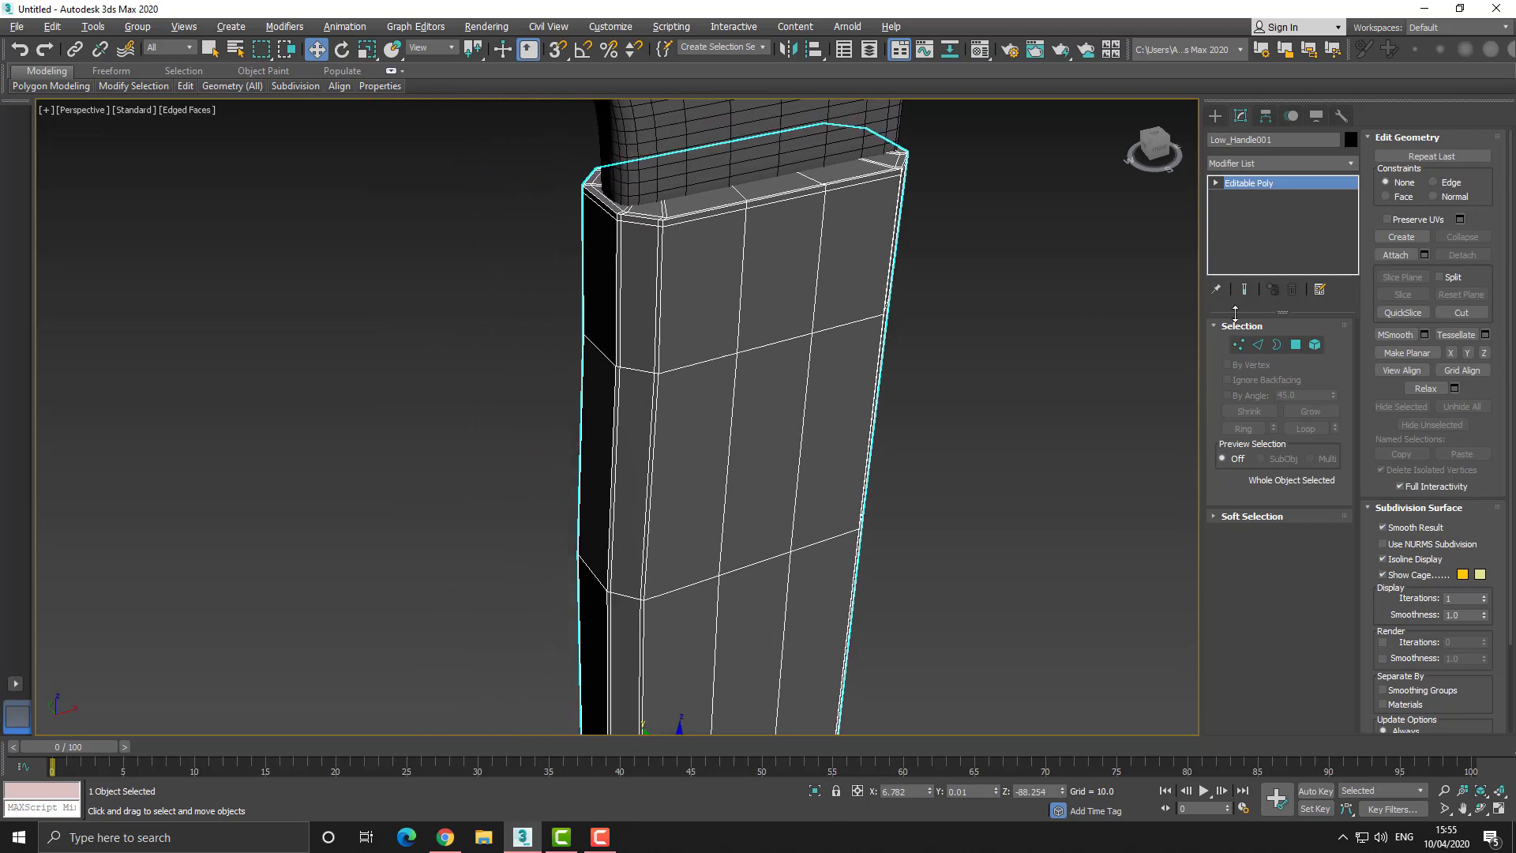
left_click(1257, 345)
scroll(643, 265, "up", 3)
double_click(665, 259)
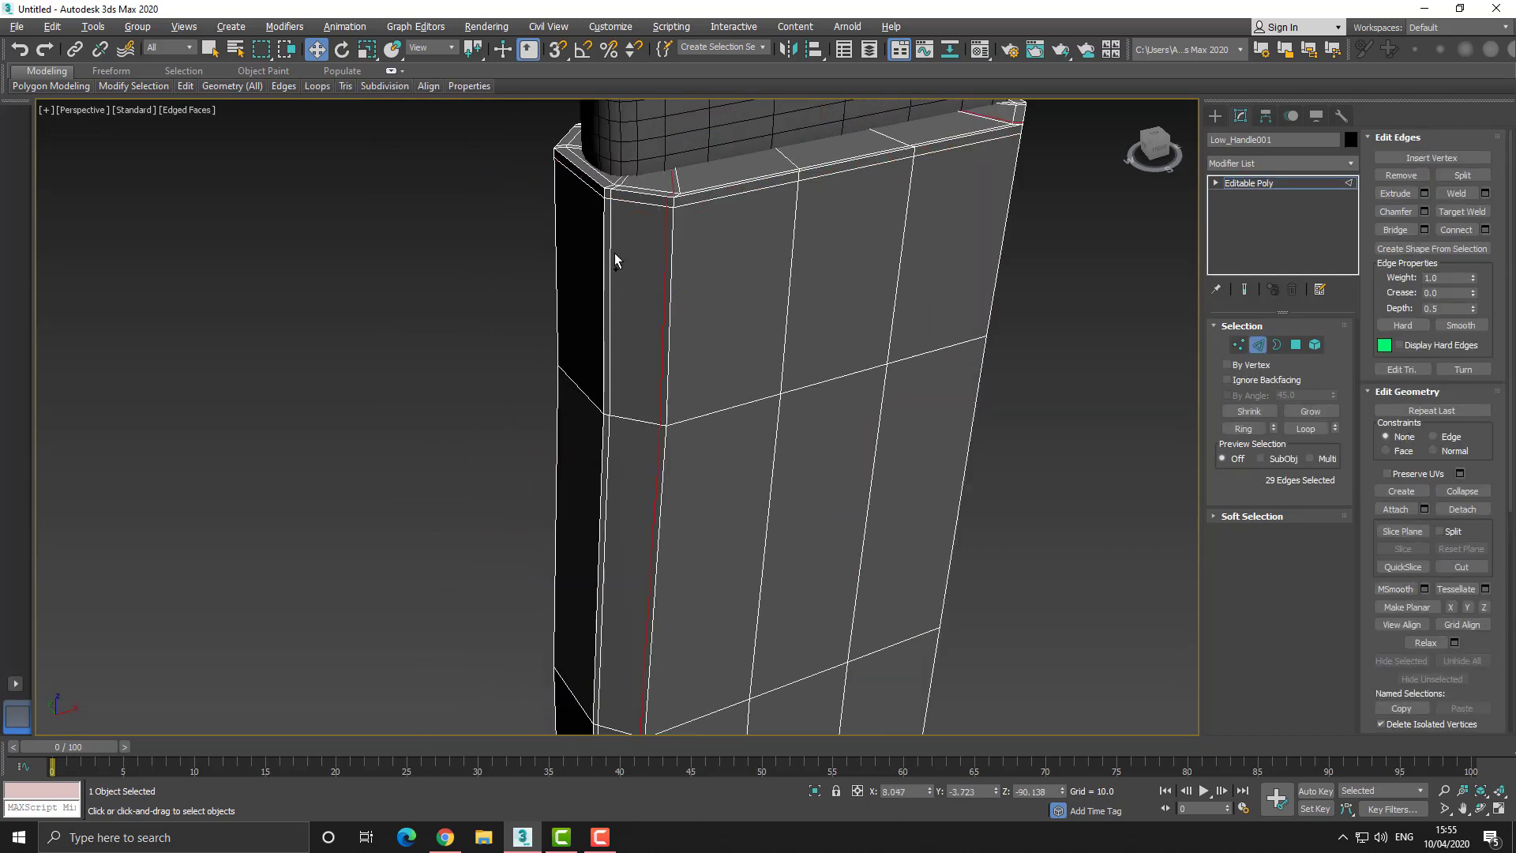
key("f")
scroll(651, 273, "up", 4)
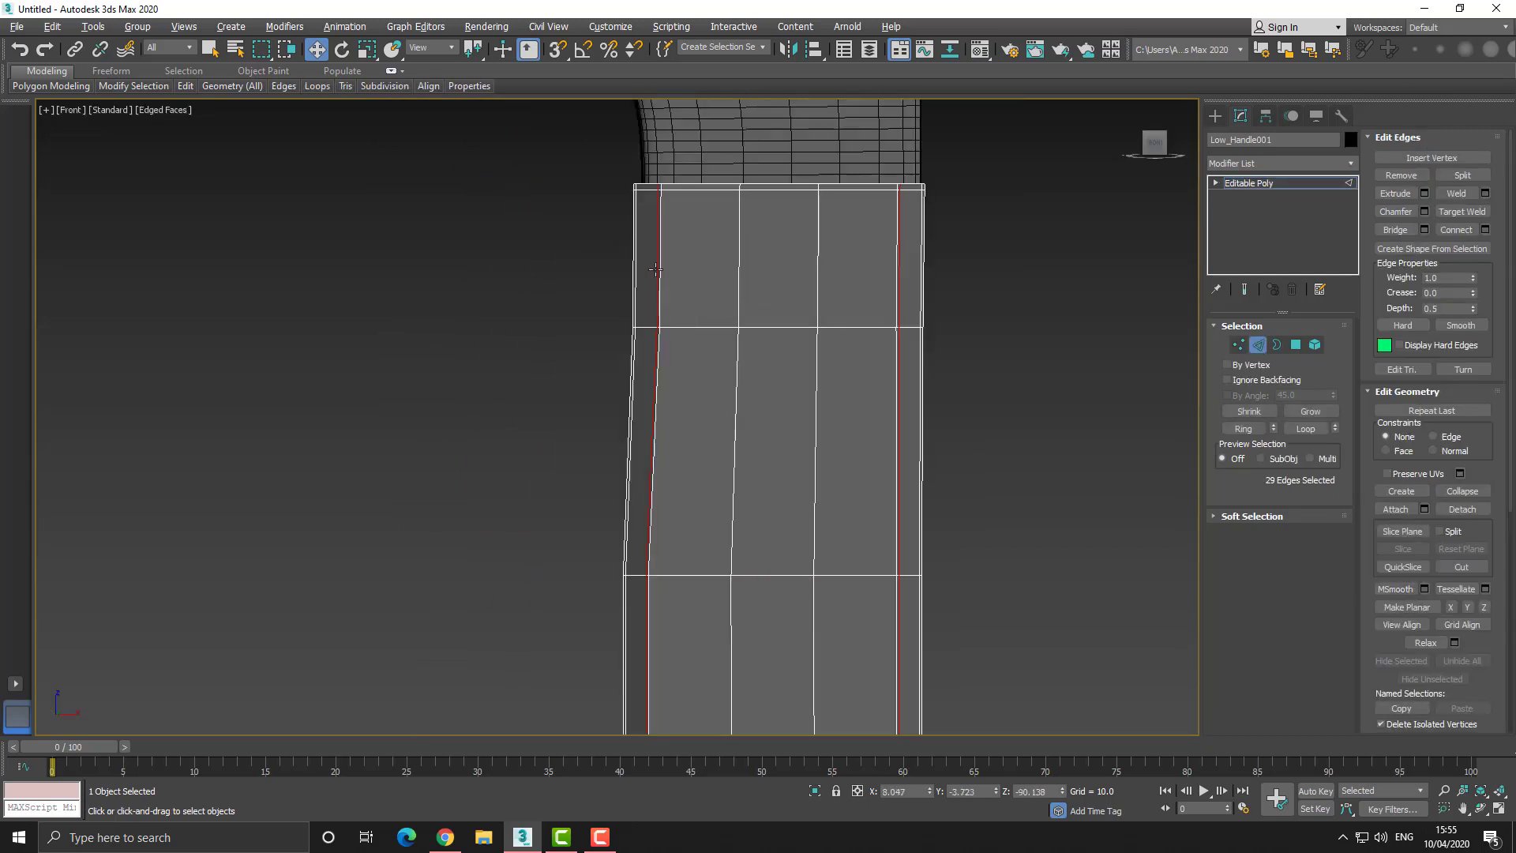
double_click(623, 259, "ctrl")
In wireframe, add two rim edge loops at the handle's top corner.
scroll(623, 259, "down", 3)
scroll(687, 267, "down", 1)
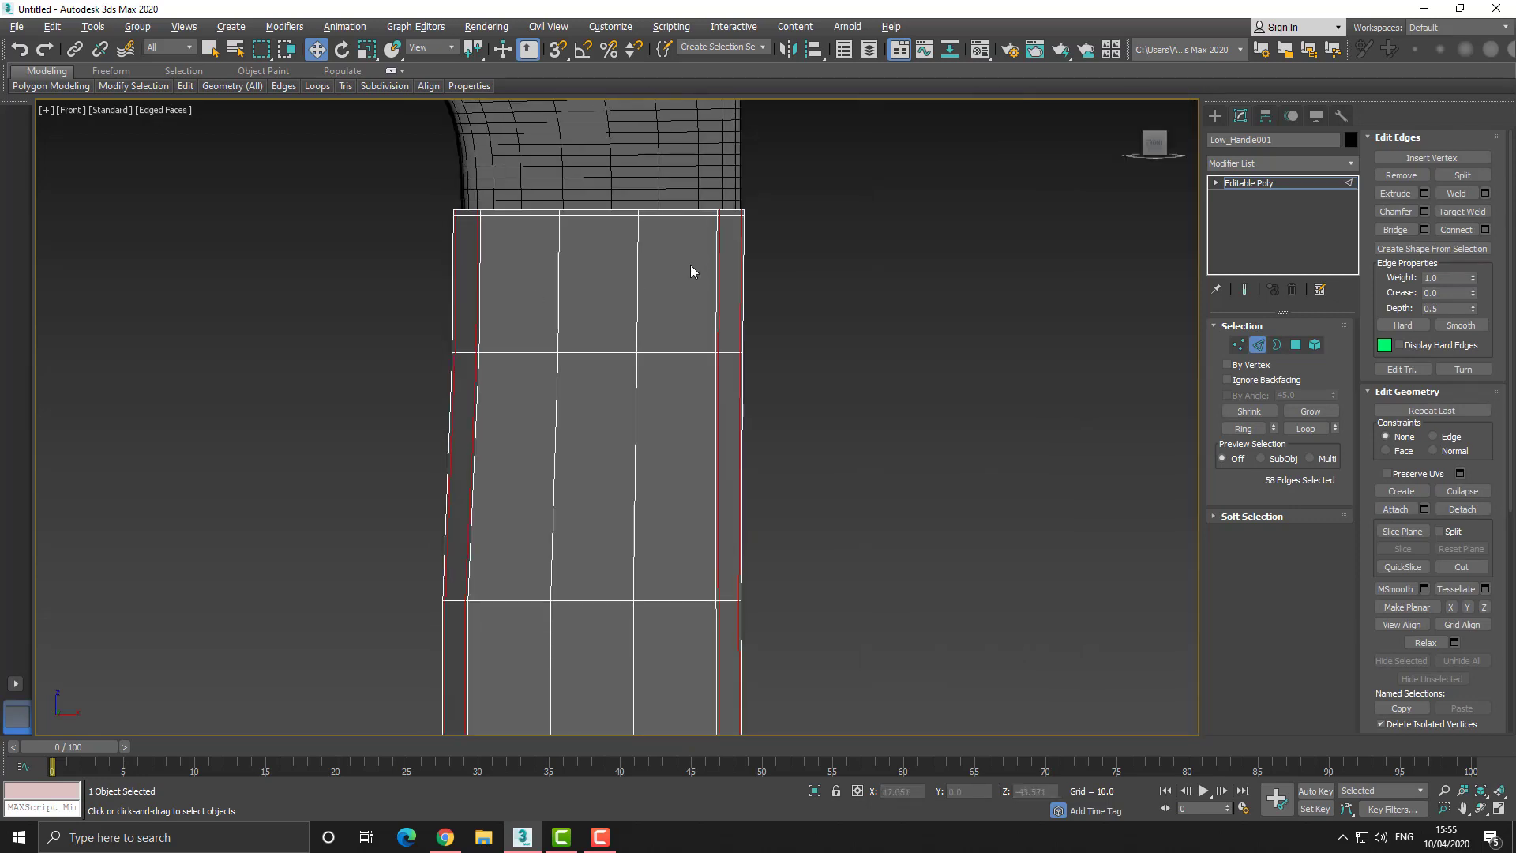
key("F3")
key("p")
middle_click_drag(642, 291, 623, 376)
key("F3")
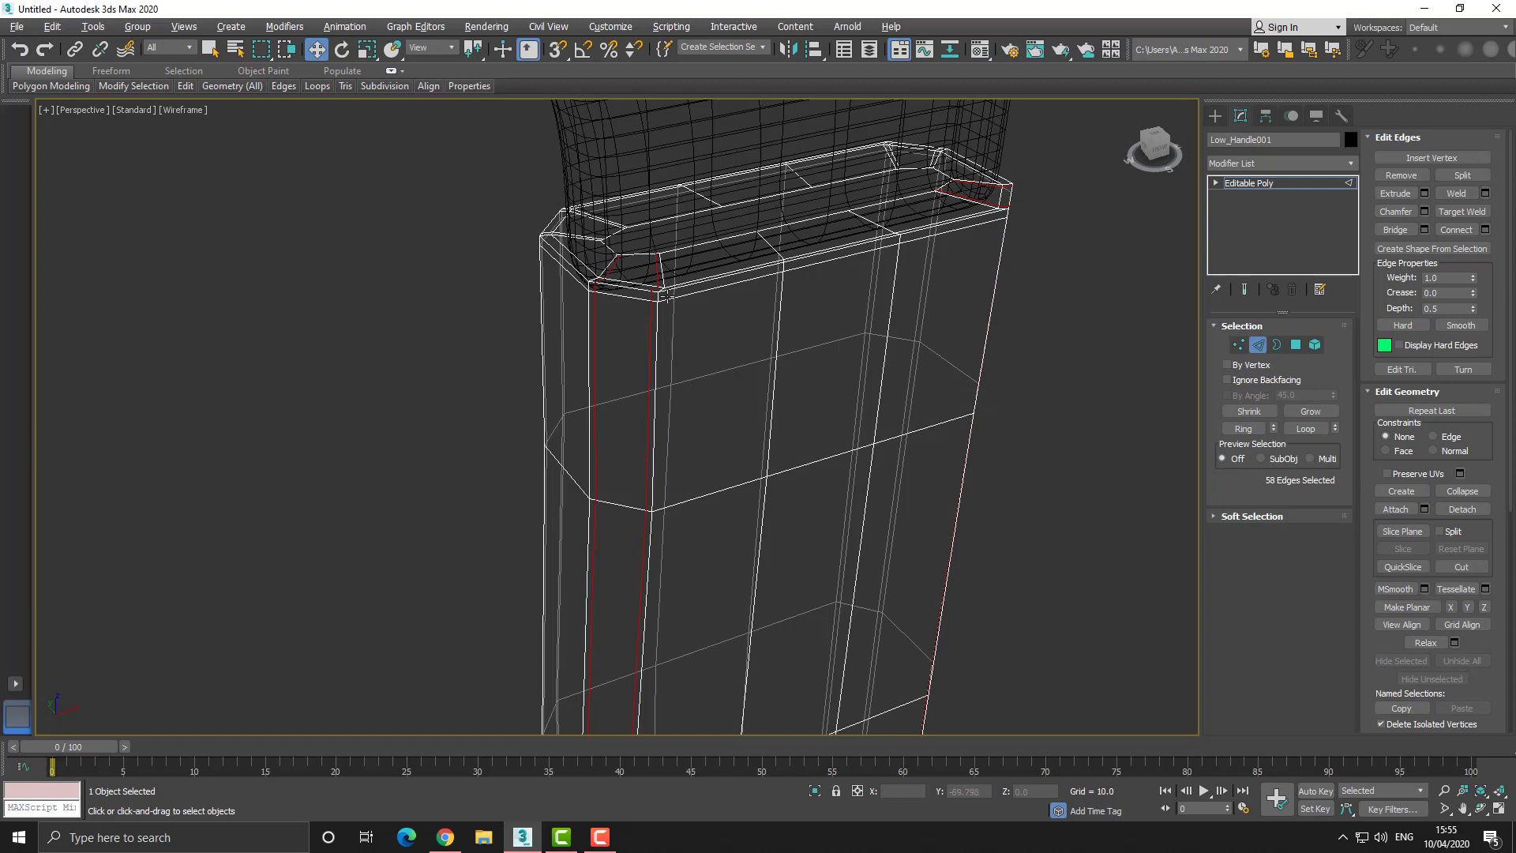
scroll(673, 290, "up", 2)
middle_click_drag(568, 214, 585, 315)
scroll(582, 306, "up", 4)
double_click(575, 253, "ctrl")
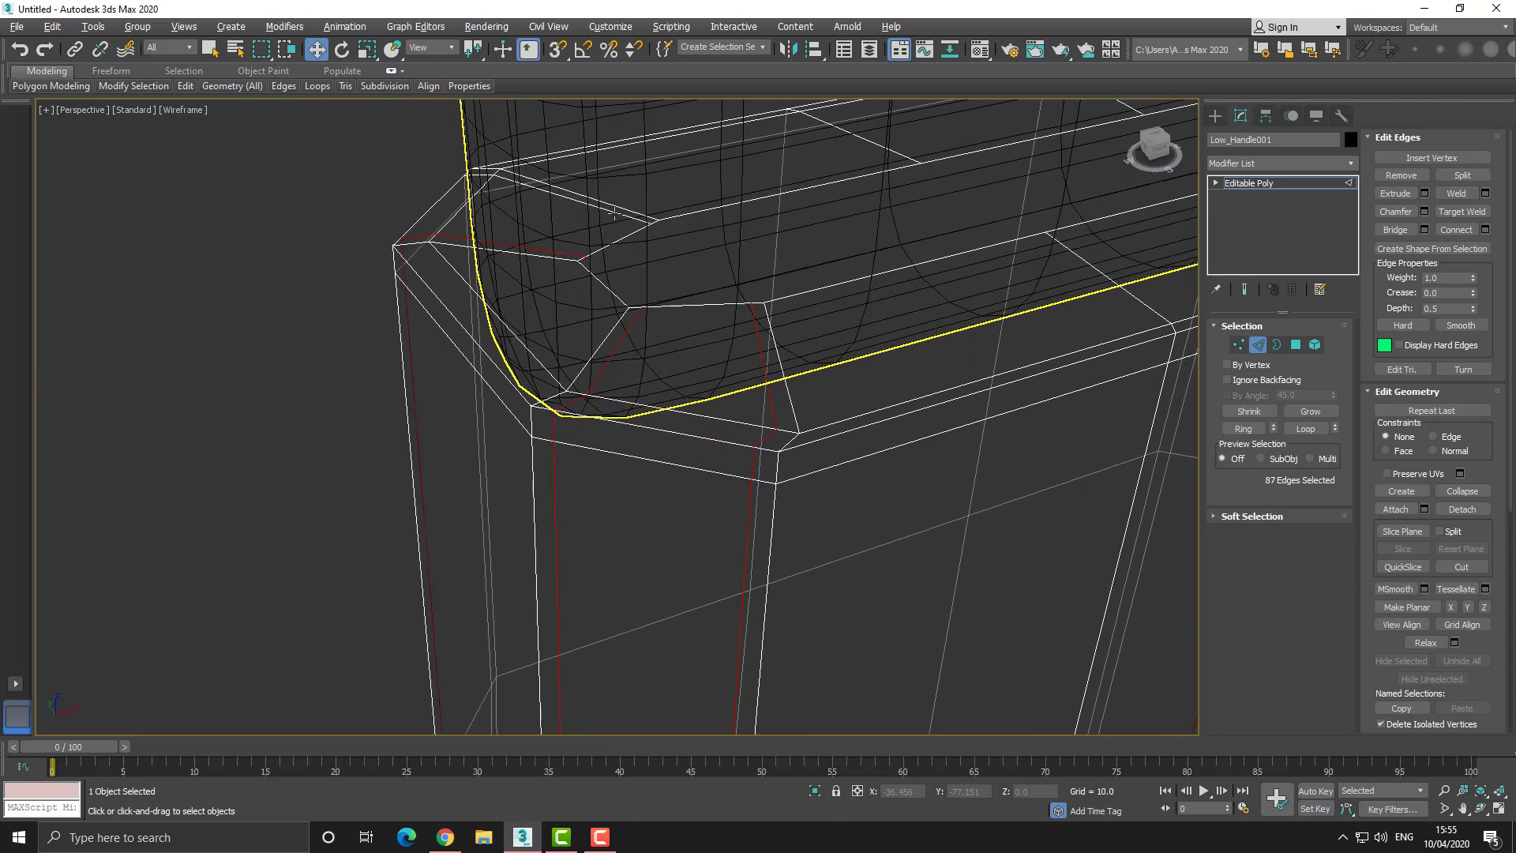
double_click(623, 209, "ctrl")
Add a vertical edge loop at the handle's other corner.
scroll(725, 229, "down", 2)
middle_click_drag(725, 229, 478, 323)
scroll(813, 283, "up", 2)
scroll(714, 276, "up", 2)
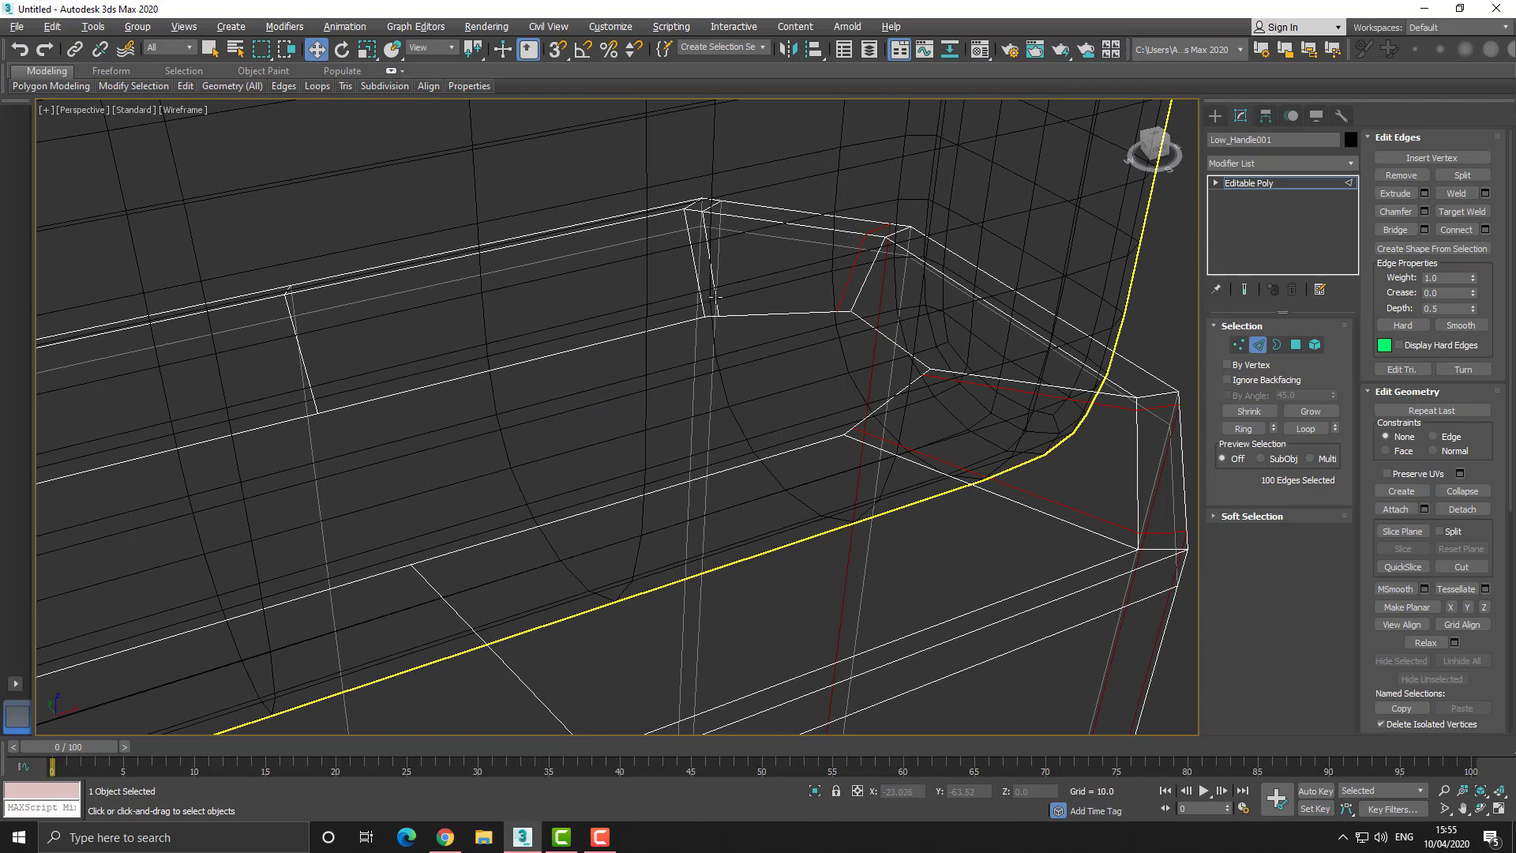
double_click(711, 300, "ctrl")
middle_click_drag(684, 341, 696, 330)
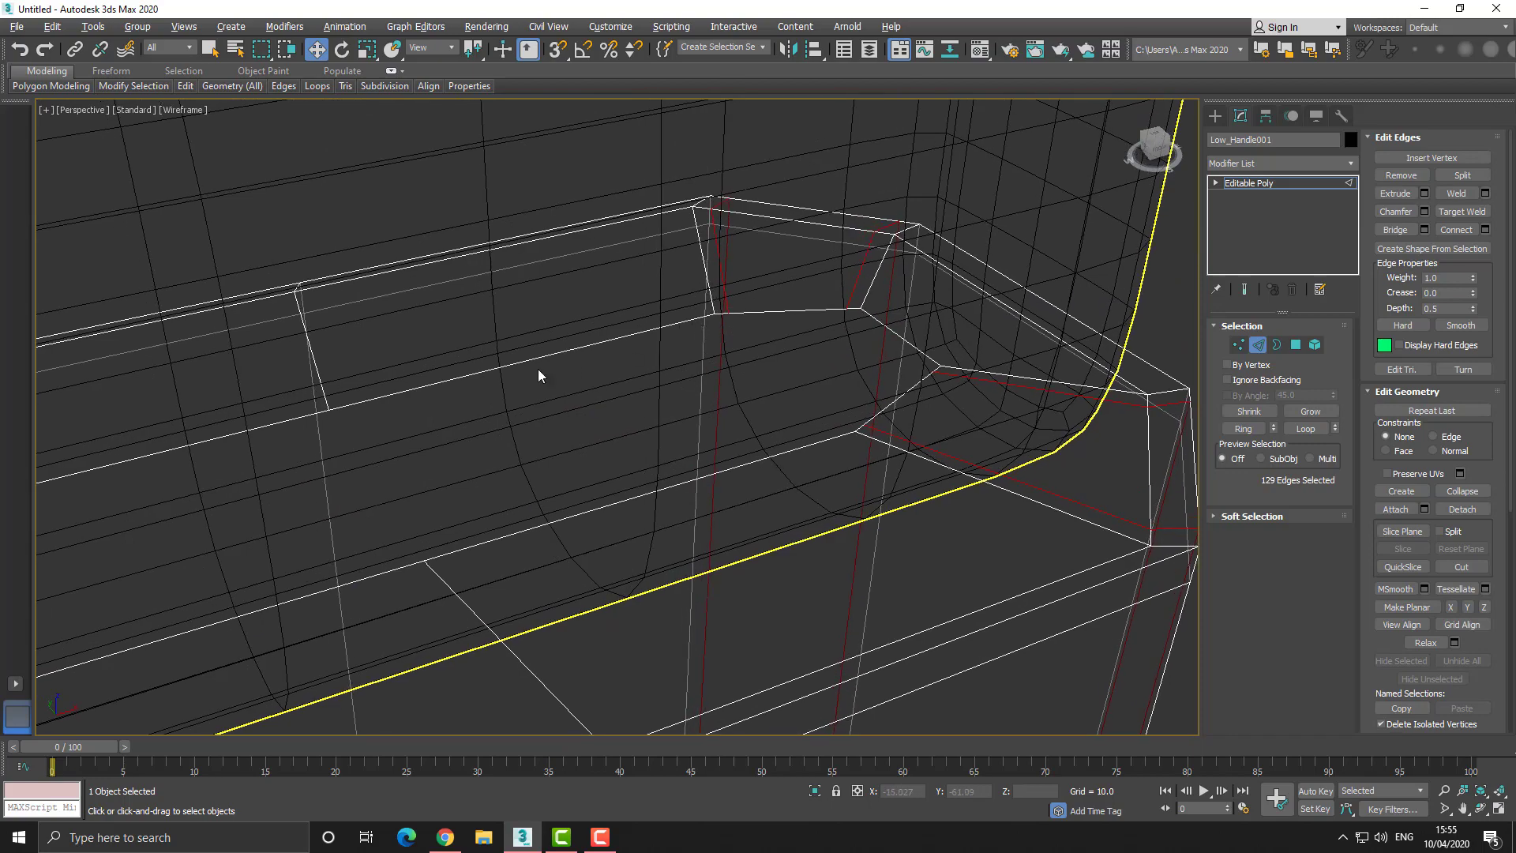
middle_click_drag(524, 382, 410, 435, "alt")
Start a new edge selection with loops and an edge around the handle's other side.
double_click(413, 440)
middle_click_drag(340, 484, 426, 430)
left_click(361, 468, "ctrl")
middle_click_drag(362, 468, 491, 484, "alt")
double_click(476, 513, "ctrl")
double_click(719, 522, "ctrl")
mouse_move(745, 457)
middle_mouse_down("alt")
mouse_move(660, 457)
mouse_move(826, 375)
mouse_move(746, 398)
mouse_move(791, 285)
mouse_move(721, 389)
middle_mouse_up("alt")
In shaded view, select two edge loops along the handle's top rim, then deselect them.
key("F3")
double_click(715, 389)
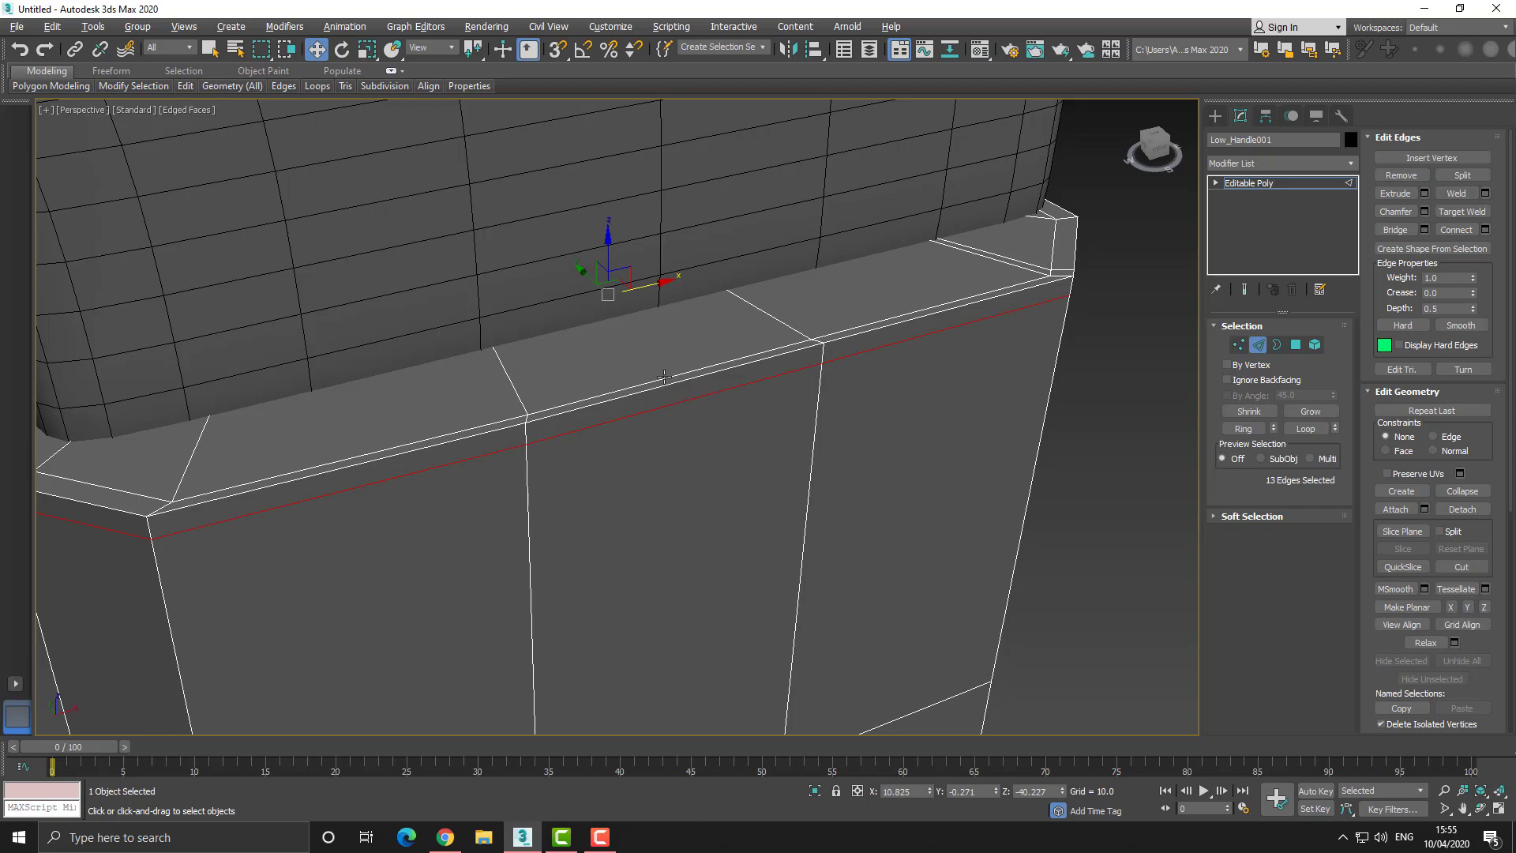
double_click(663, 377, "ctrl")
middle_click_drag(663, 378, 727, 325, "alt")
key("ctrl+d")
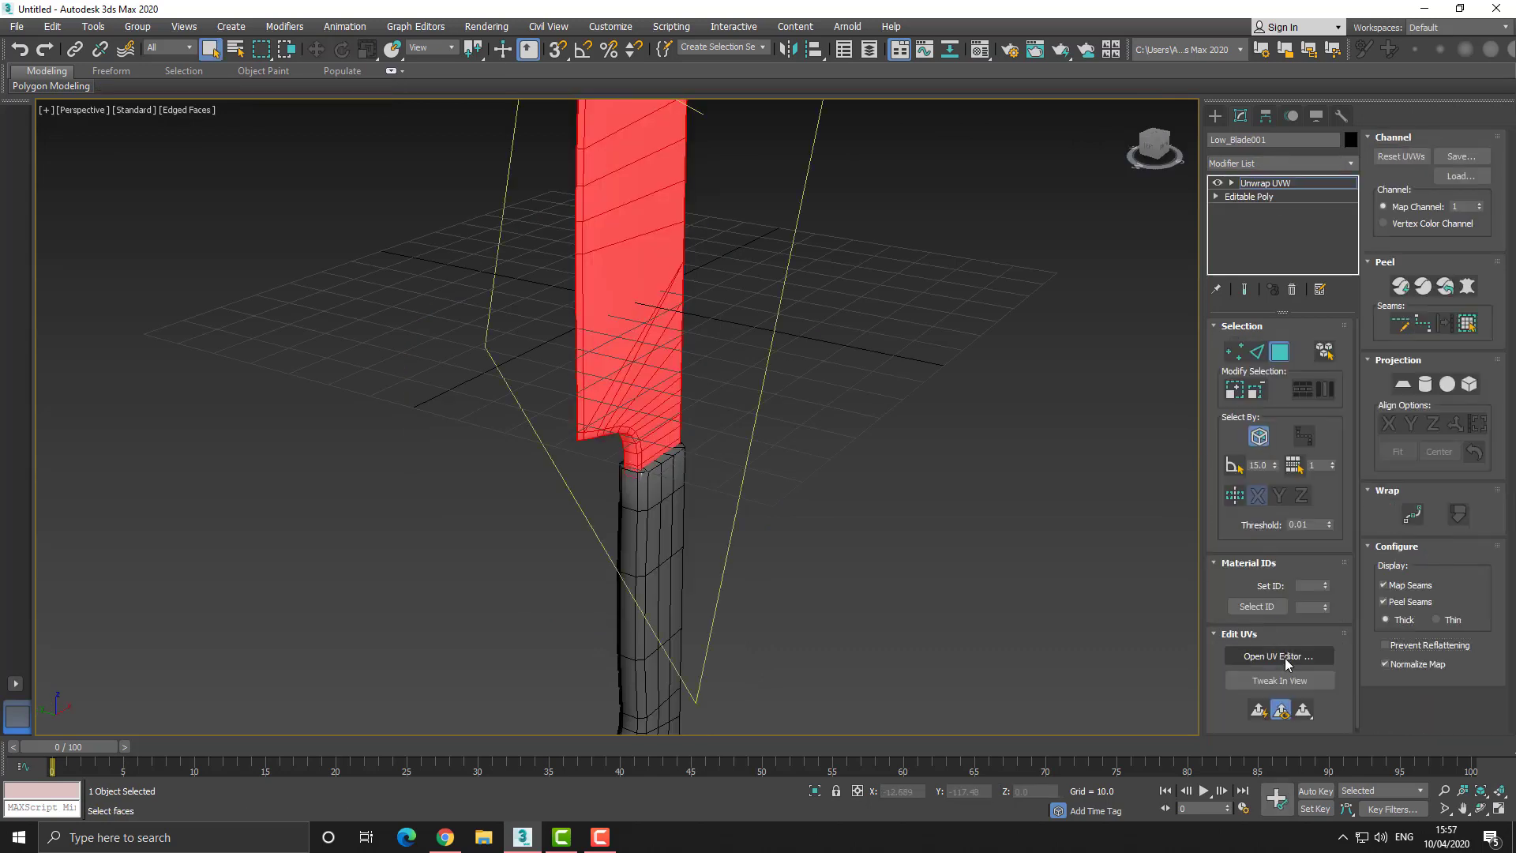
Open the Edit UVWs editor for the blade faces and maximize it.
left_click(1285, 660)
middle_click_drag(721, 314, 750, 371, "alt")
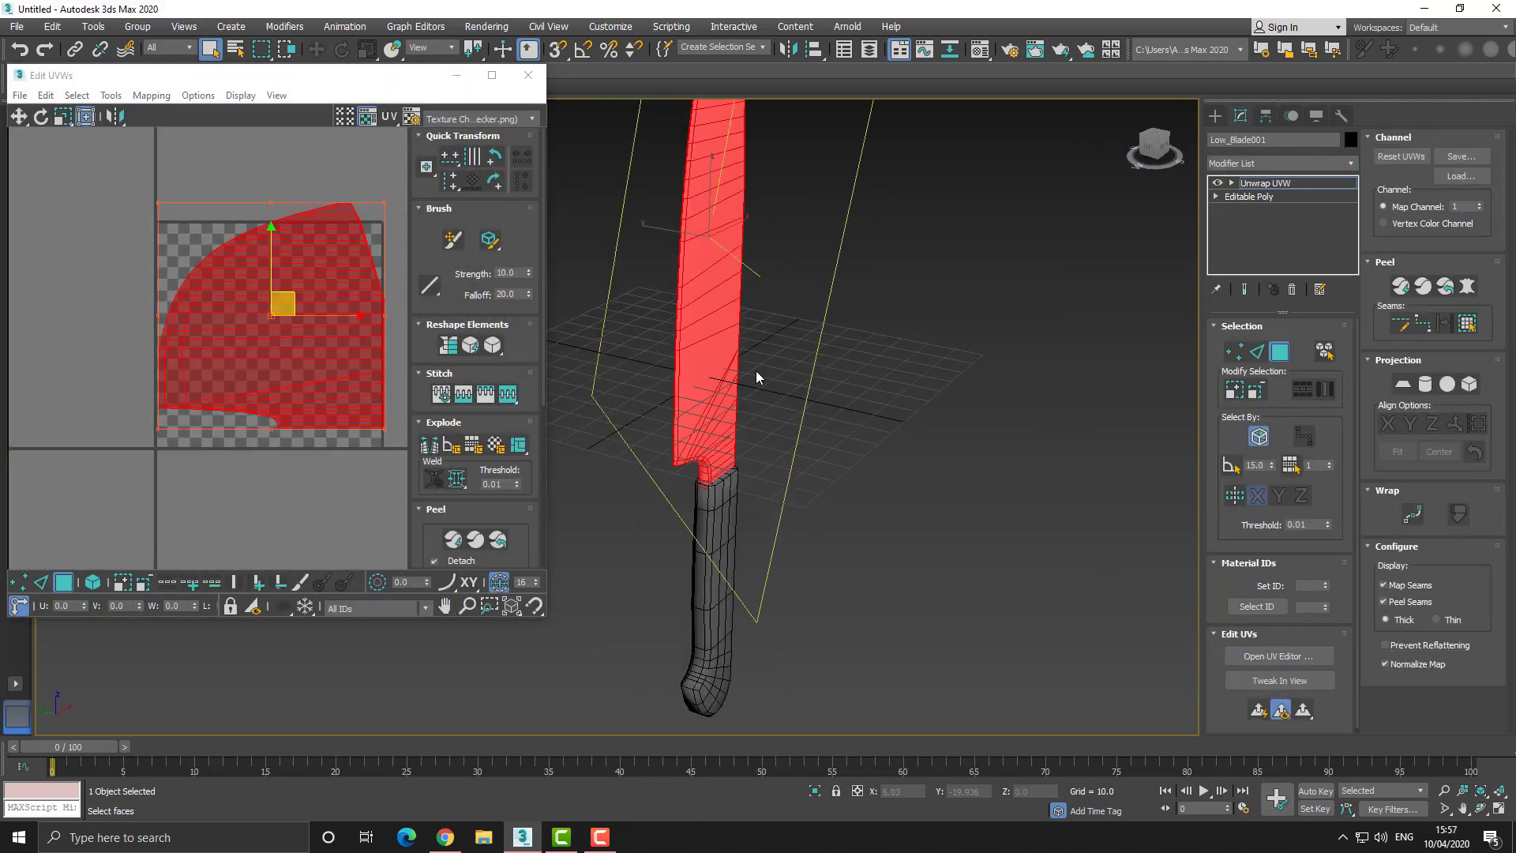
middle_click_drag(716, 319, 743, 421)
scroll(292, 330, "down", 2)
middle_click_drag(291, 329, 293, 308)
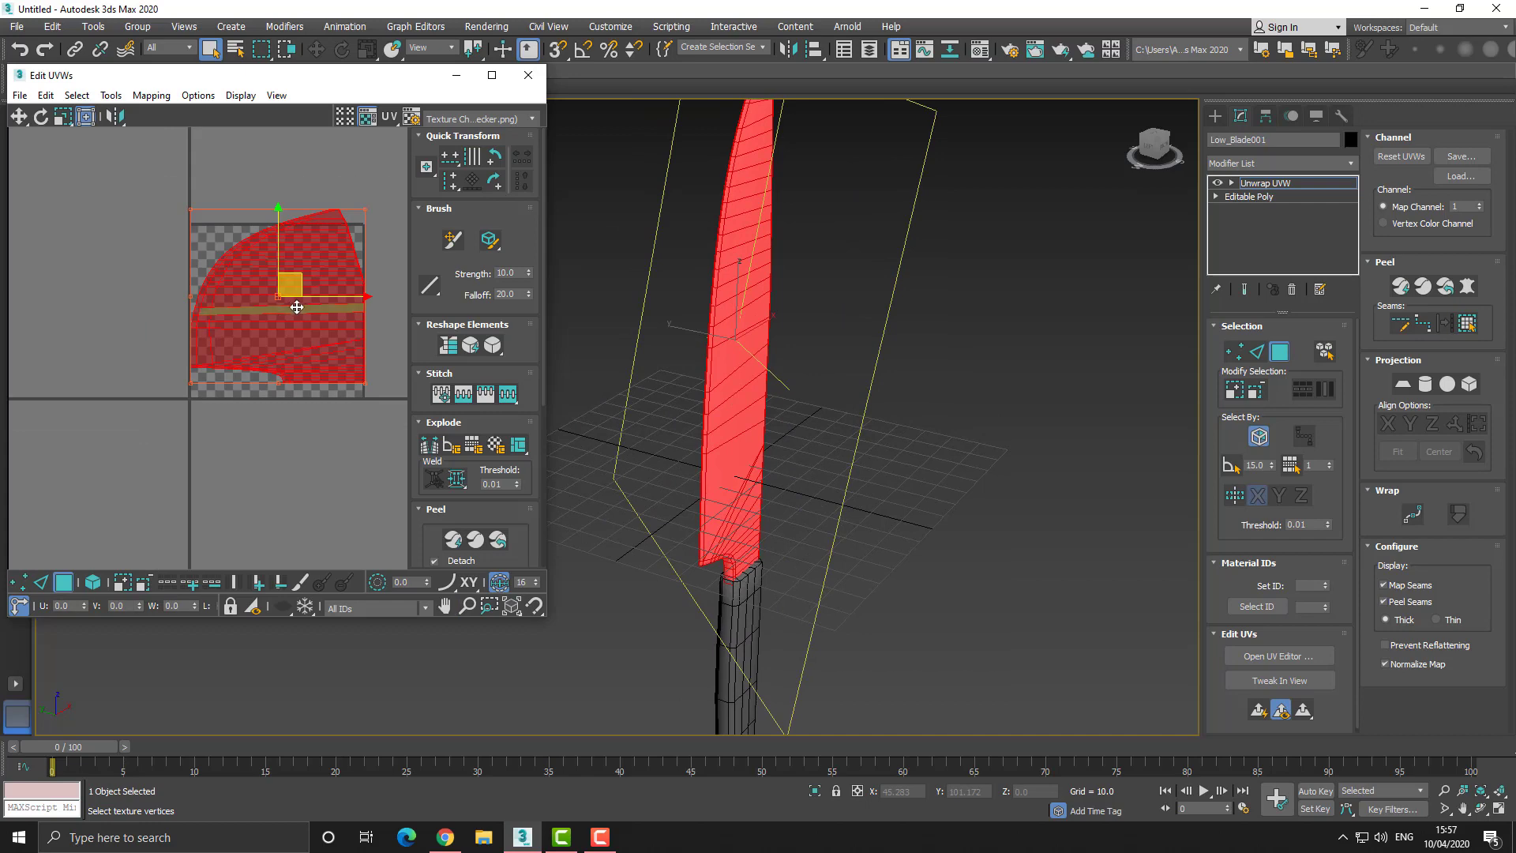
left_click(1258, 355)
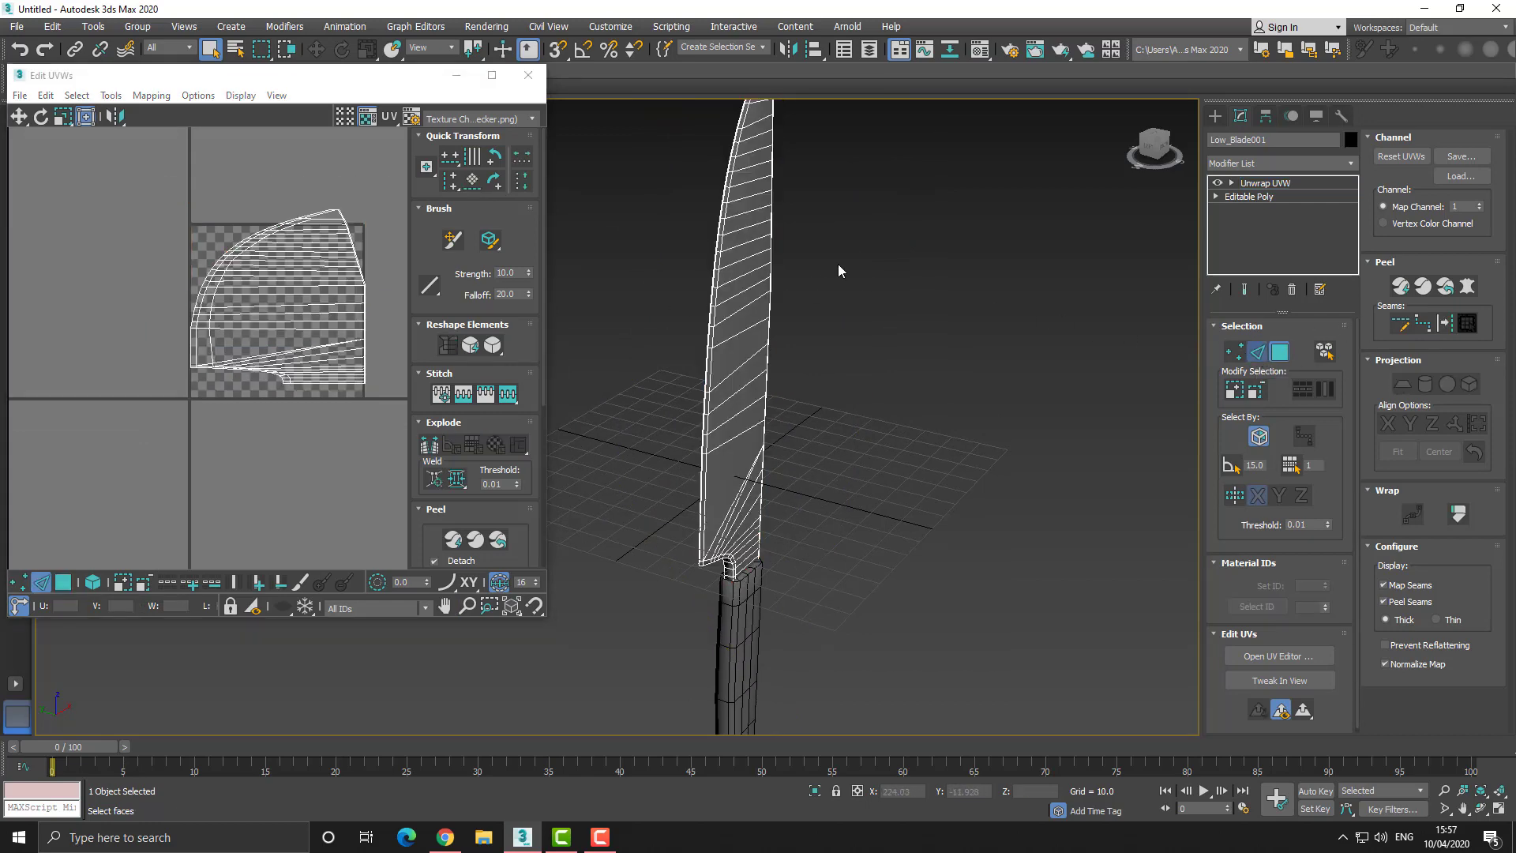
scroll(819, 260, "up", 6)
middle_click_drag(760, 389, 802, 341)
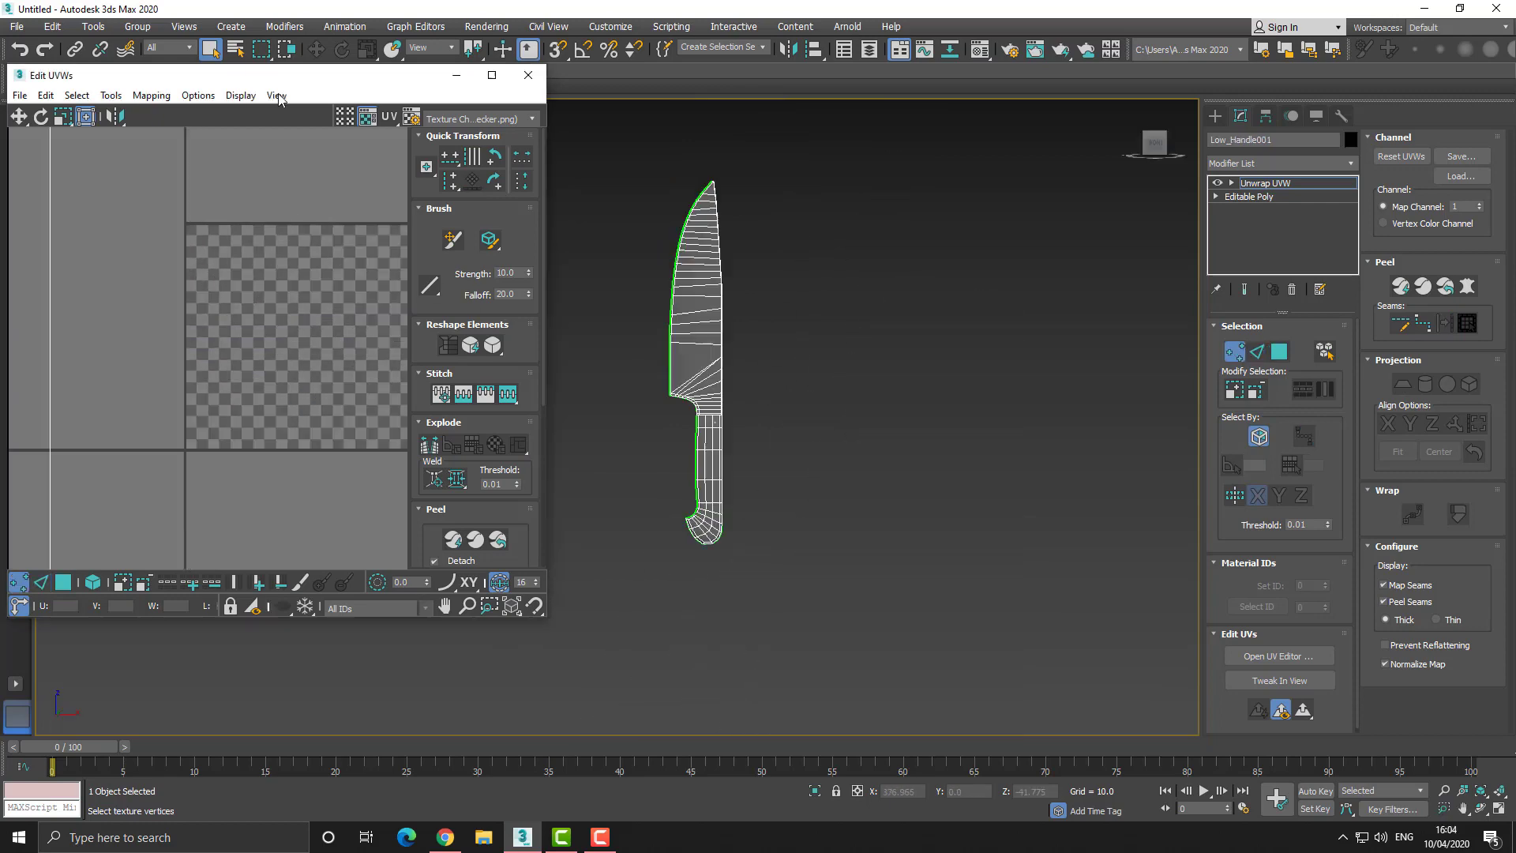
left_click_drag(287, 77, 289, 73)
double_click(288, 75)
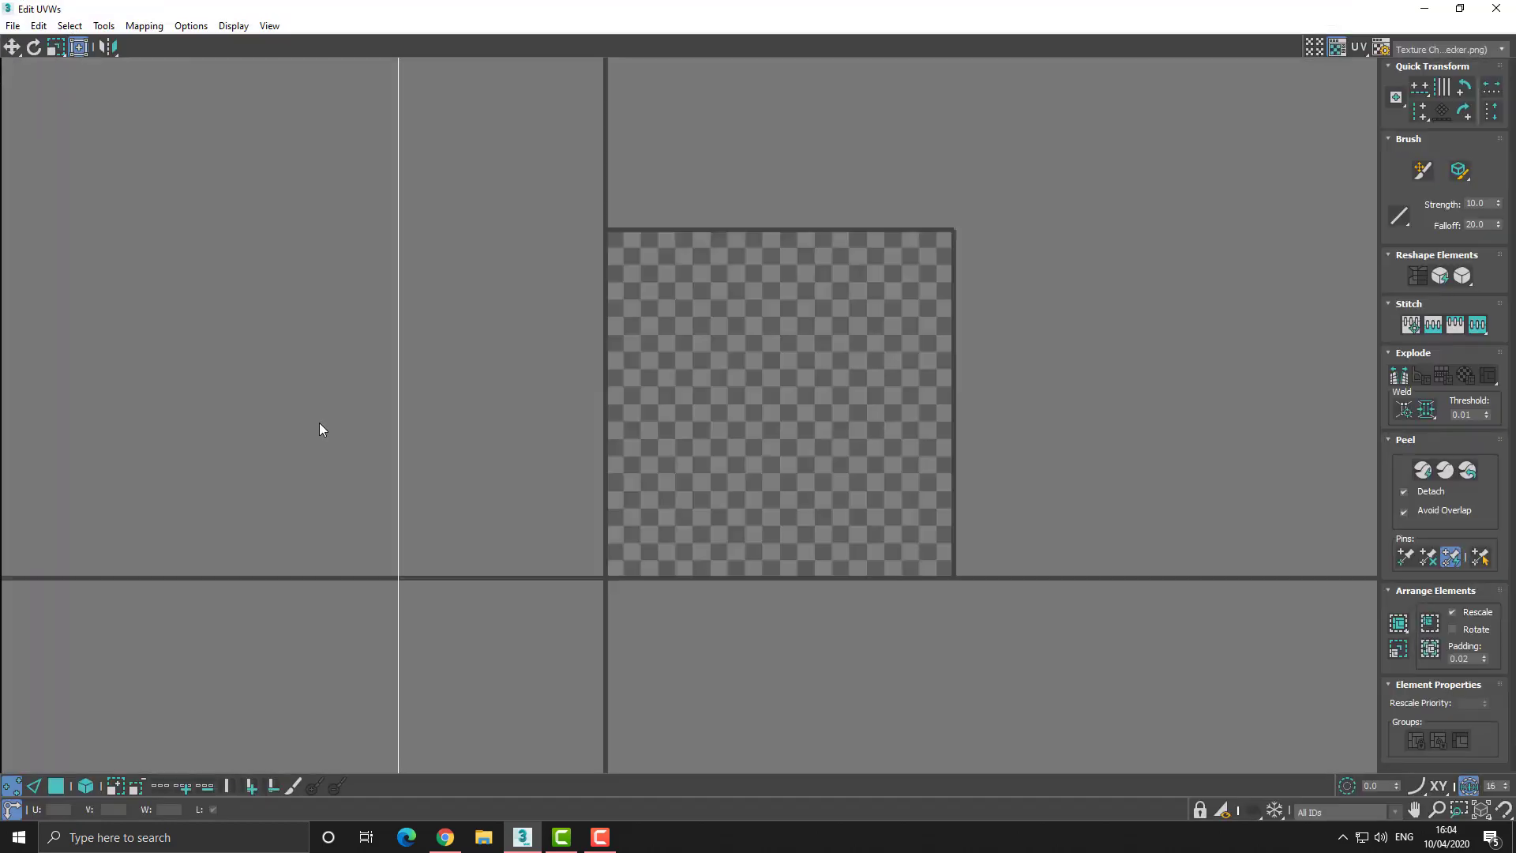
Select the UV faces and pack them into the 0–1 square with Tools > Pack UVs.
left_click(54, 787)
scroll(335, 255, "down", 8)
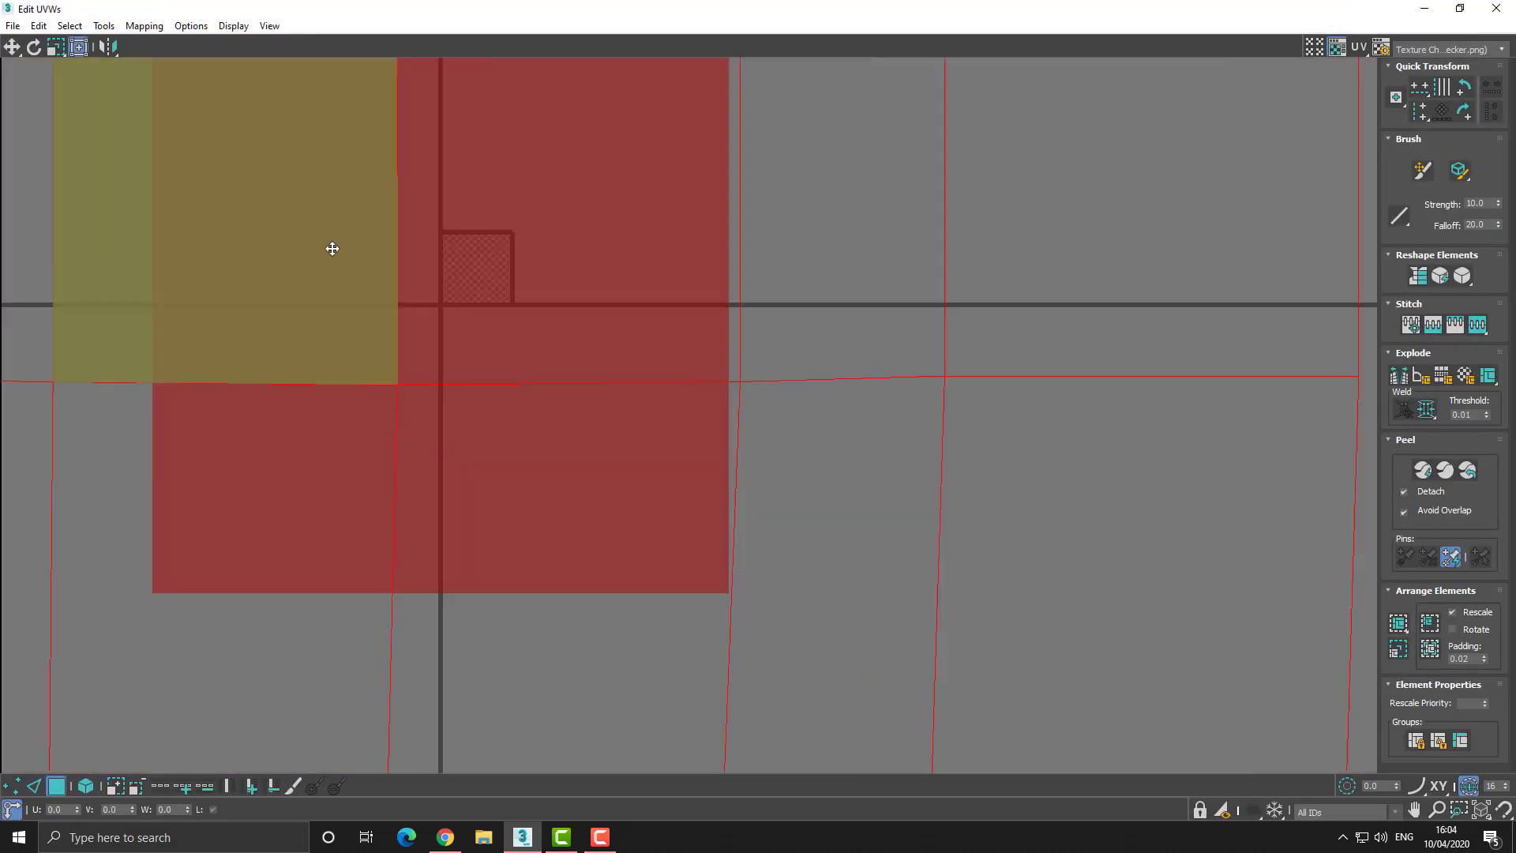
middle_click_drag(344, 305, 646, 424)
scroll(646, 423, "down", 5)
left_click(105, 26)
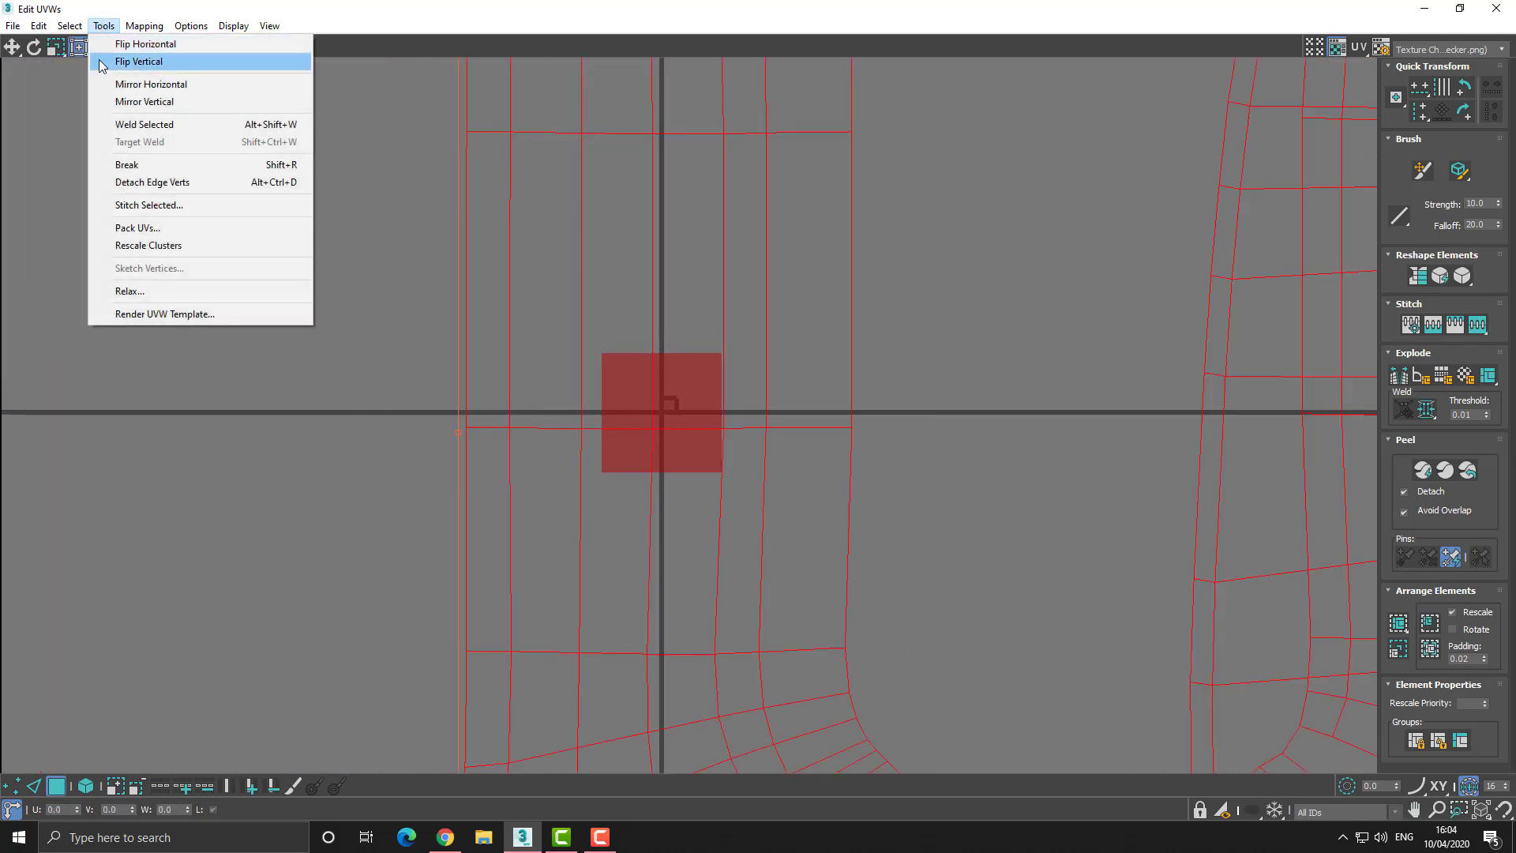
mouse_move(68, 25)
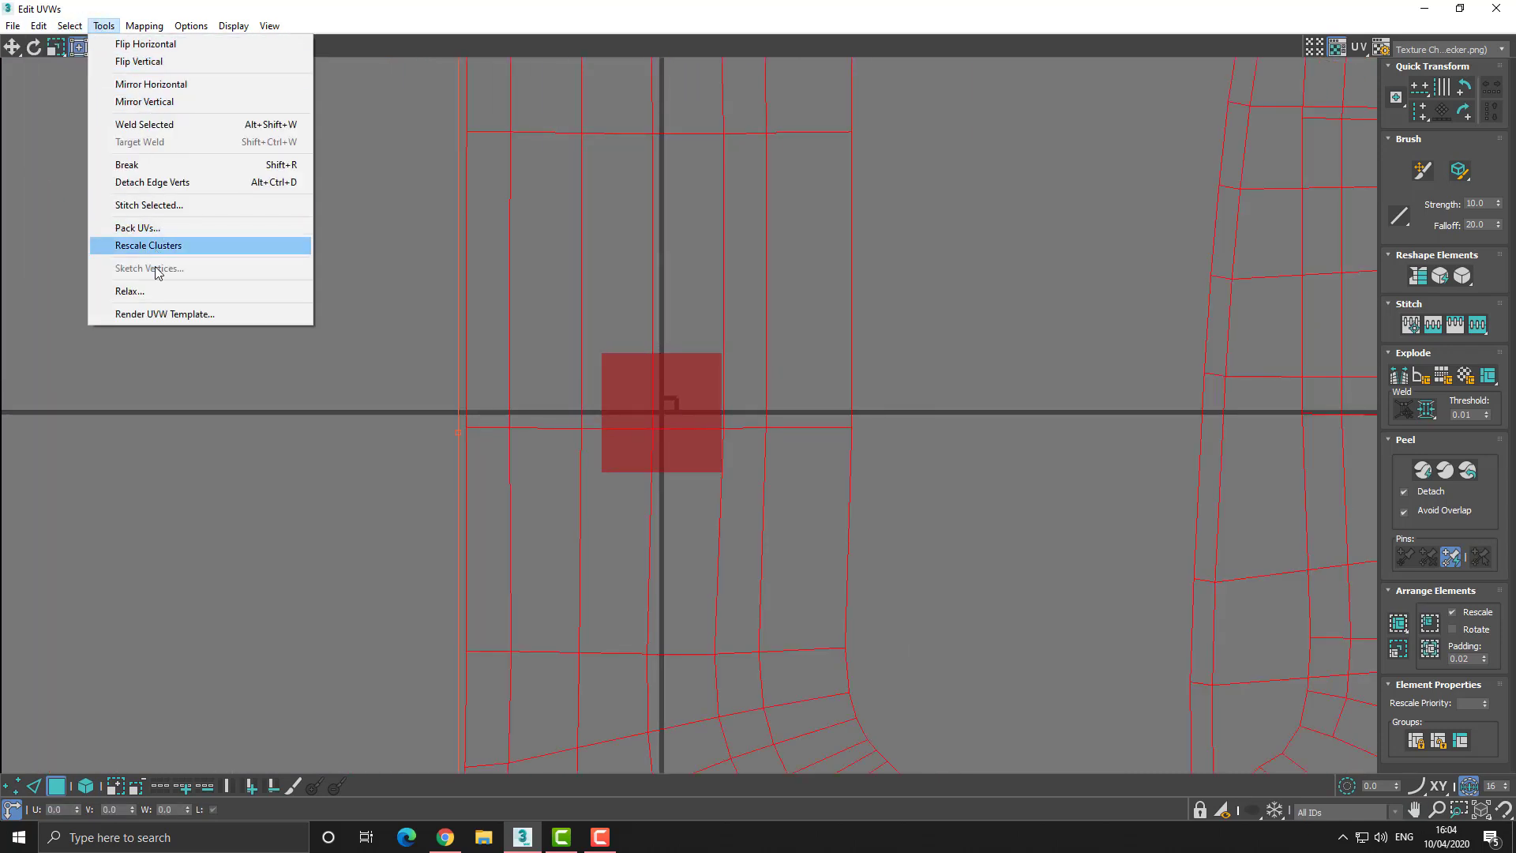
left_click(170, 228)
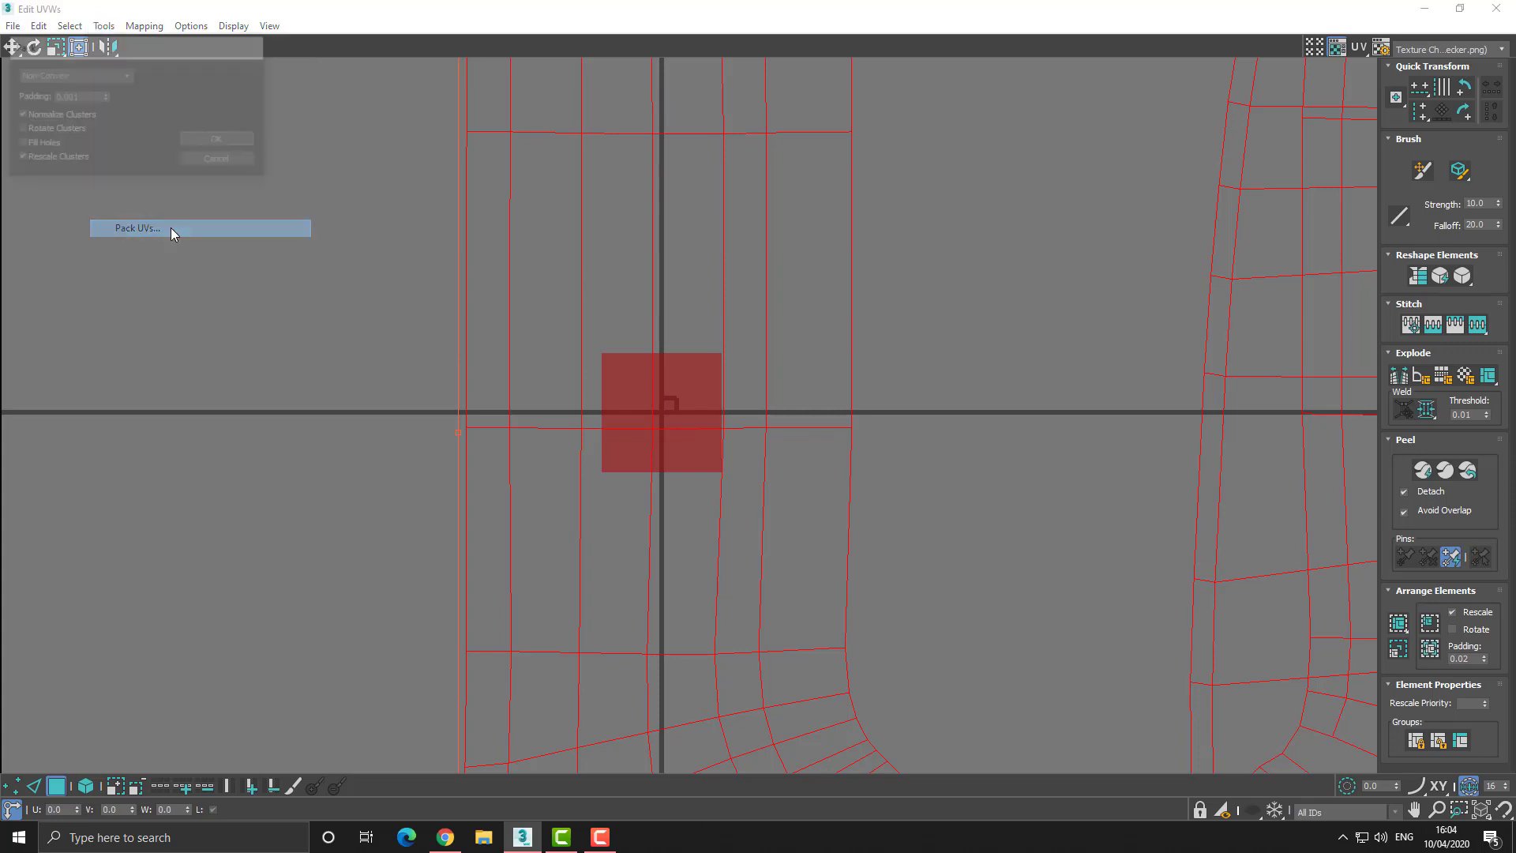
left_click(218, 140)
scroll(711, 410, "up", 10)
left_click(646, 269)
double_click(640, 16)
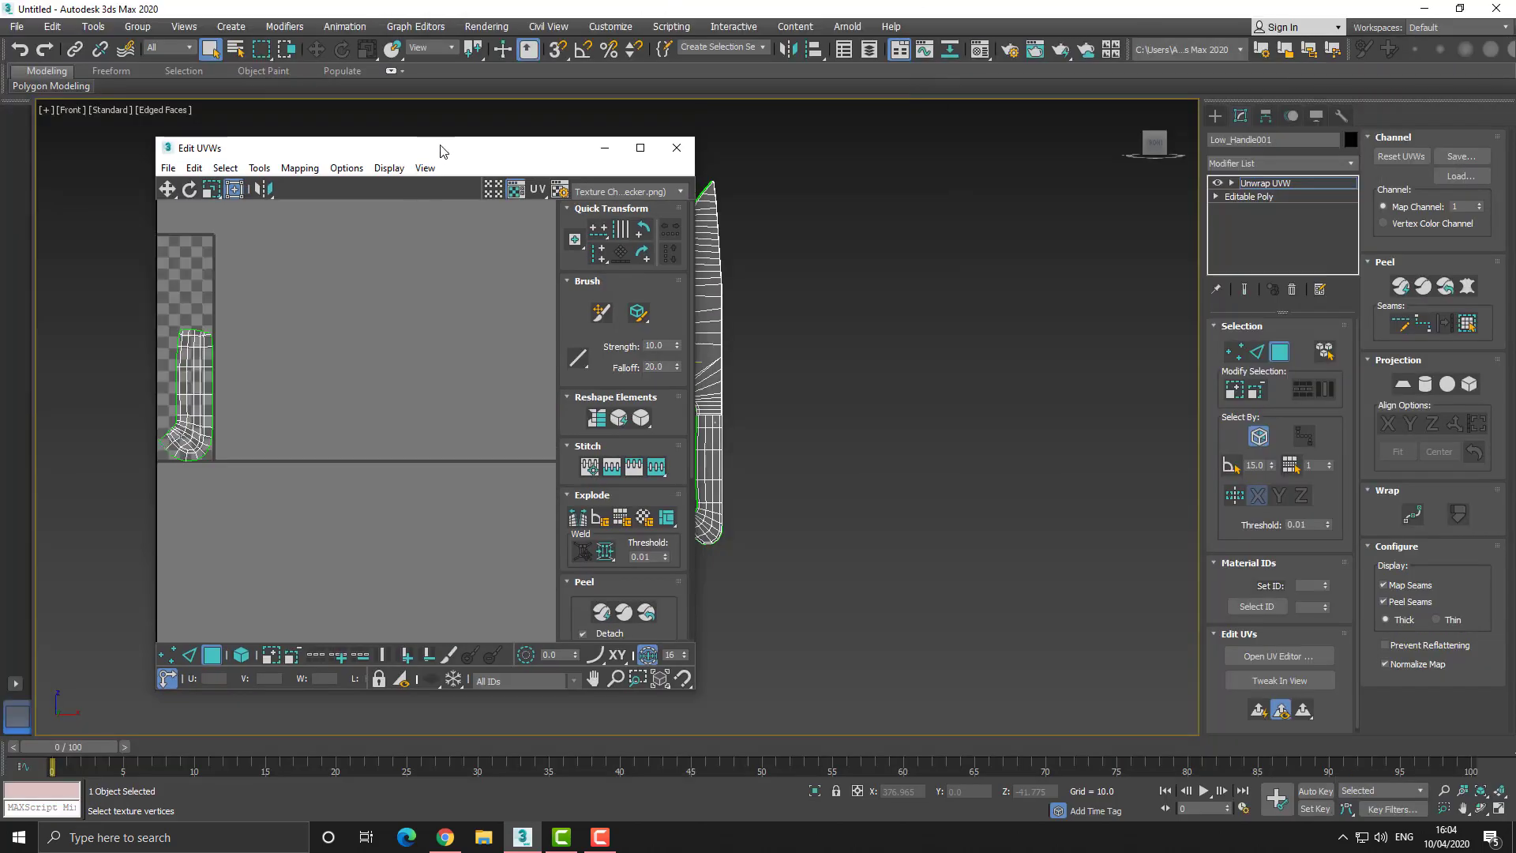
Hide the low-poly knife.
left_click(676, 148)
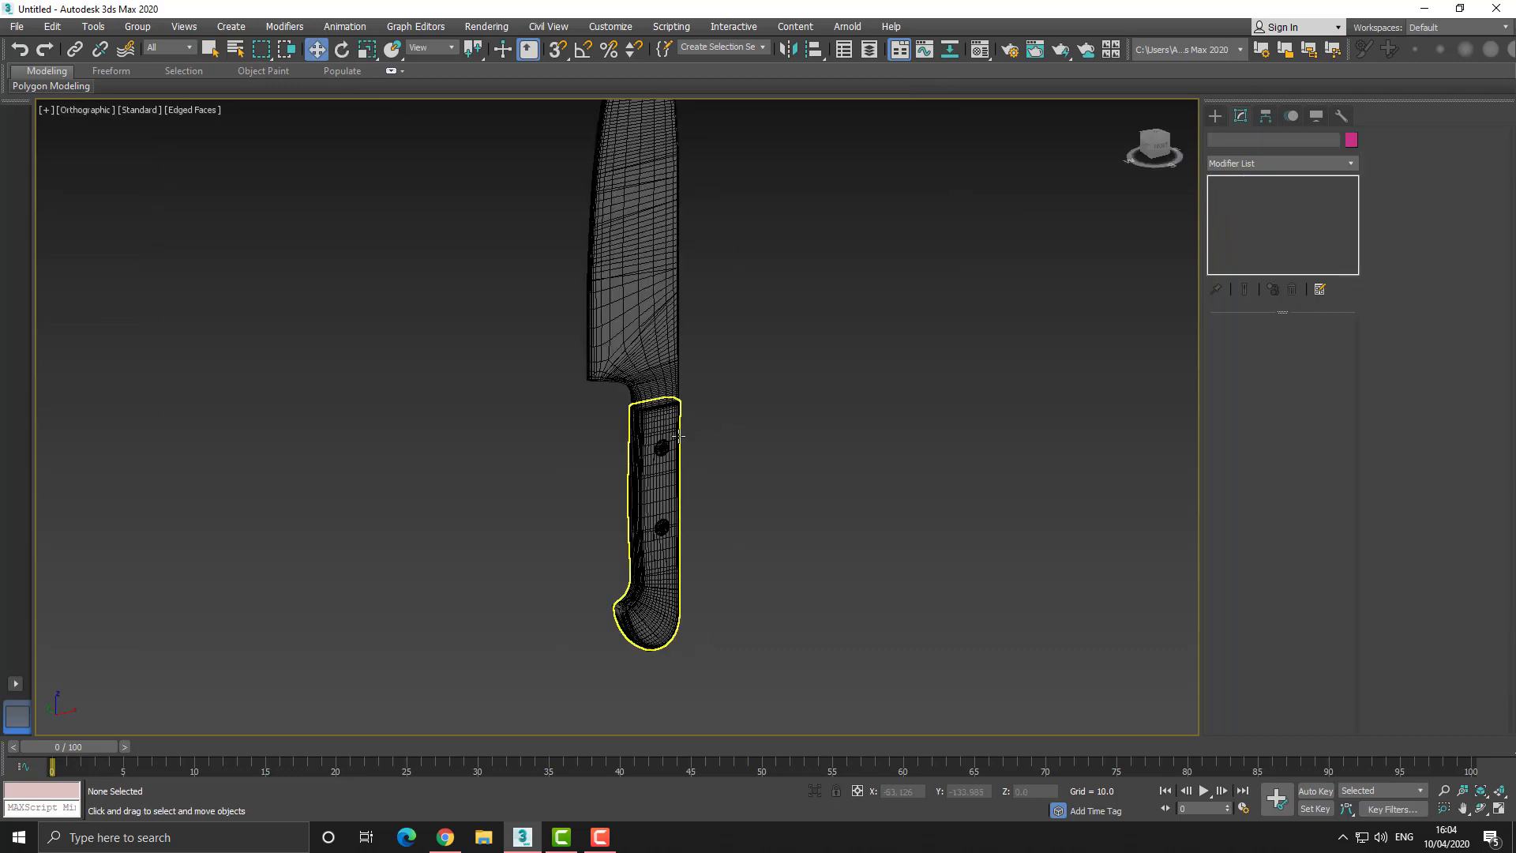
left_click(679, 433)
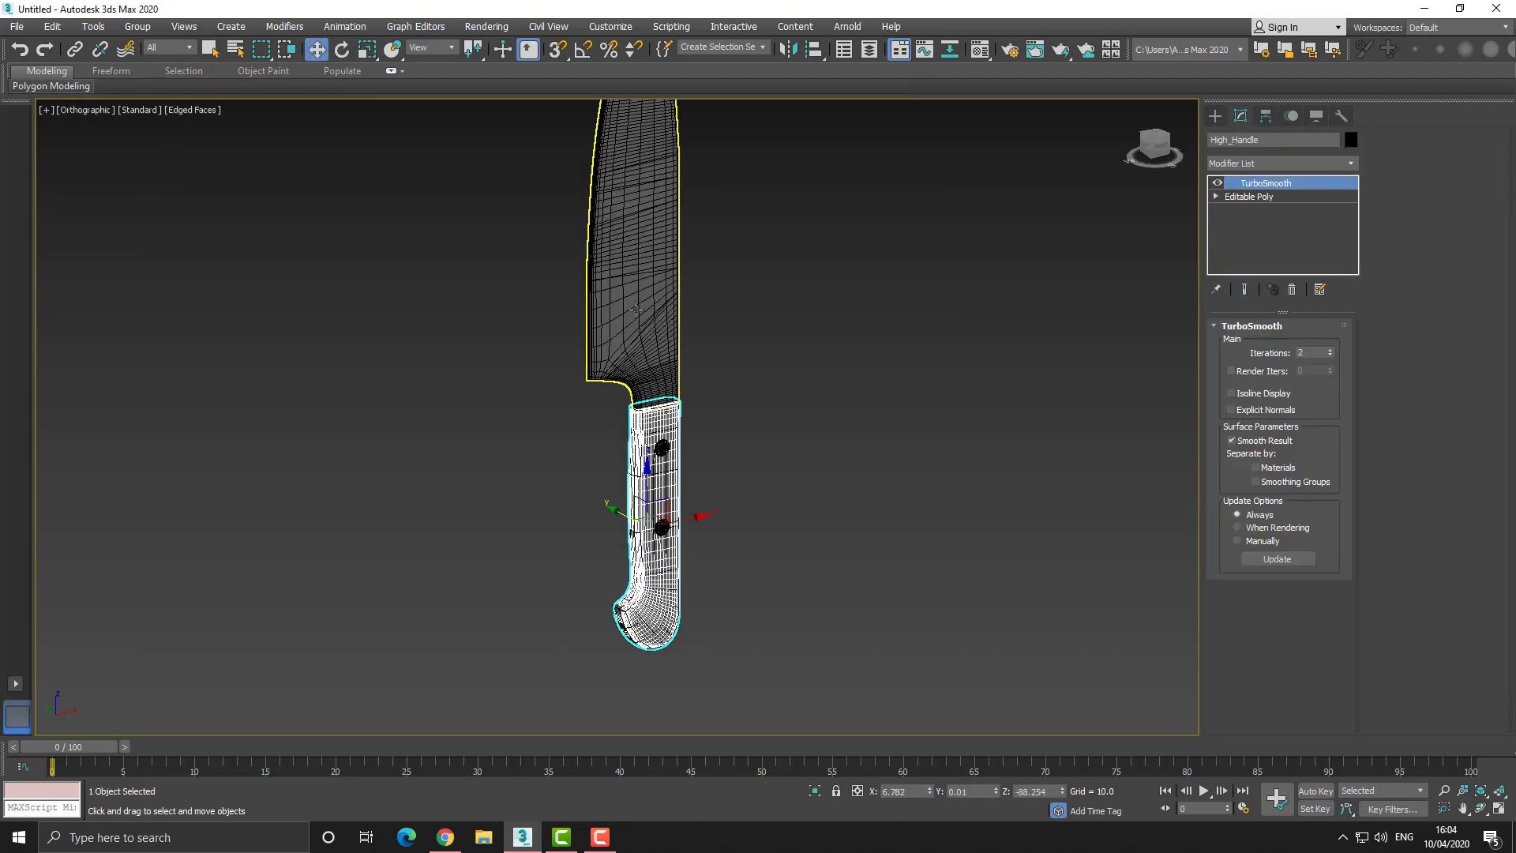
left_click(635, 312)
right_click(636, 315)
left_click(696, 257)
Add an Edit Poly modifier to High_Handle.
left_click(672, 419)
right_click(673, 419)
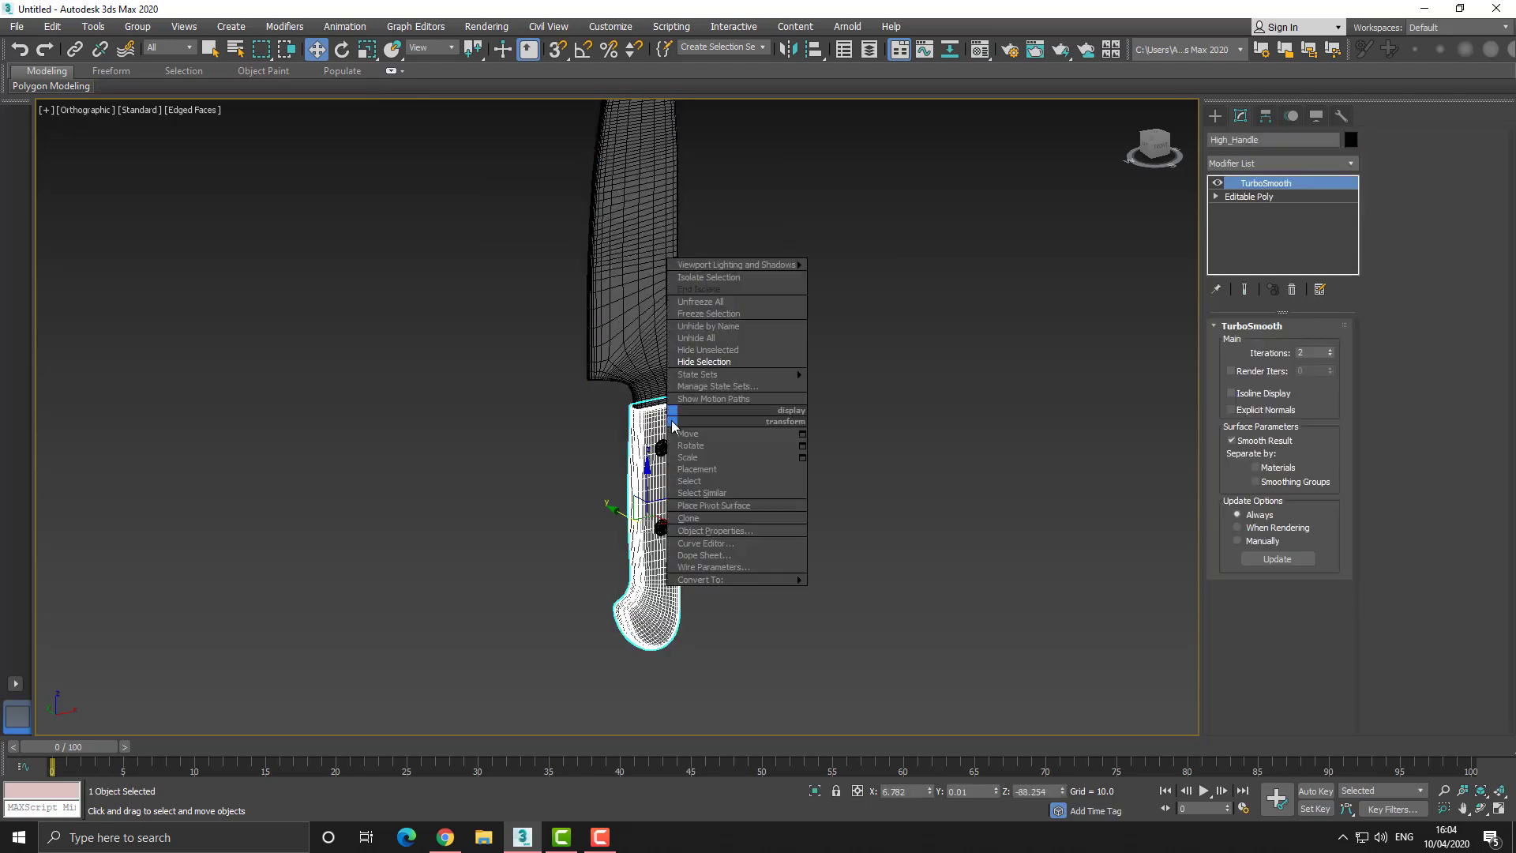
mouse_move(786, 580)
left_click(842, 594)
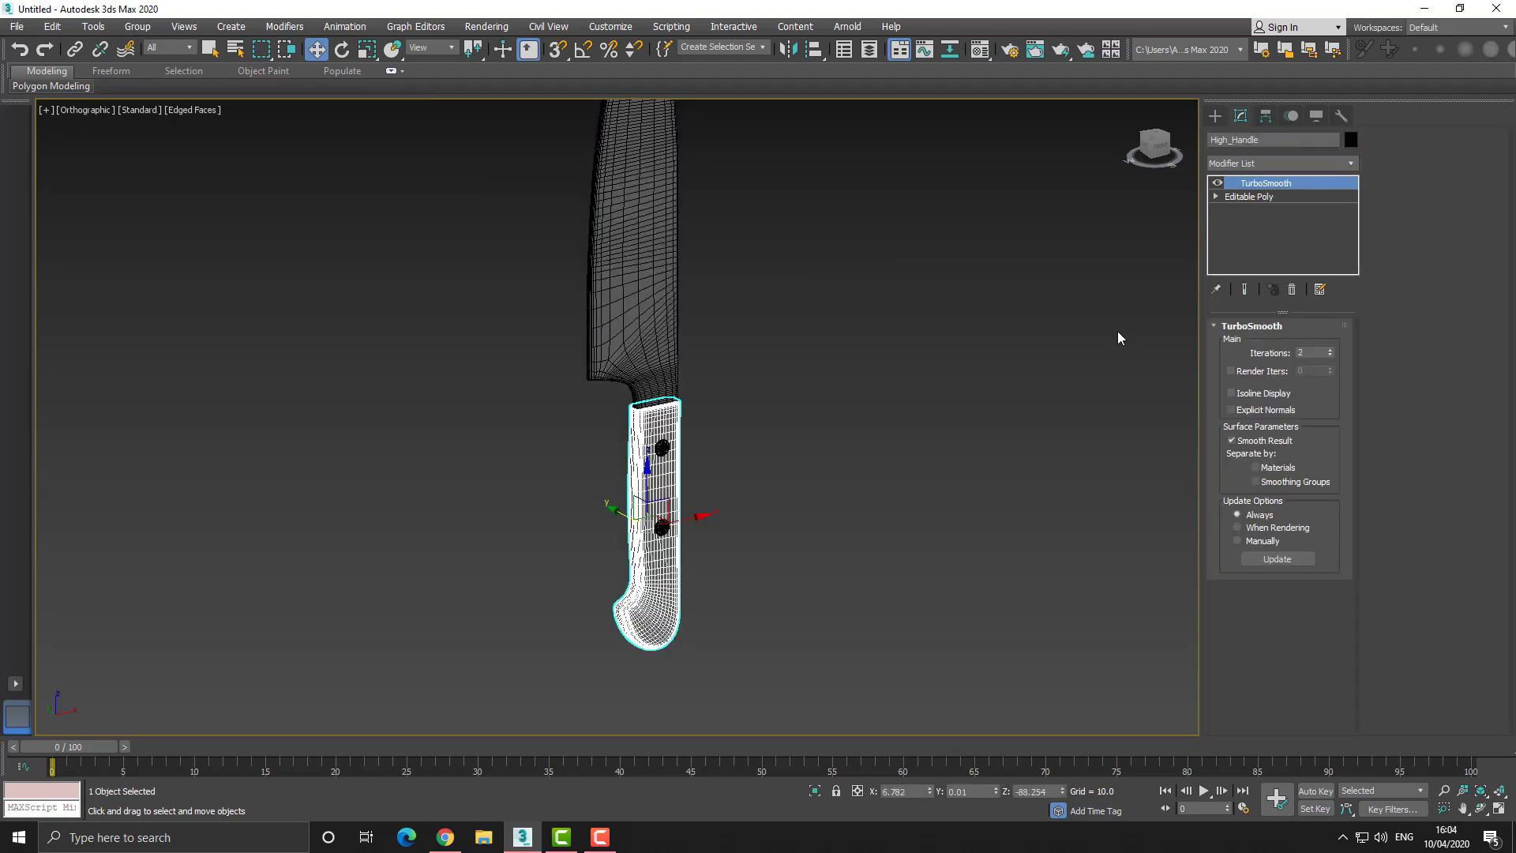
left_click(1258, 163)
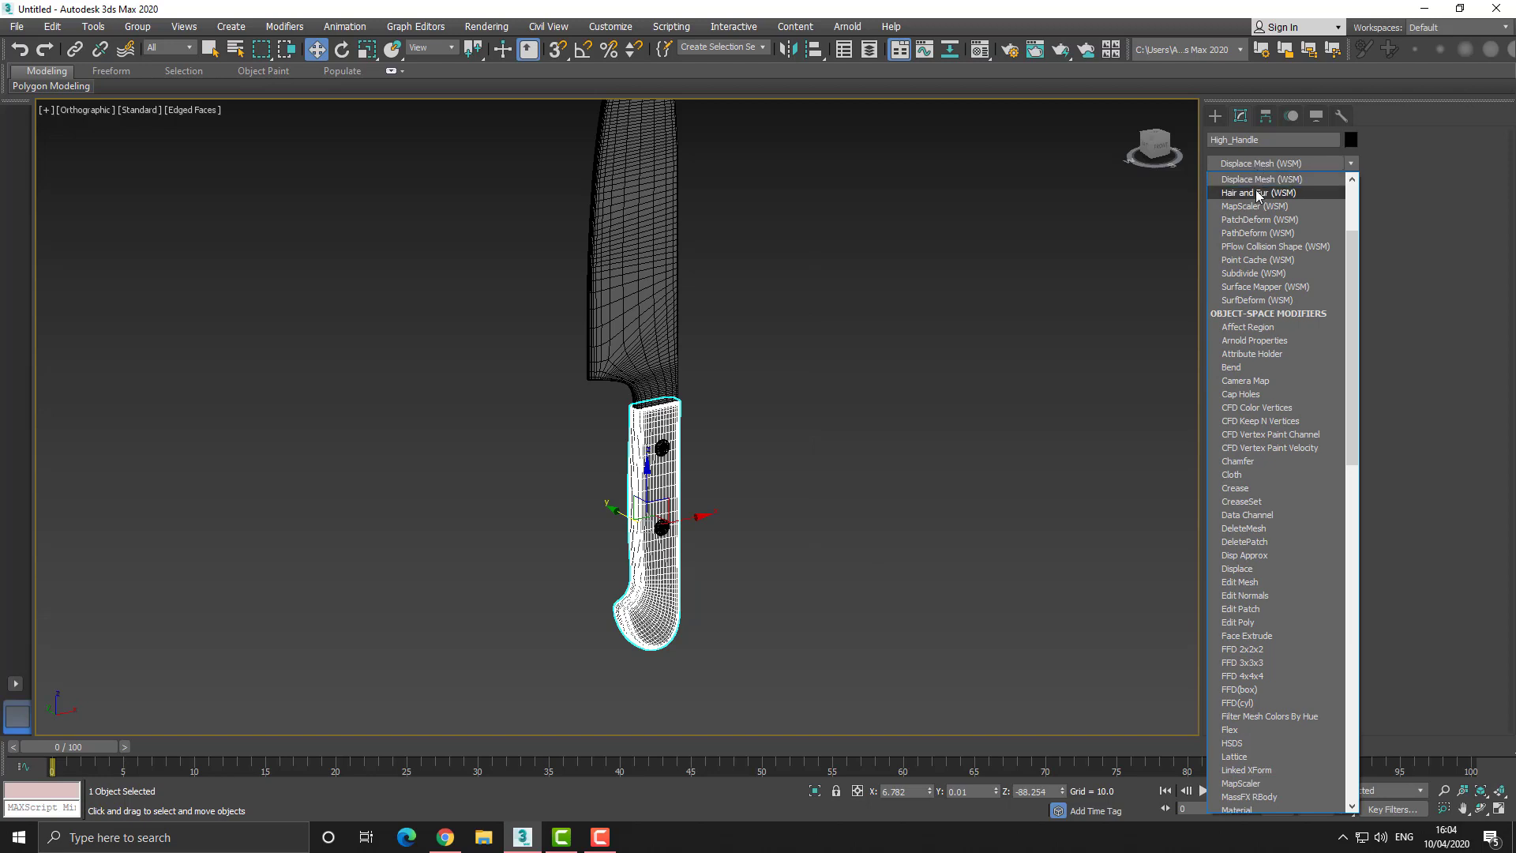
key("e")
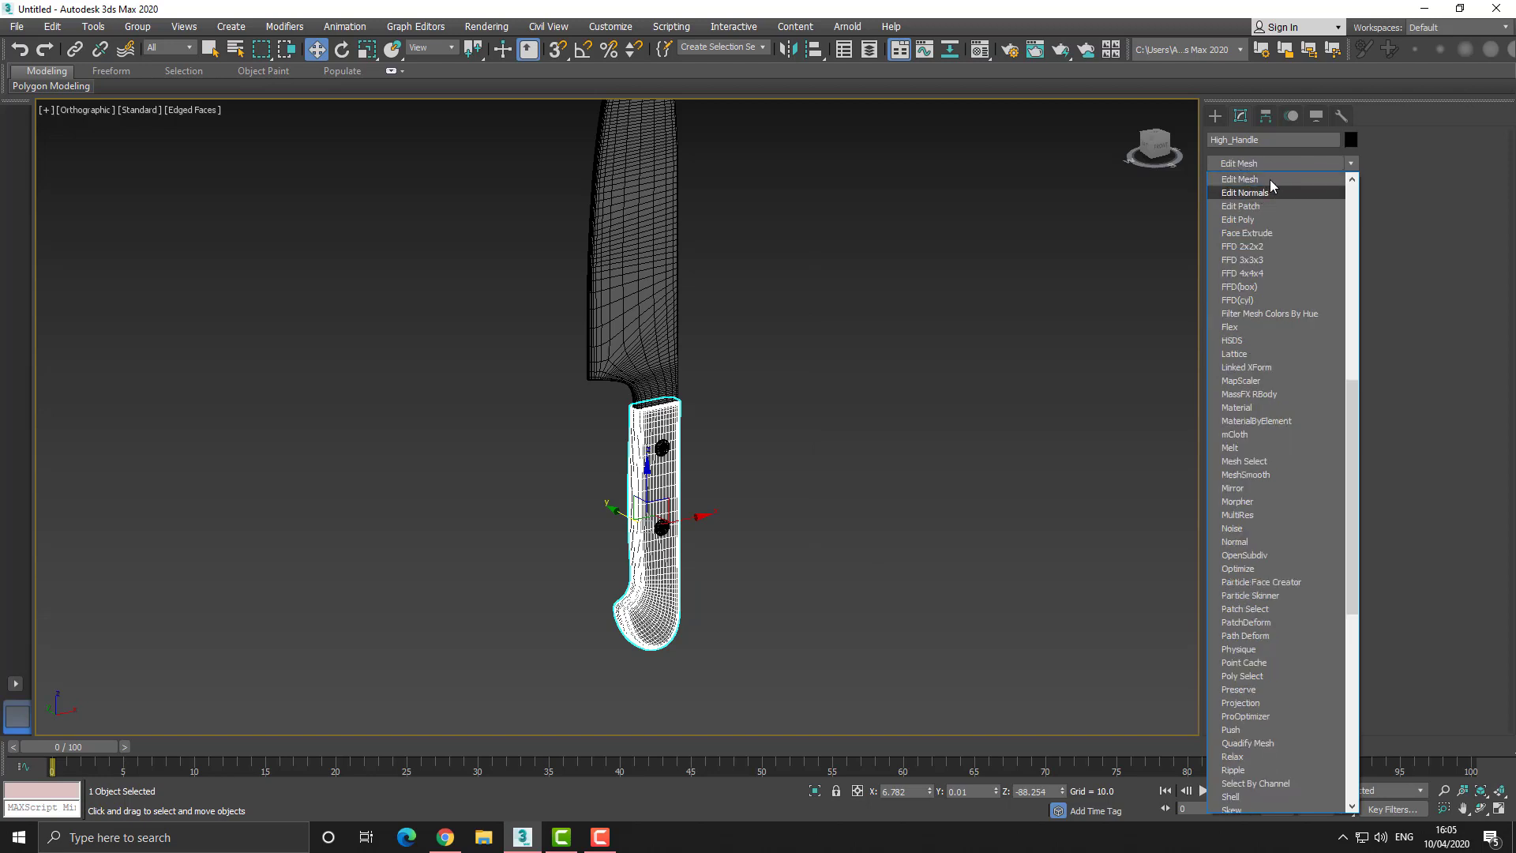
left_click(1247, 220)
Attach High_Blade and HighScrews to High_Handle from the Attach List.
left_click(1424, 254)
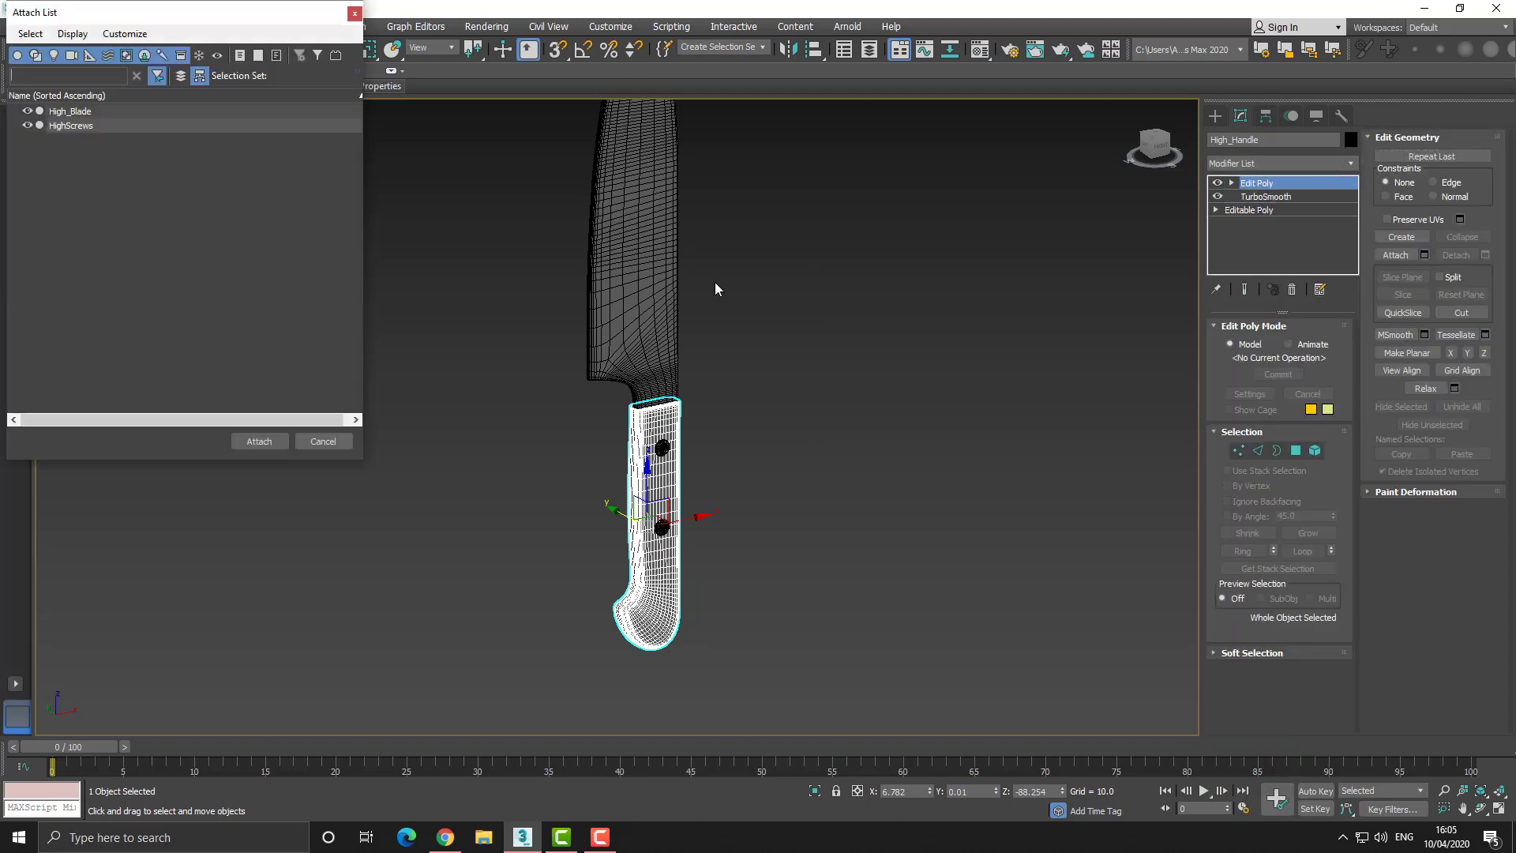
left_click(122, 112)
left_click(114, 127, "ctrl")
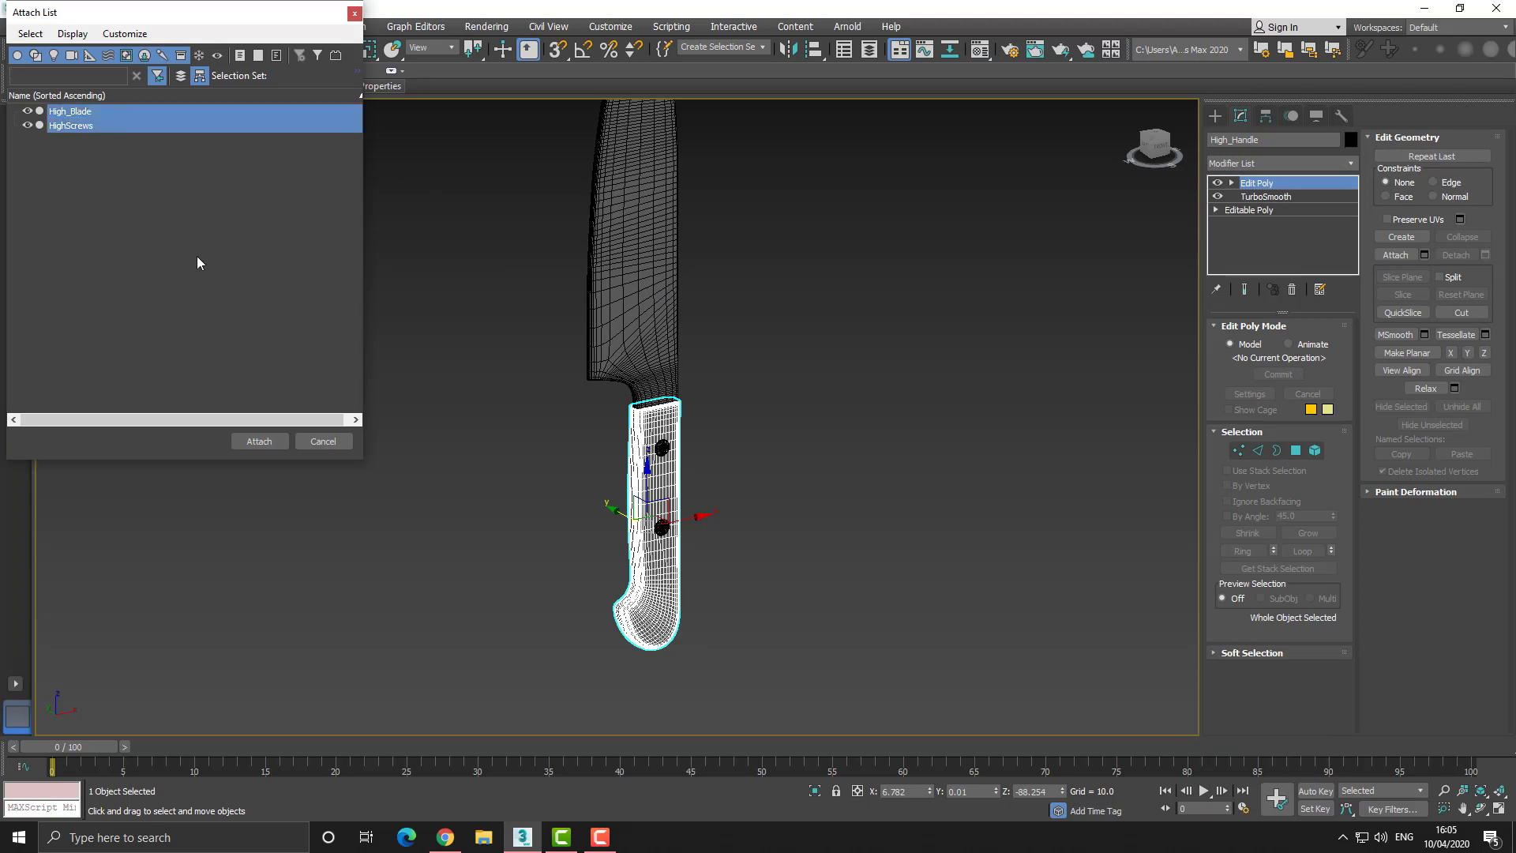
left_click(259, 440)
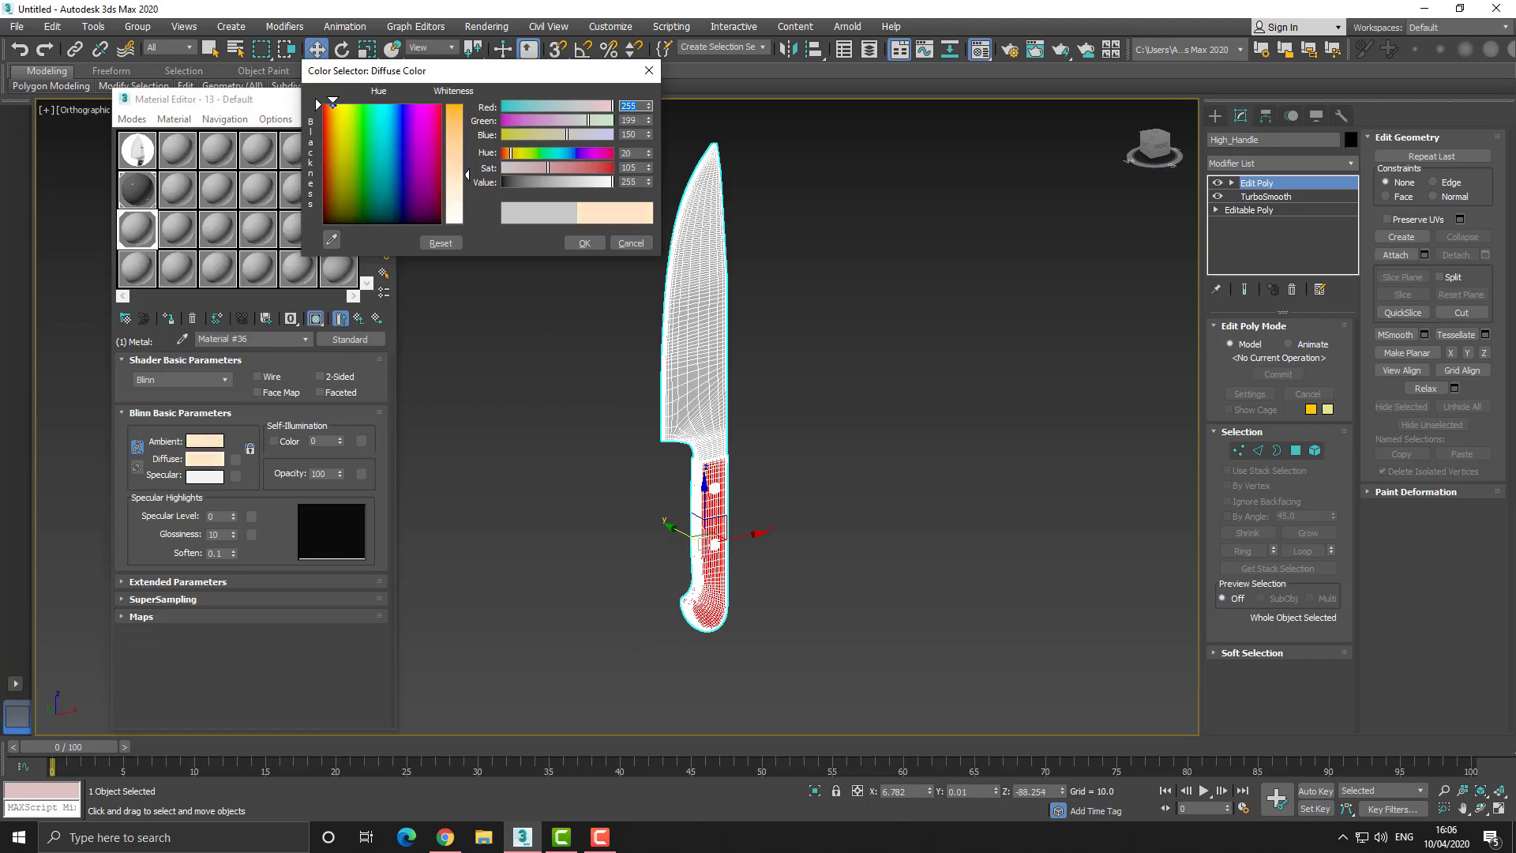
Give the knife material a yellow diffuse colour and Self-Illumination of 100.
left_click_drag(464, 166, 467, 118)
left_click(584, 242)
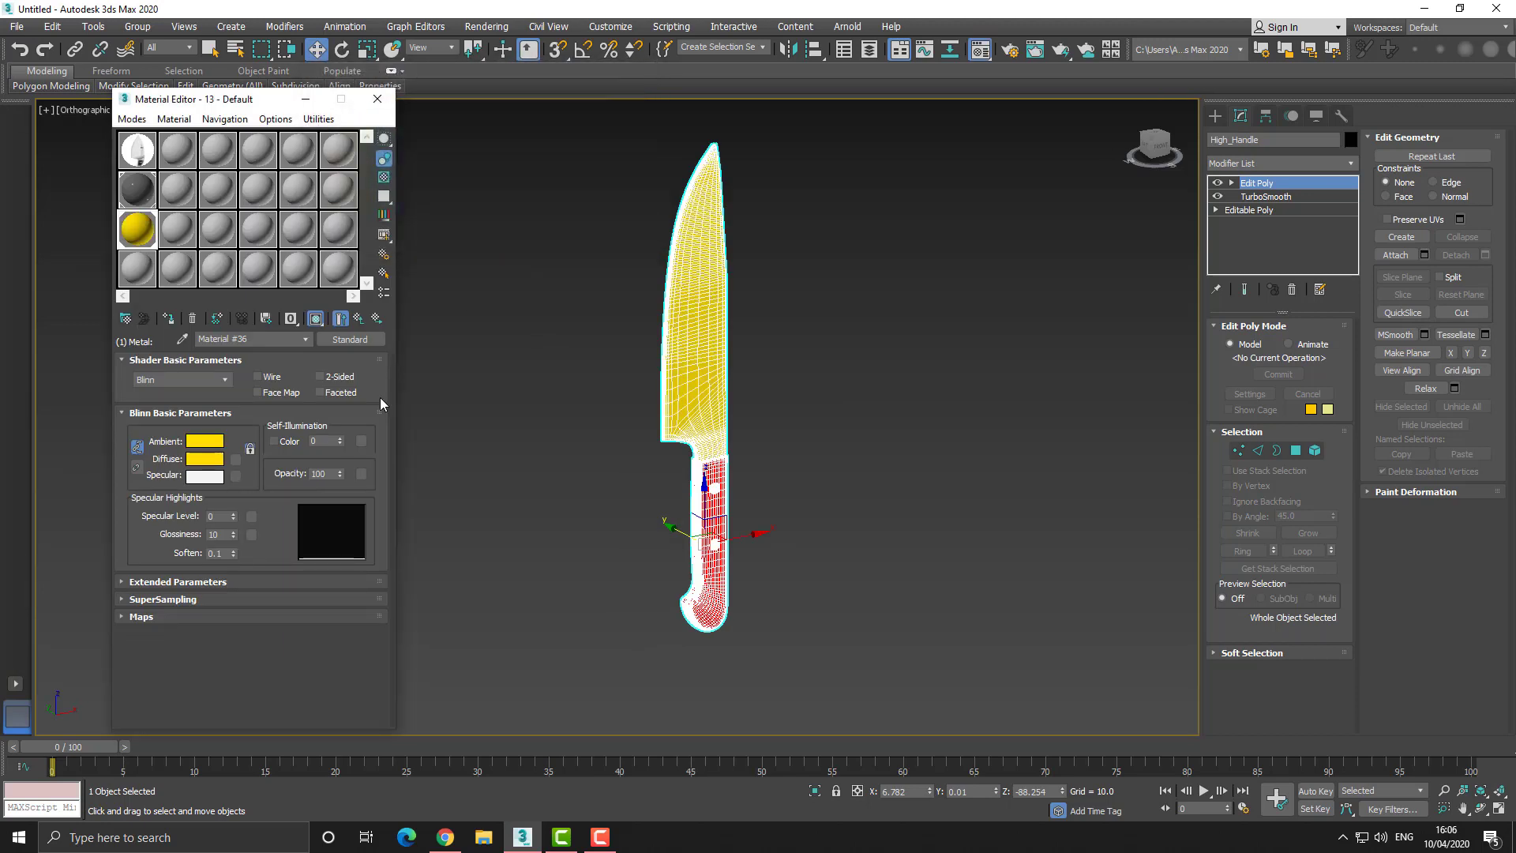
left_click_drag(343, 424, 369, 297)
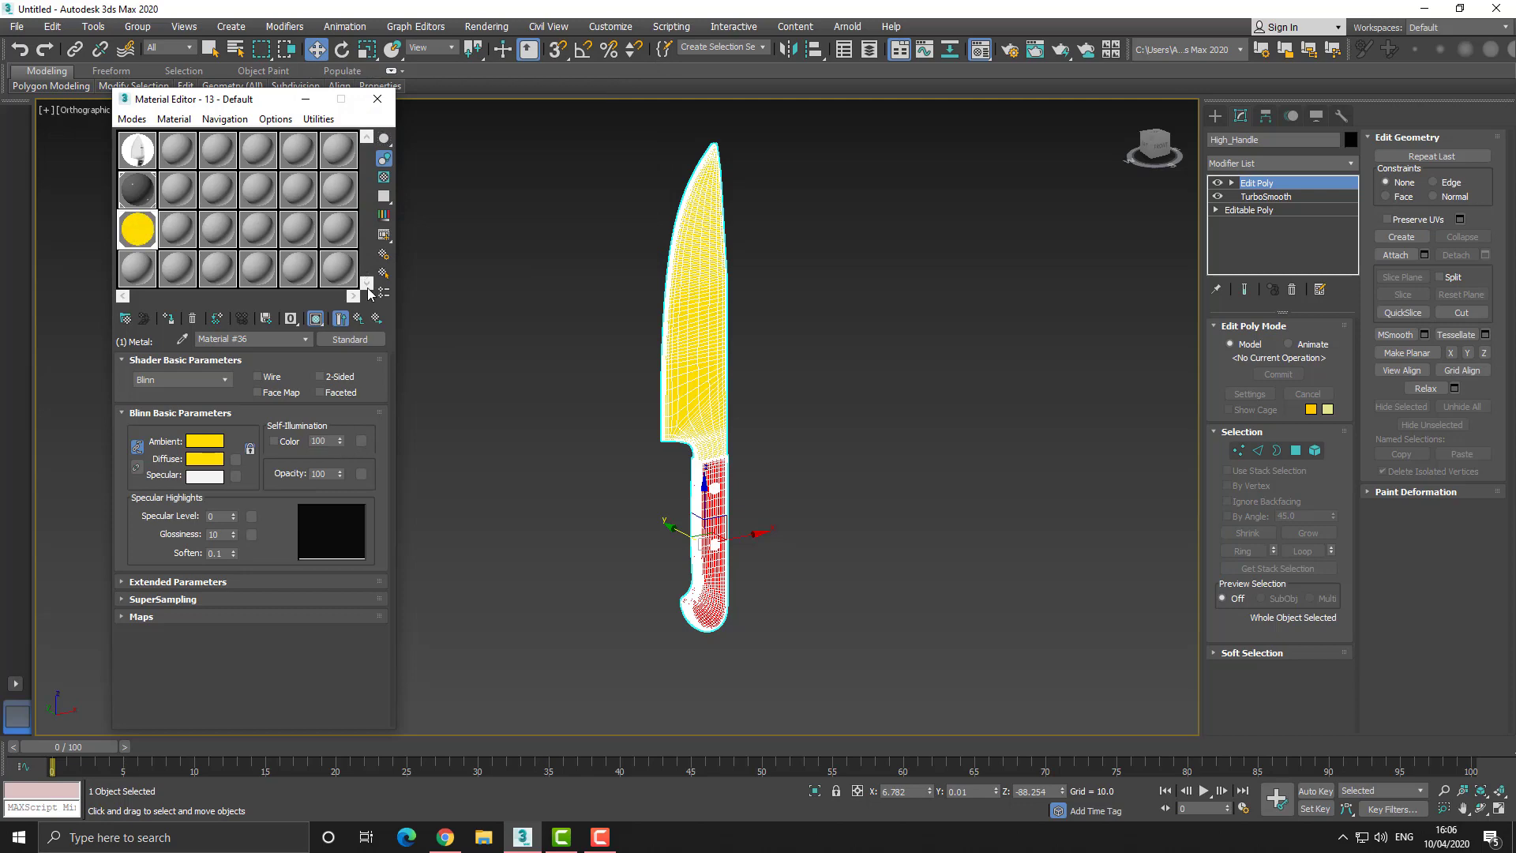
left_click(377, 99)
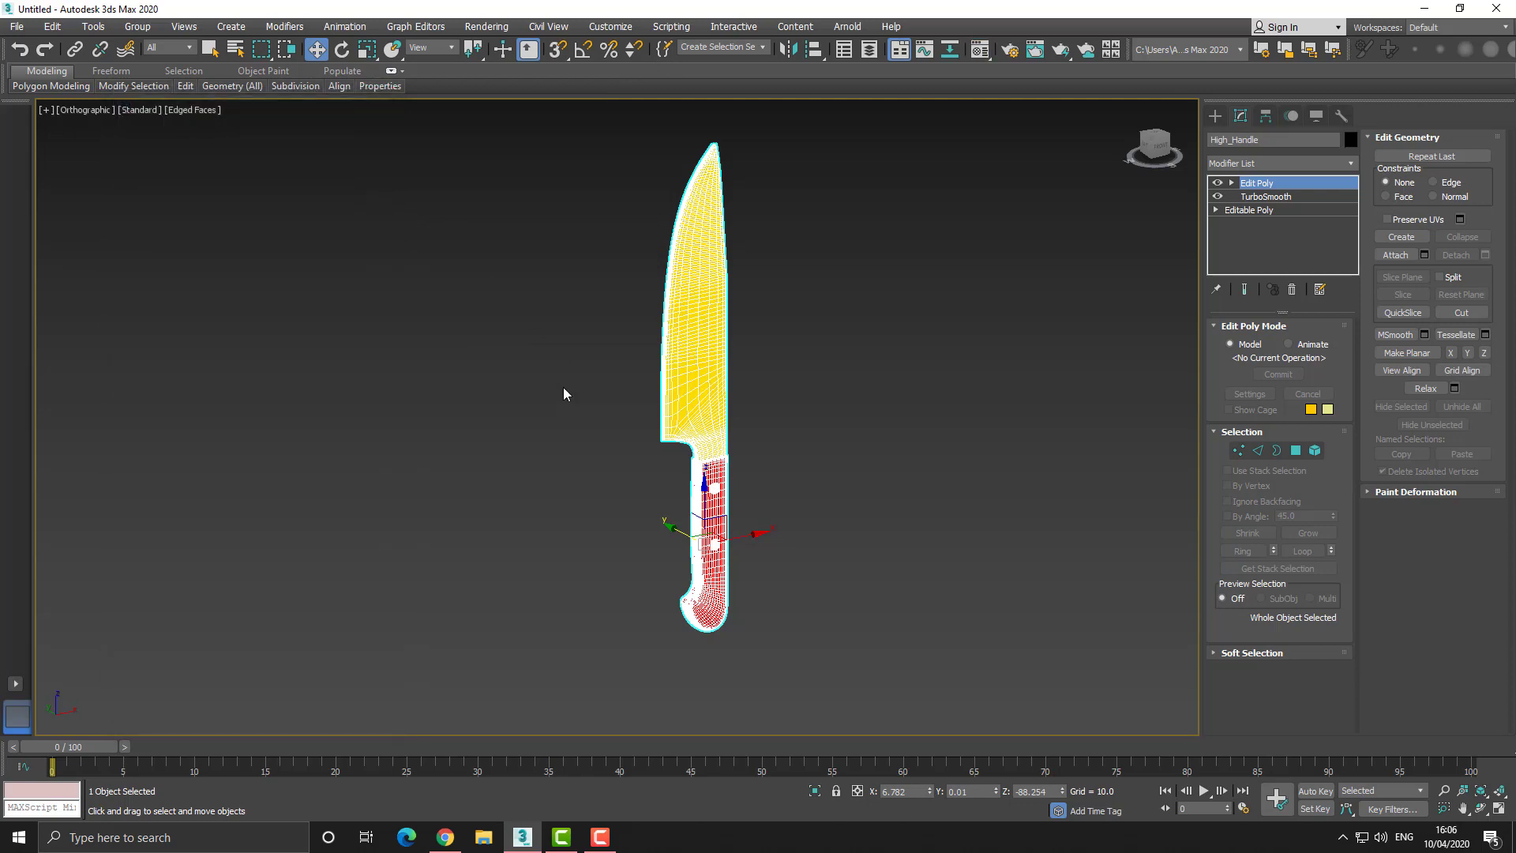
Bake a 2048×2048 NormalsMap from High_Handle onto Low_Handle001 with Render To Texture.
left_click(524, 378)
scroll(474, 339, "up", 5)
key("F4")
scroll(465, 347, "down", 3)
right_click(433, 309)
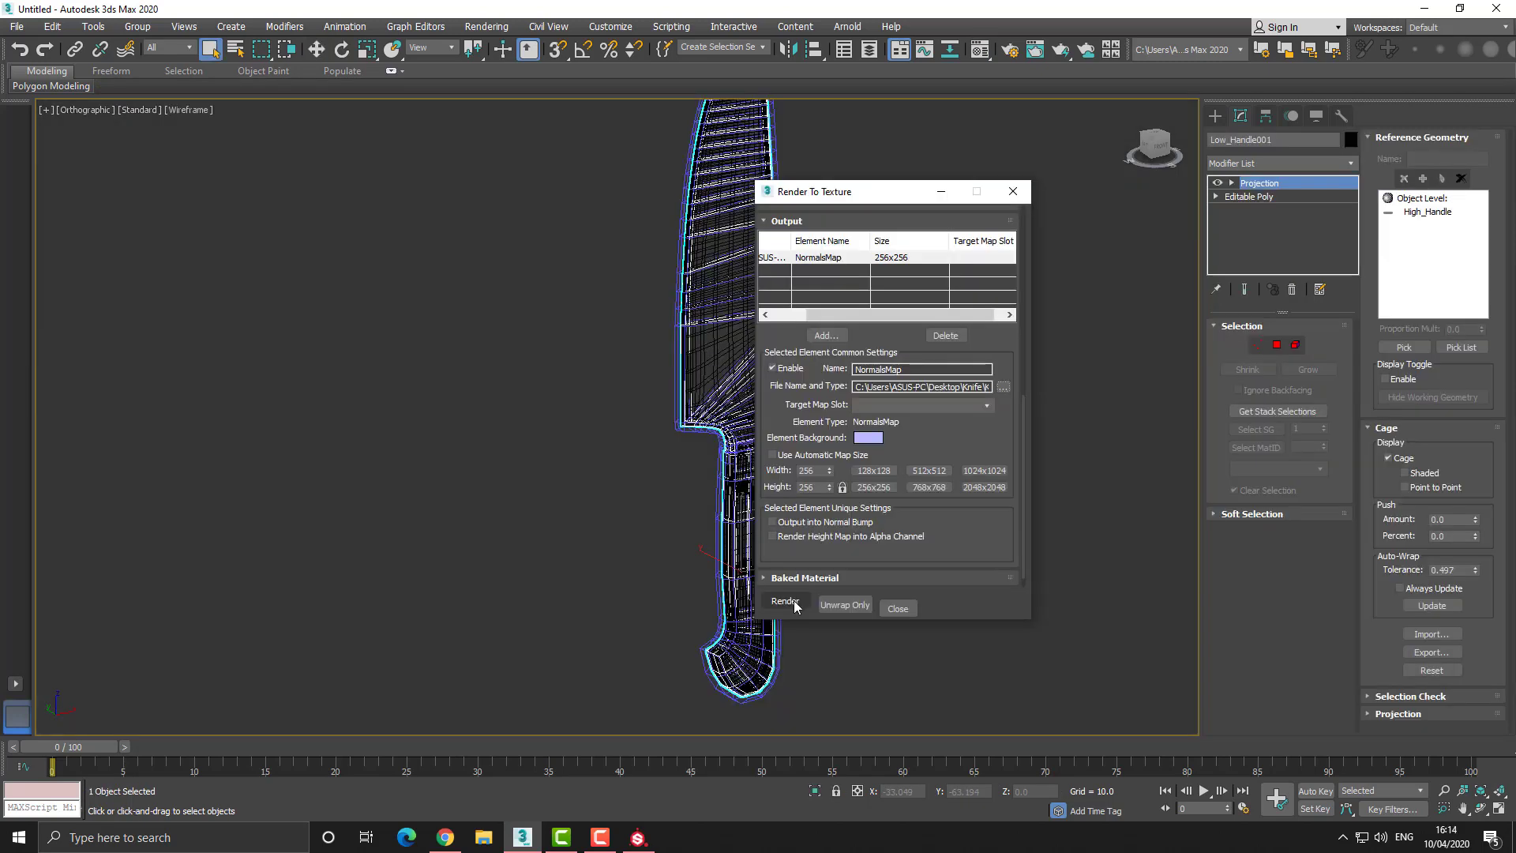
left_click(984, 487)
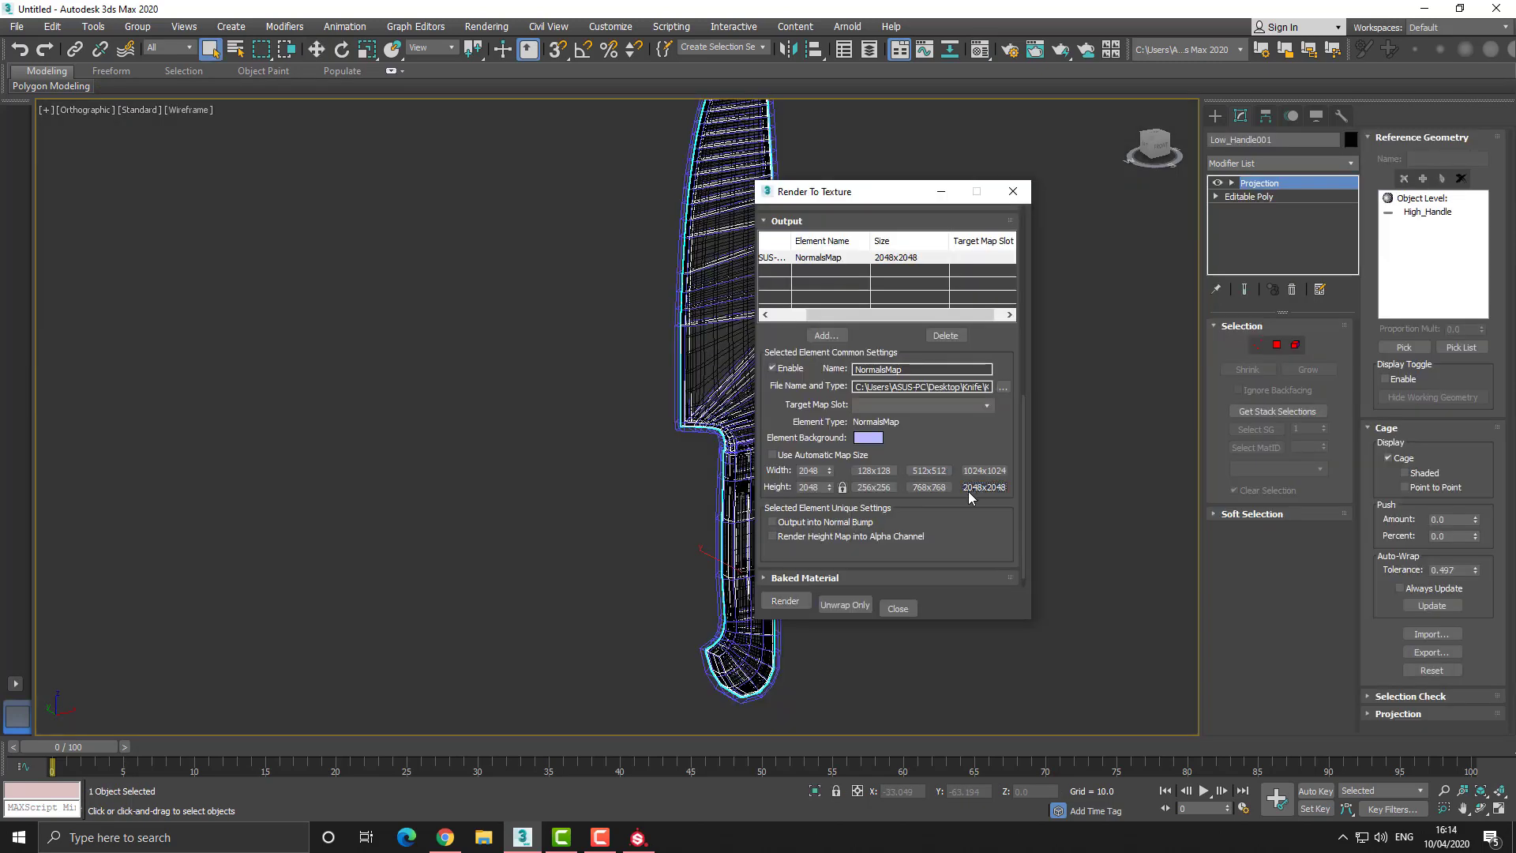
left_click(799, 599)
left_click(689, 529)
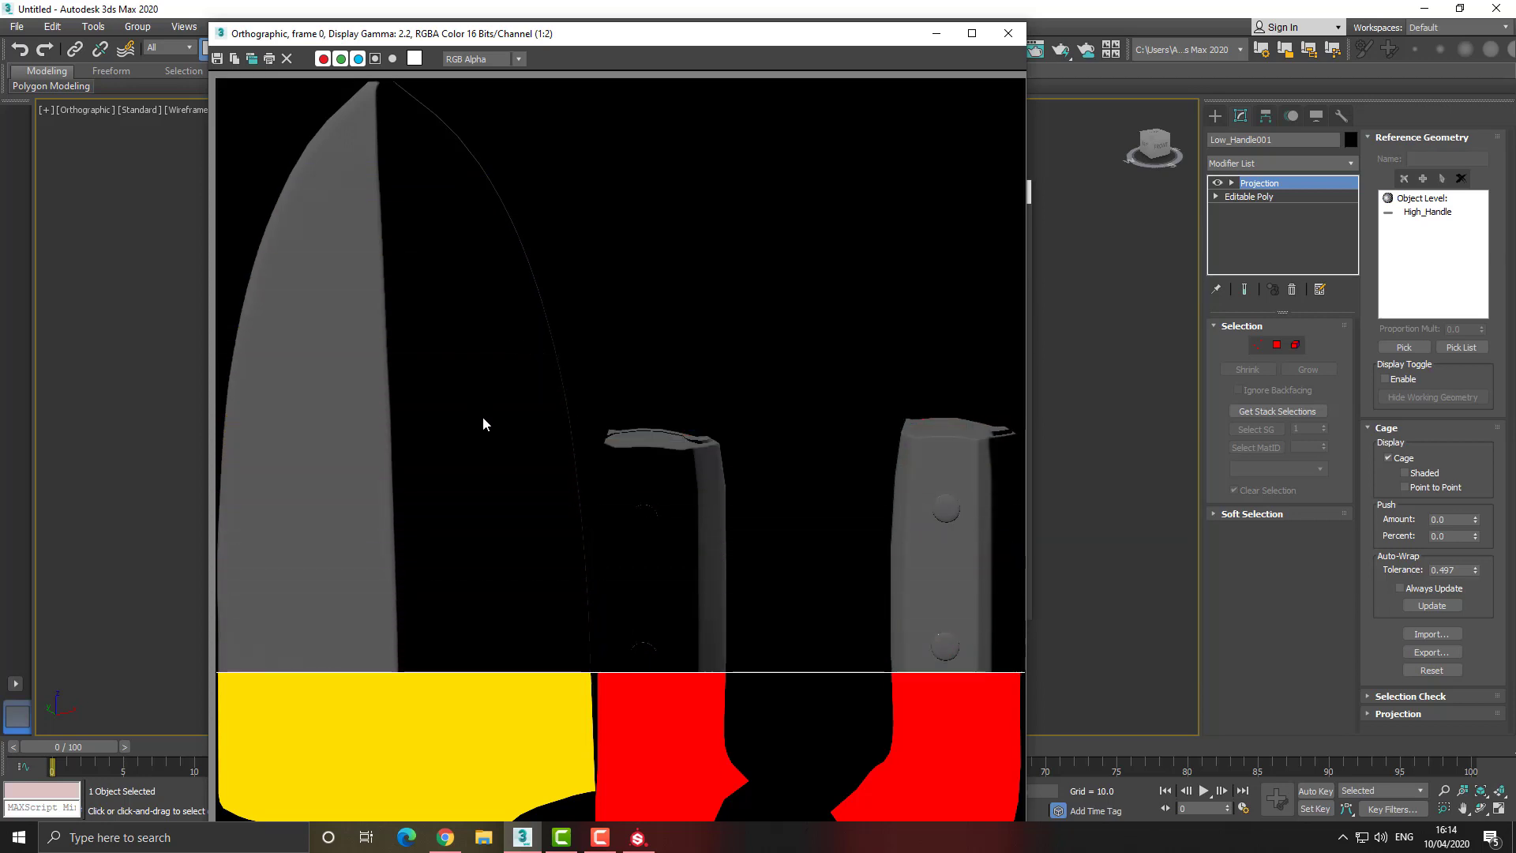
left_click(1008, 33)
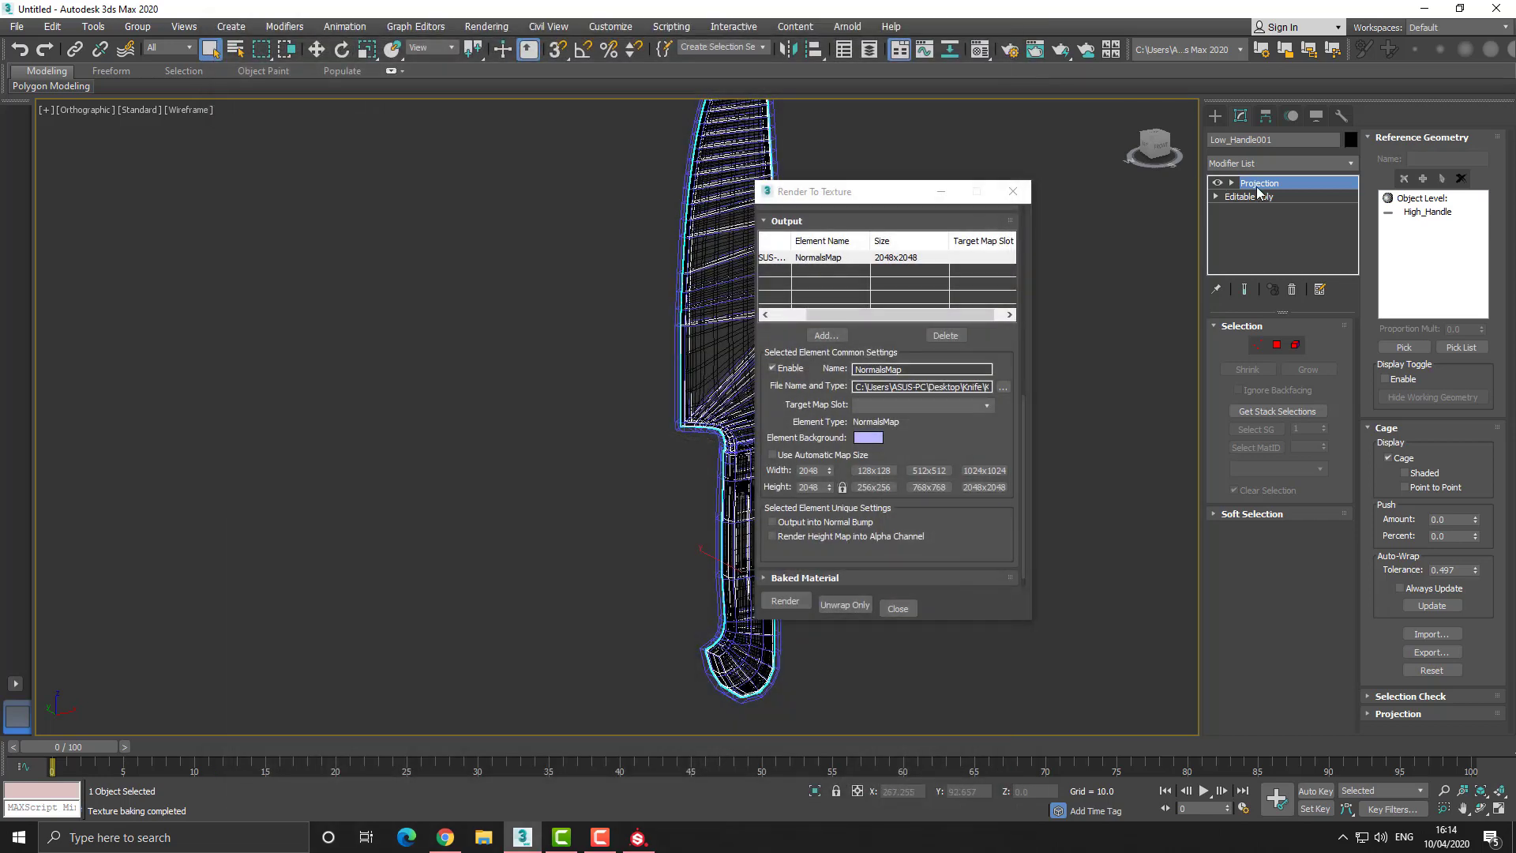
In Substance Painter, create a new 2048 project from Knife_Low.fbx.
left_click(1013, 191)
left_click(638, 837)
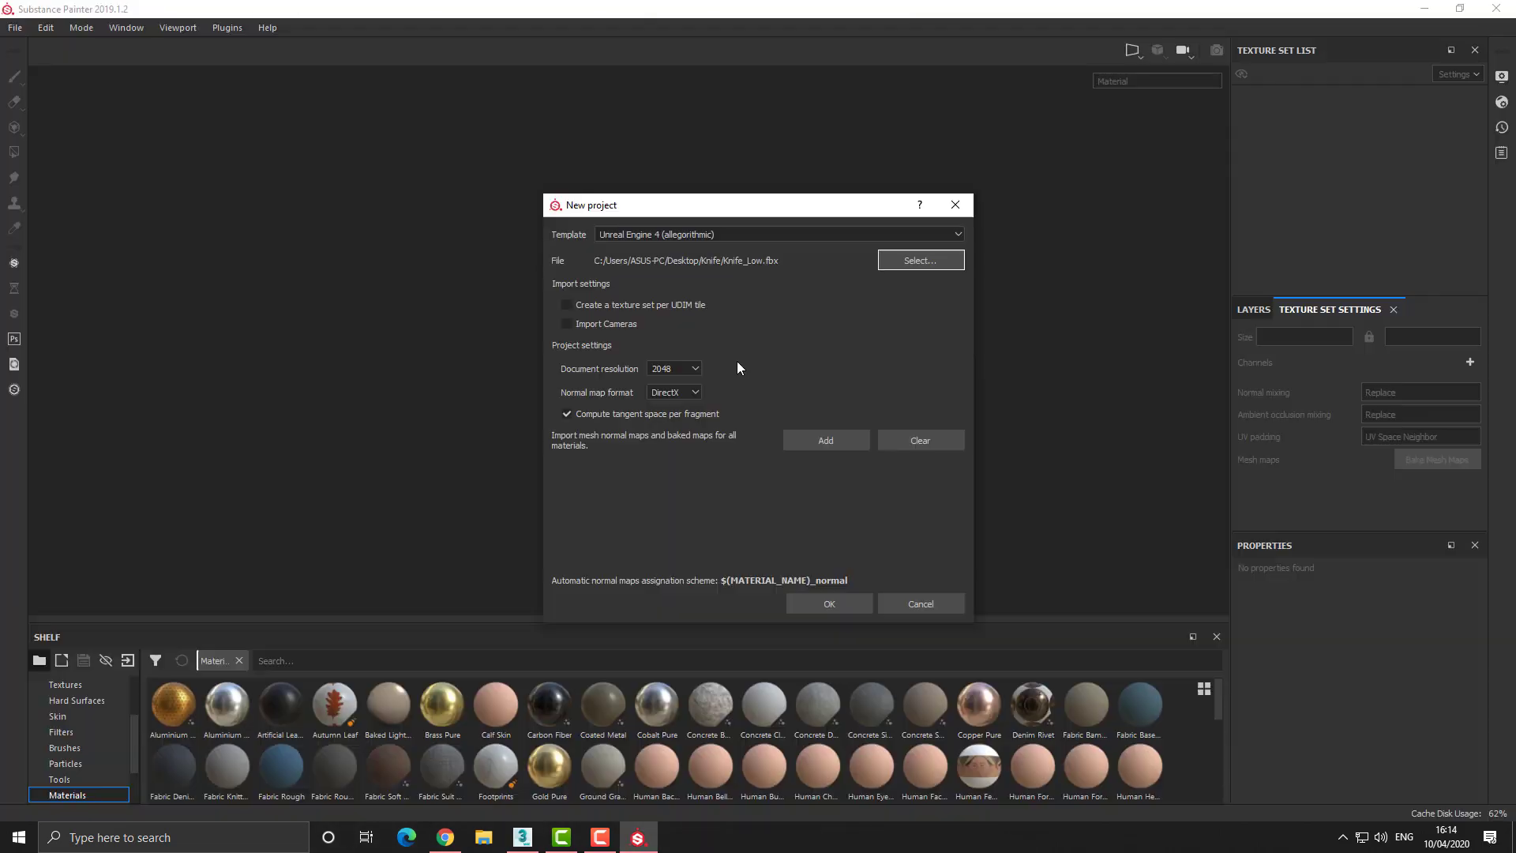
left_click(831, 604)
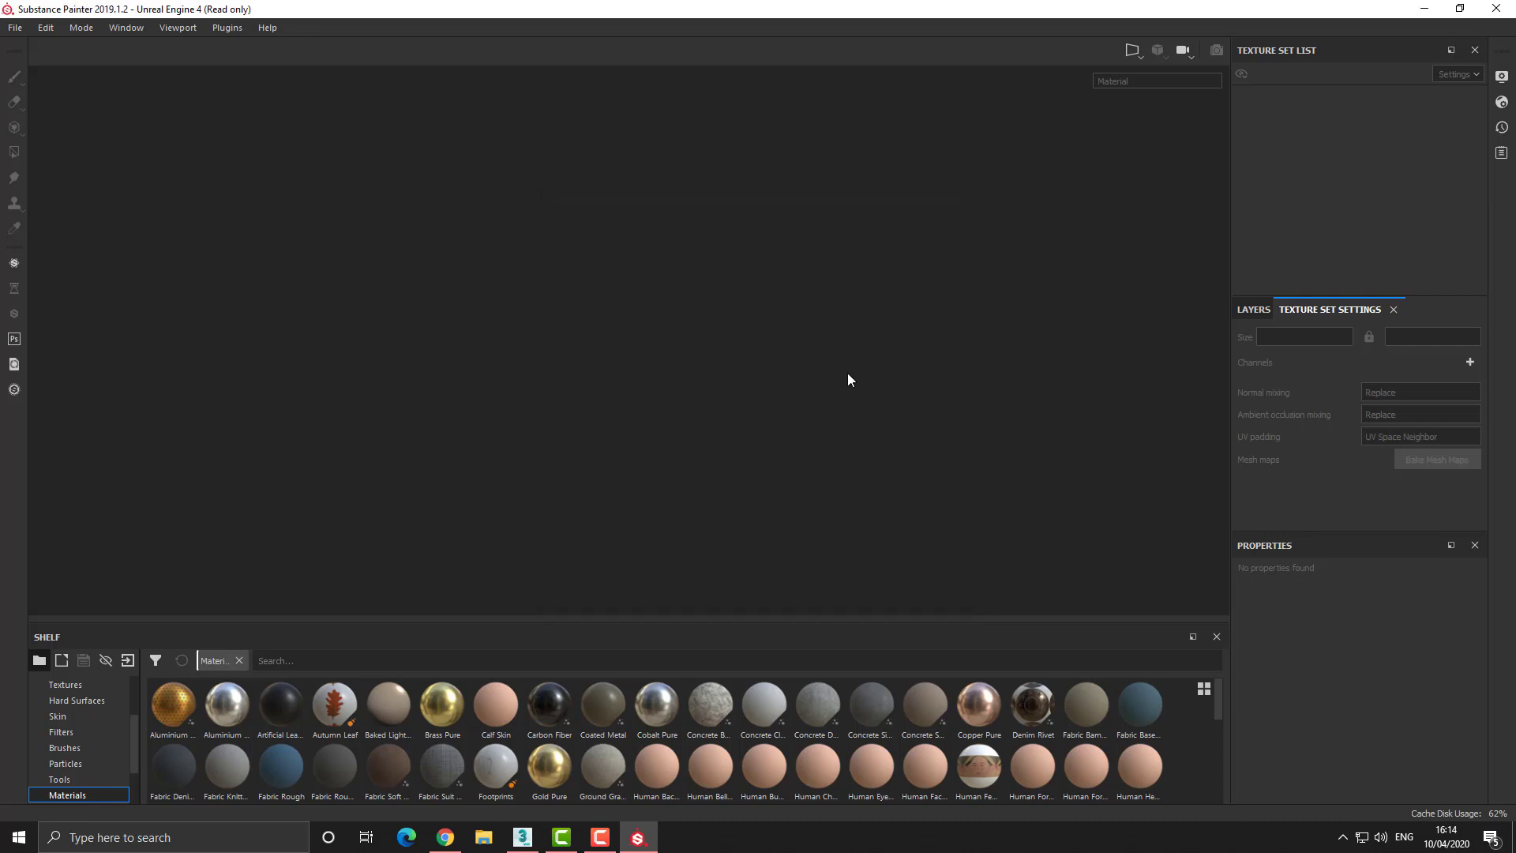
Import Knife_Normal.png as a texture into the current session.
left_click(65, 684)
left_click(15, 27)
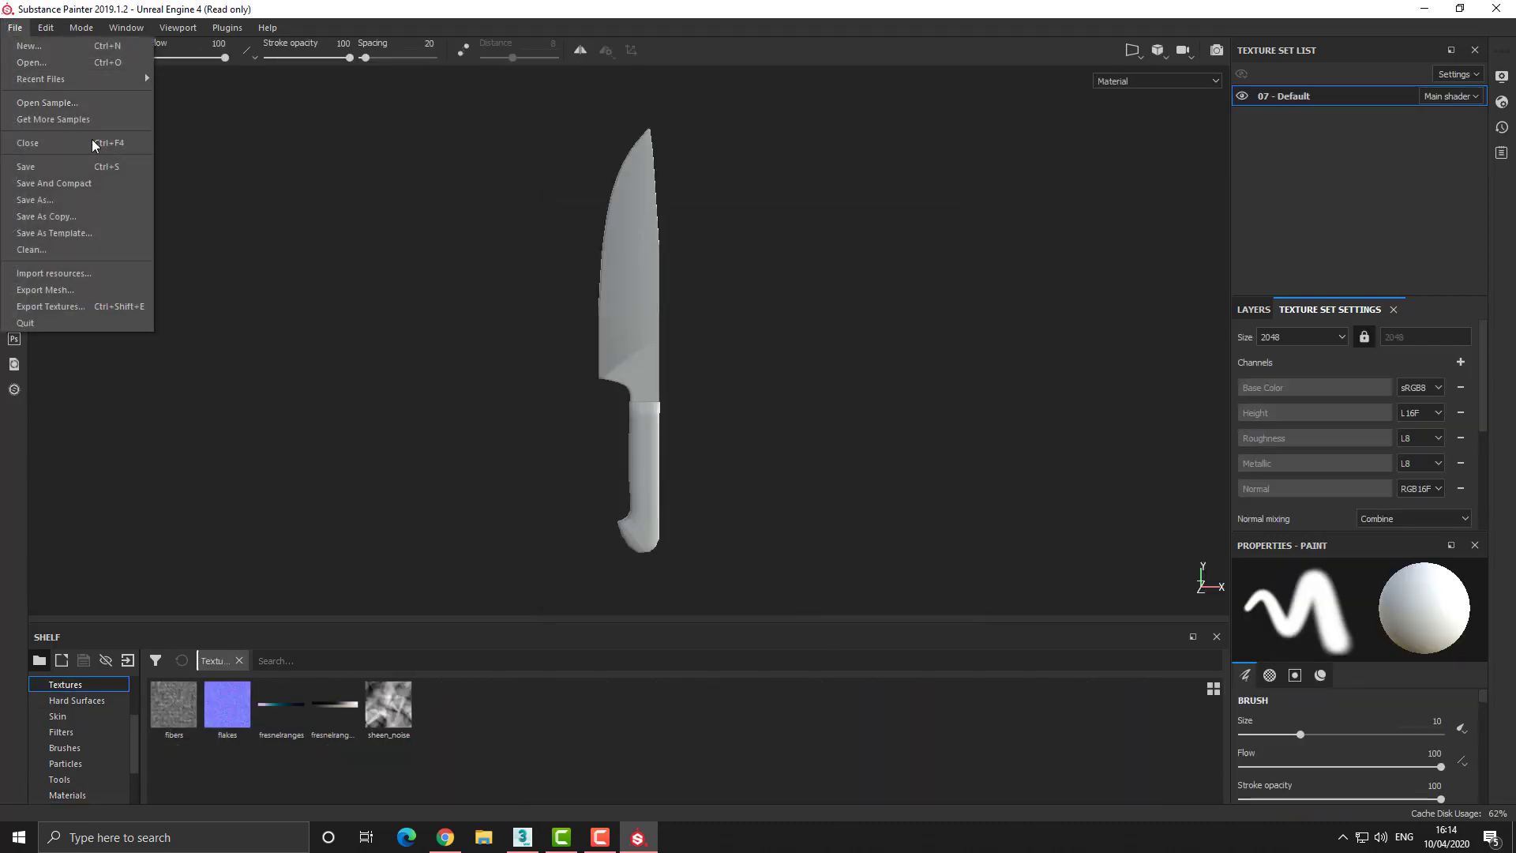
left_click(83, 275)
left_click(844, 206)
left_click(959, 252)
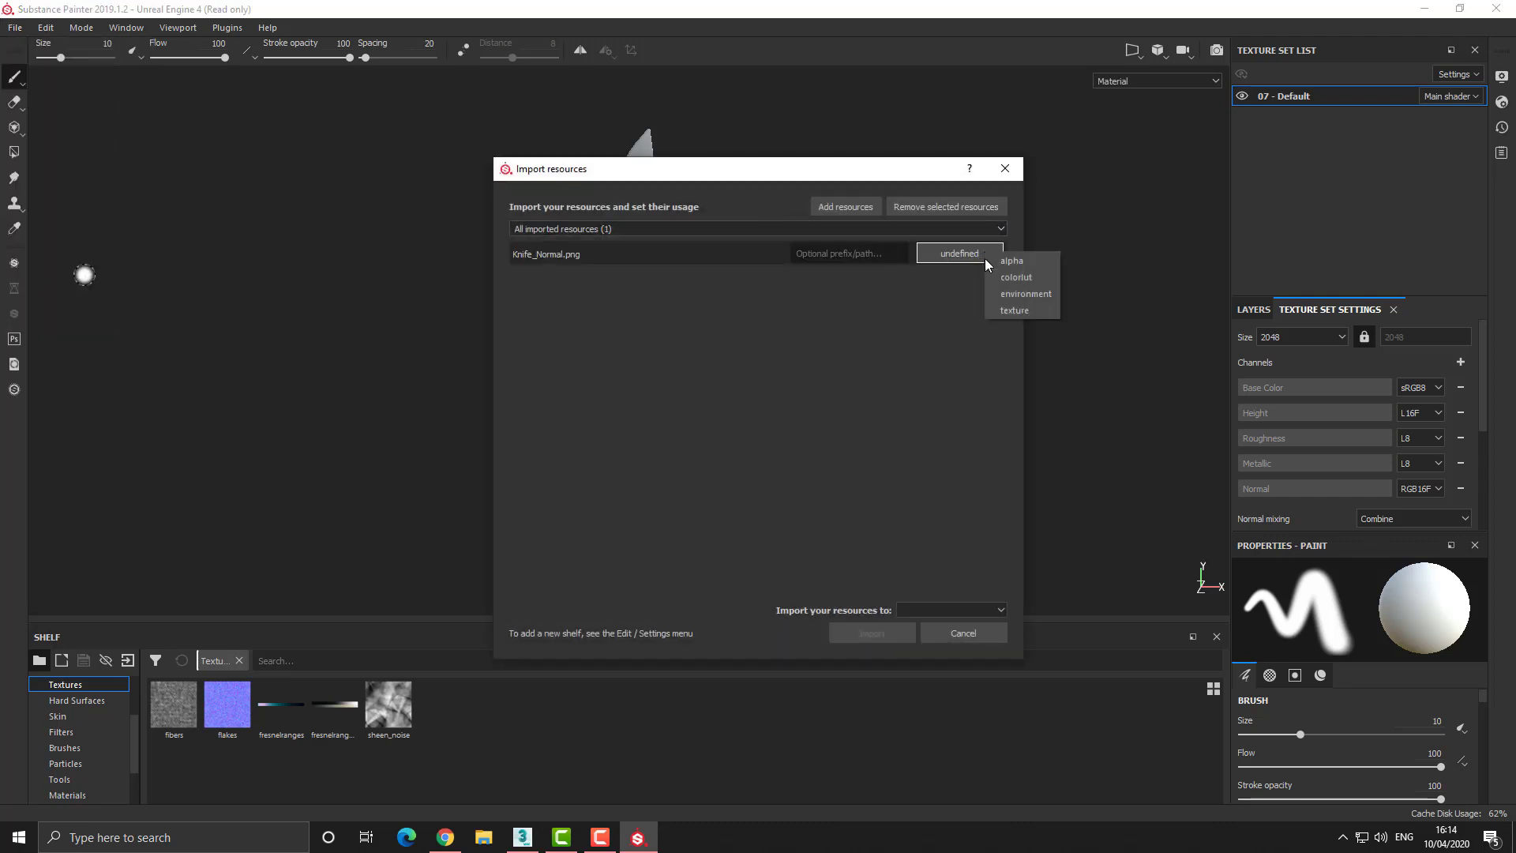
left_click(1013, 311)
left_click(947, 612)
left_click(947, 630)
left_click(873, 634)
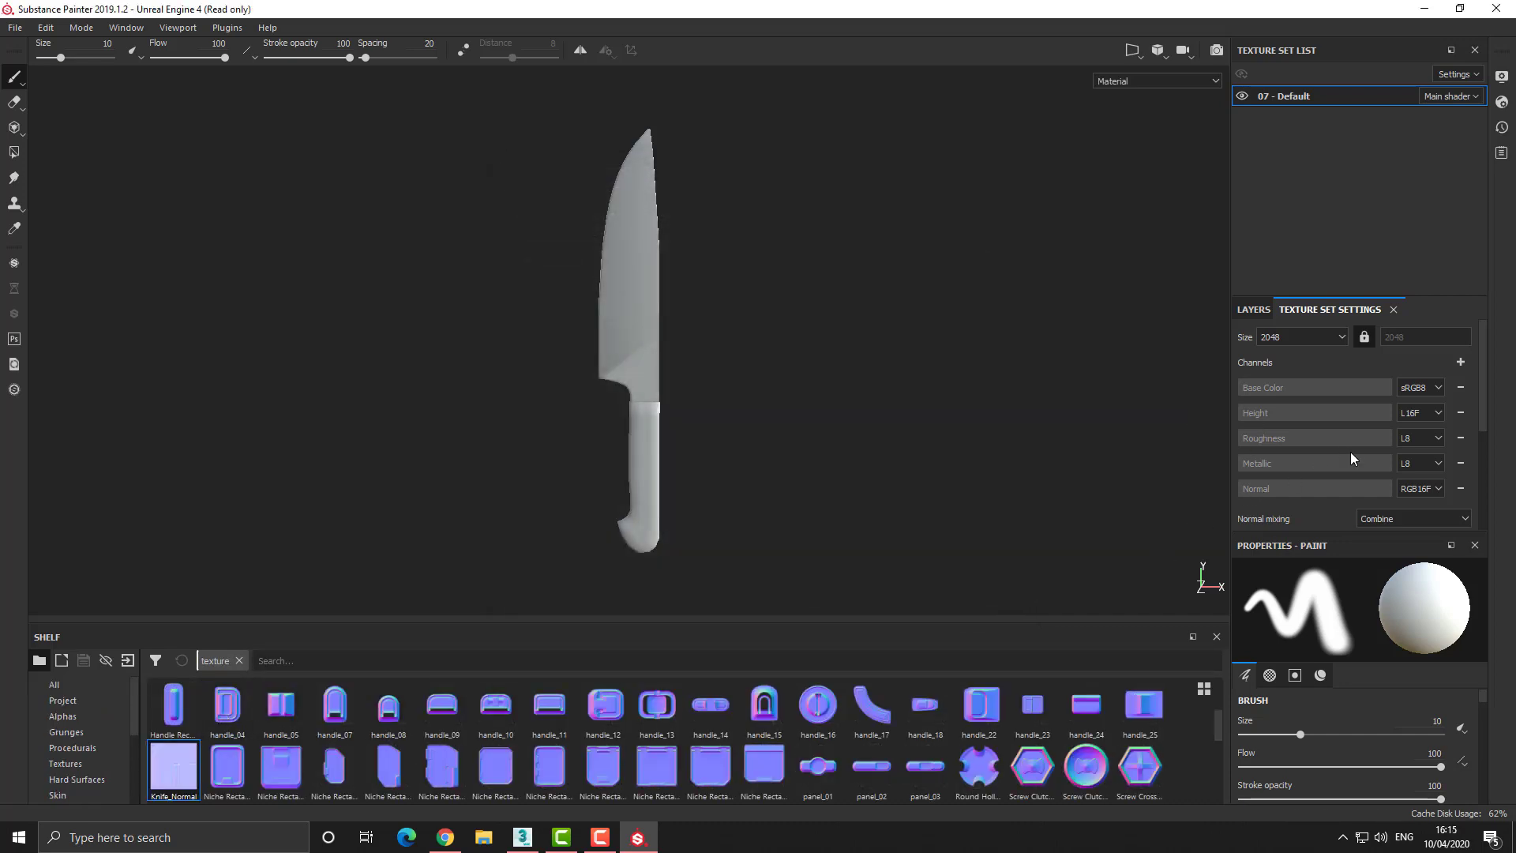
Assign Knife_Normal as the normal mesh map in Texture Set Settings.
scroll(1349, 442, "down", 3)
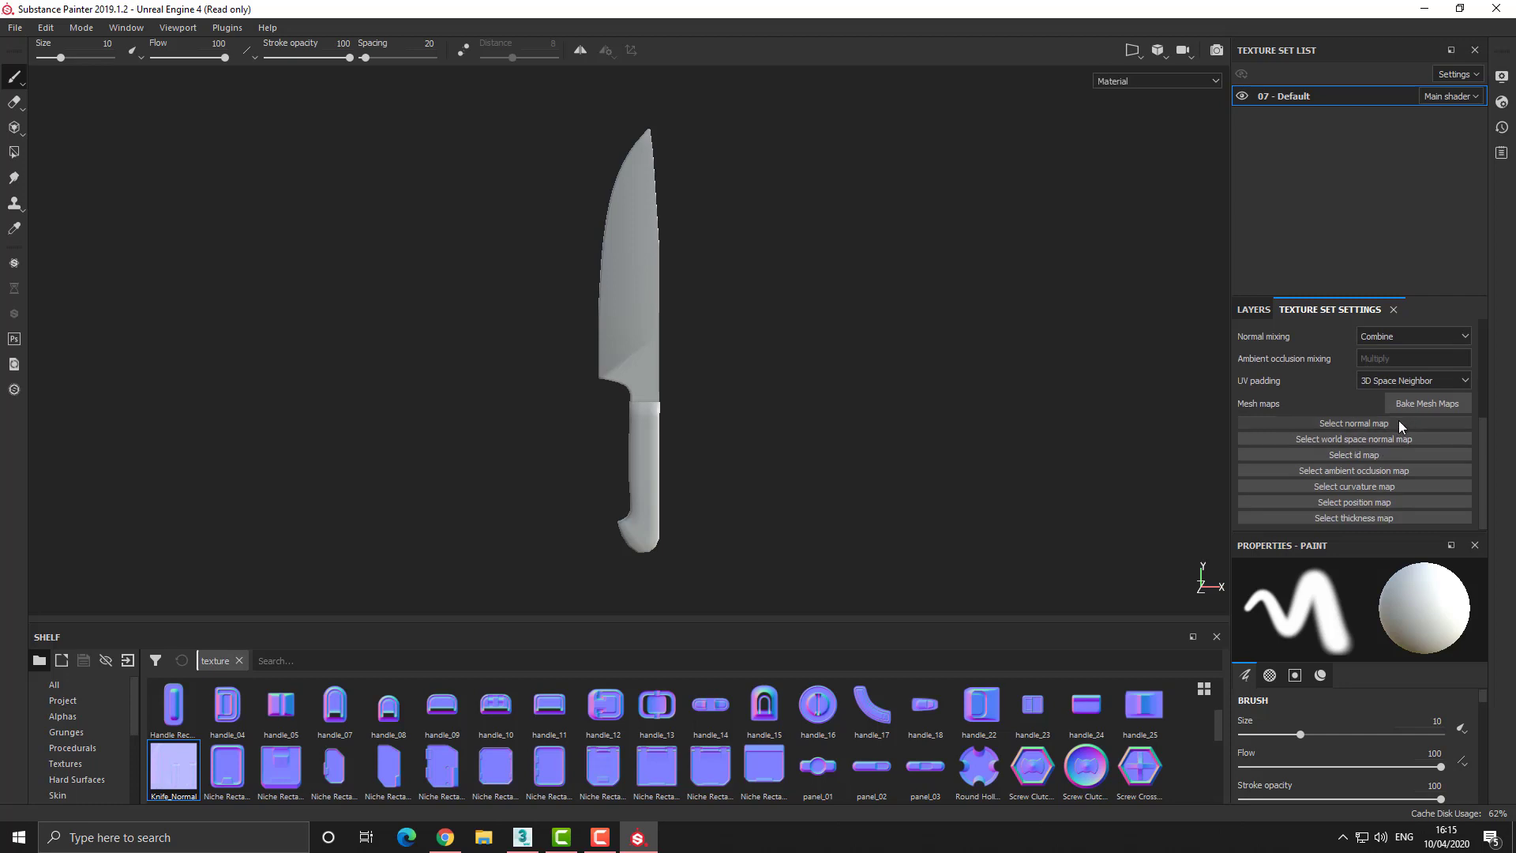
left_click(1398, 422)
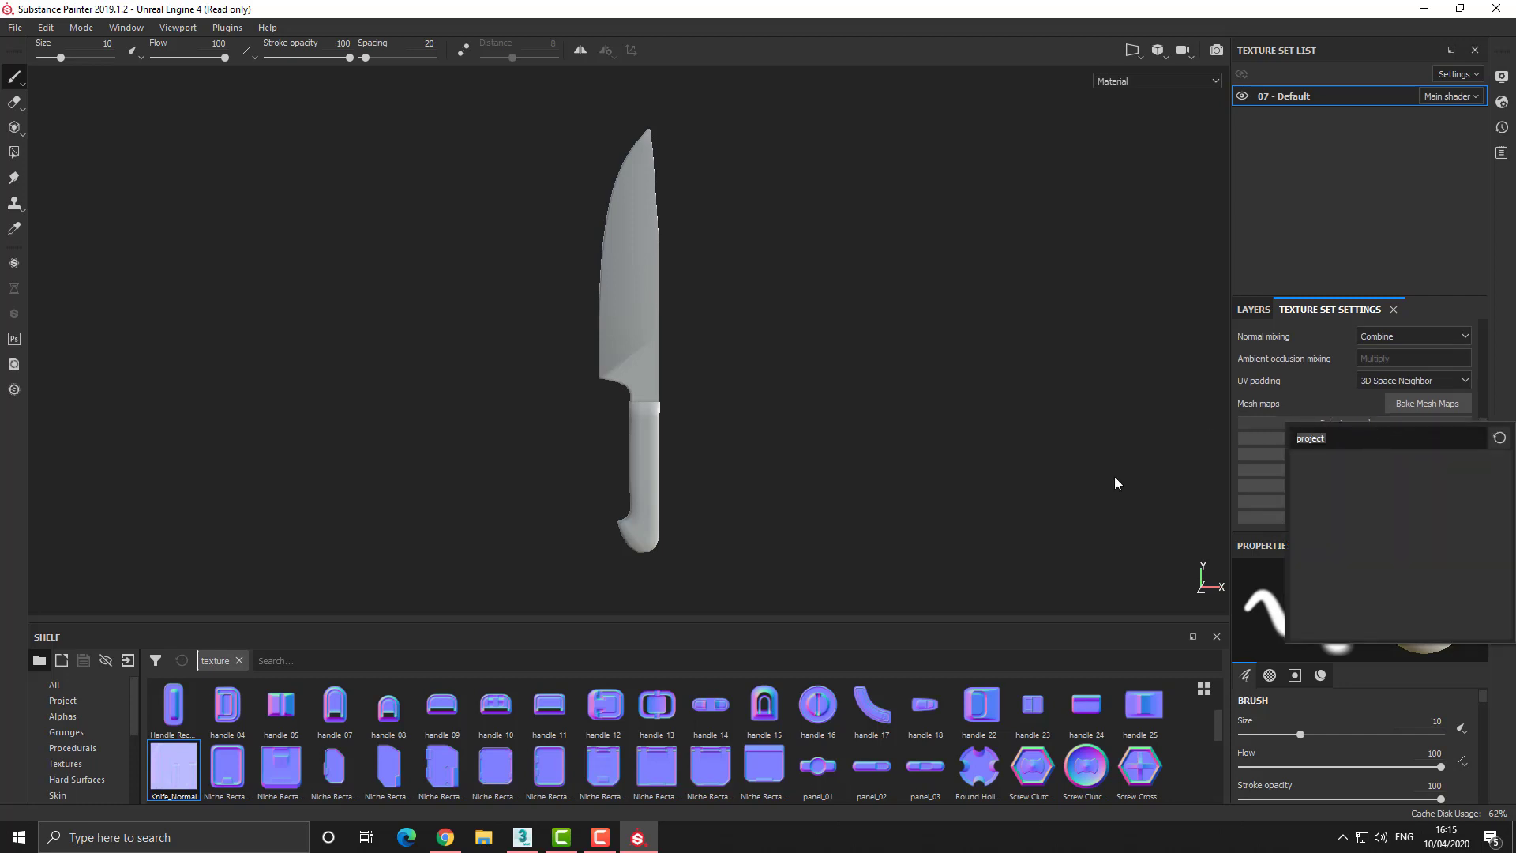
type("knife")
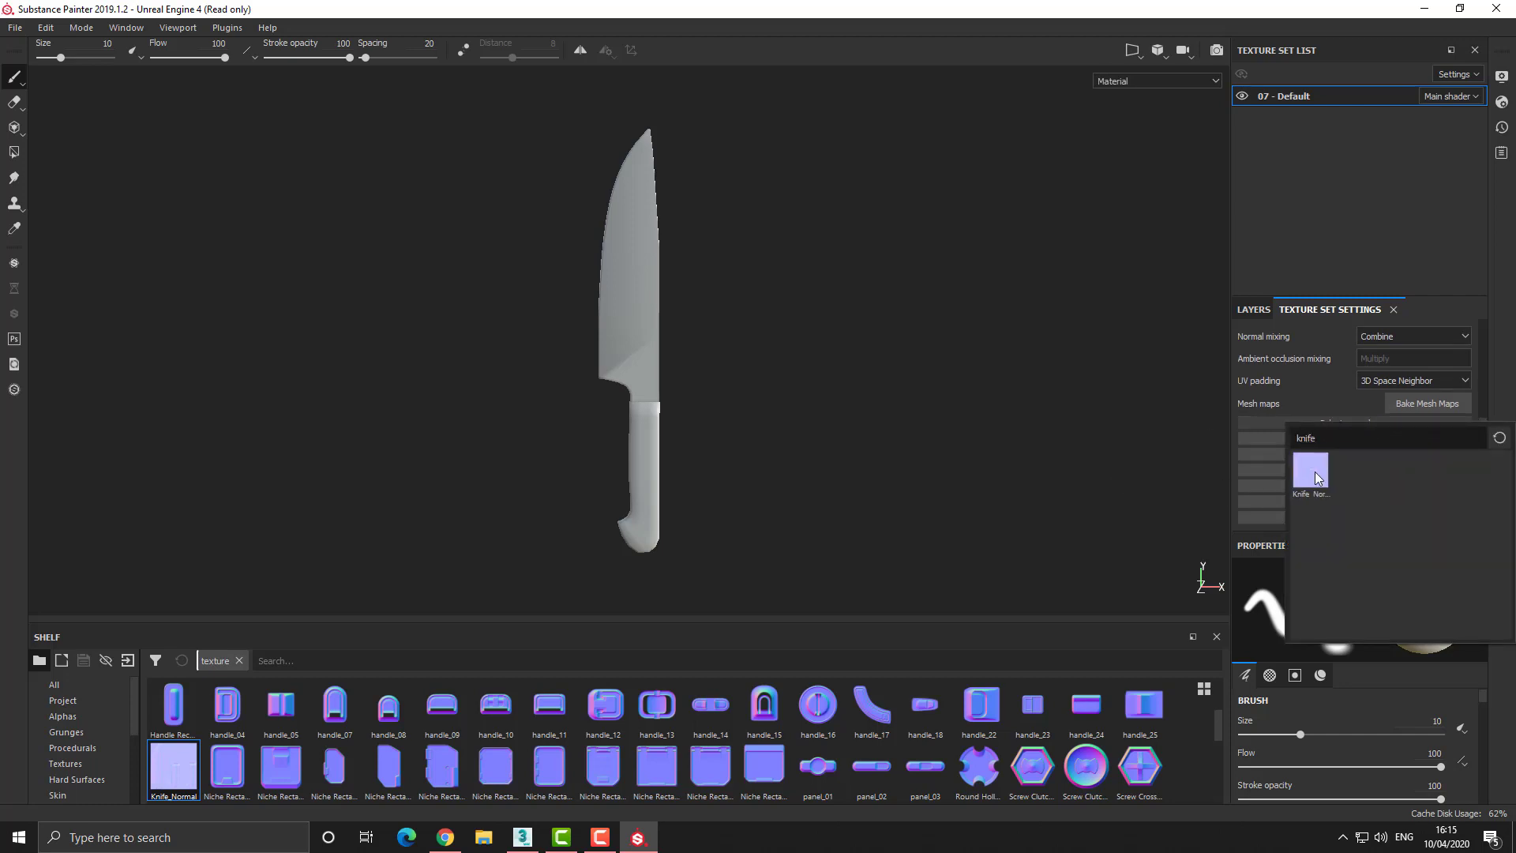
left_click(1316, 473)
Frame the knife and inspect the handle's rivets and bevels along the blade.
key("f")
right_click_drag(754, 640, 756, 750, "alt")
middle_click_drag(761, 473, 761, 329, "alt")
right_click_drag(761, 329, 798, 492, "alt")
right_click_drag(809, 371, 825, 459, "alt")
middle_click_drag(824, 459, 802, 118, "alt")
middle_click_drag(814, 199, 883, 534, "alt")
middle_click_drag(884, 322, 889, 554, "alt")
middle_click_drag(879, 296, 901, 545, "alt")
right_click_drag(876, 433, 843, 115, "alt")
right_click_drag(838, 398, 832, 176, "alt")
middle_click_drag(848, 407, 833, 206, "alt")
middle_click_drag(833, 371, 832, 318, "alt")
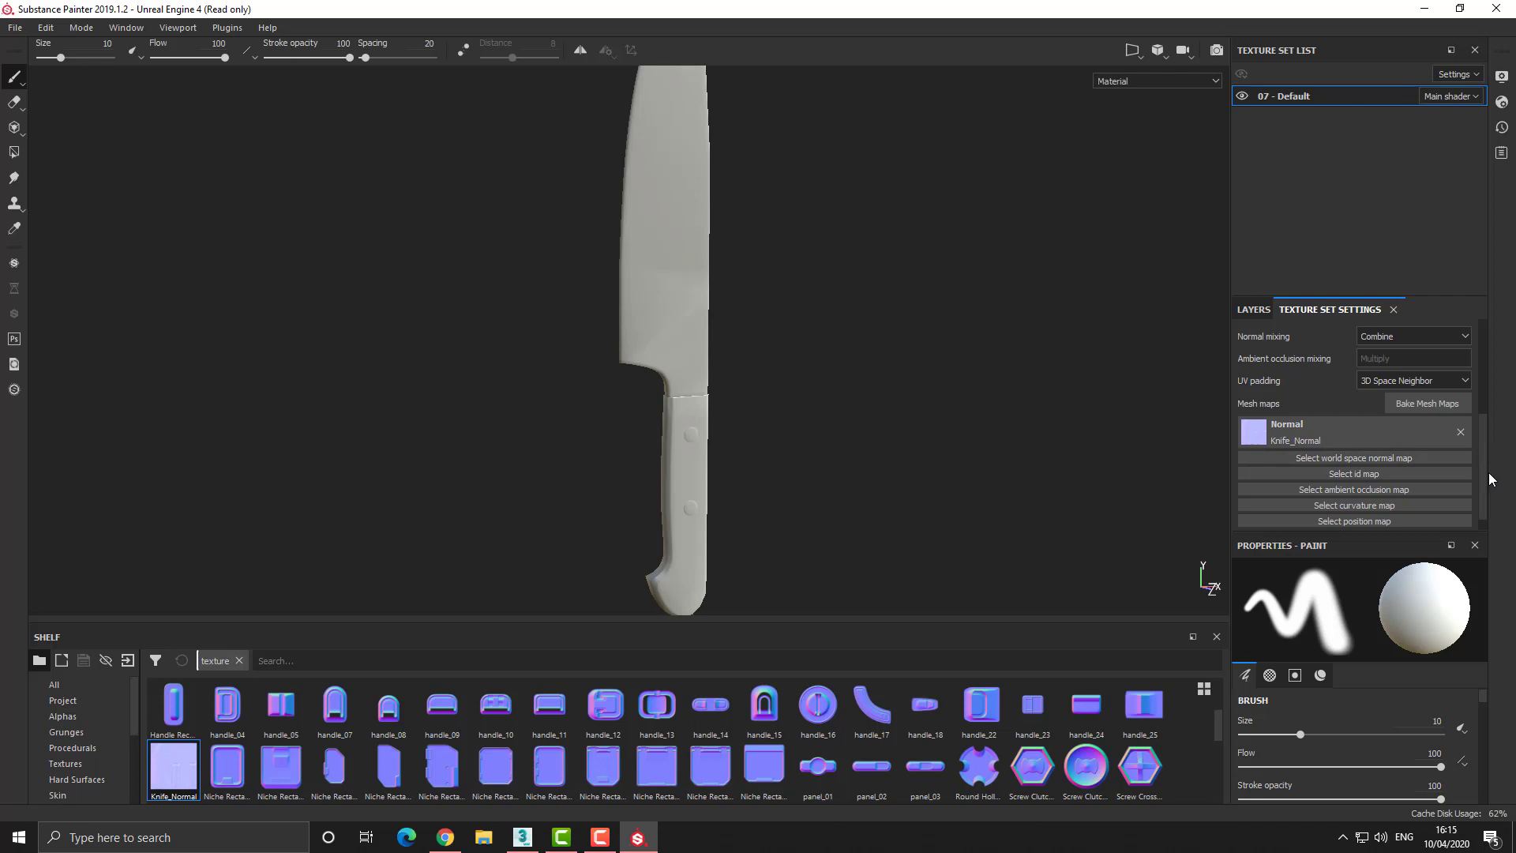
Open the ID mesh map texture picker and select the old 'knife' search text.
left_click_drag(1487, 480, 1481, 489)
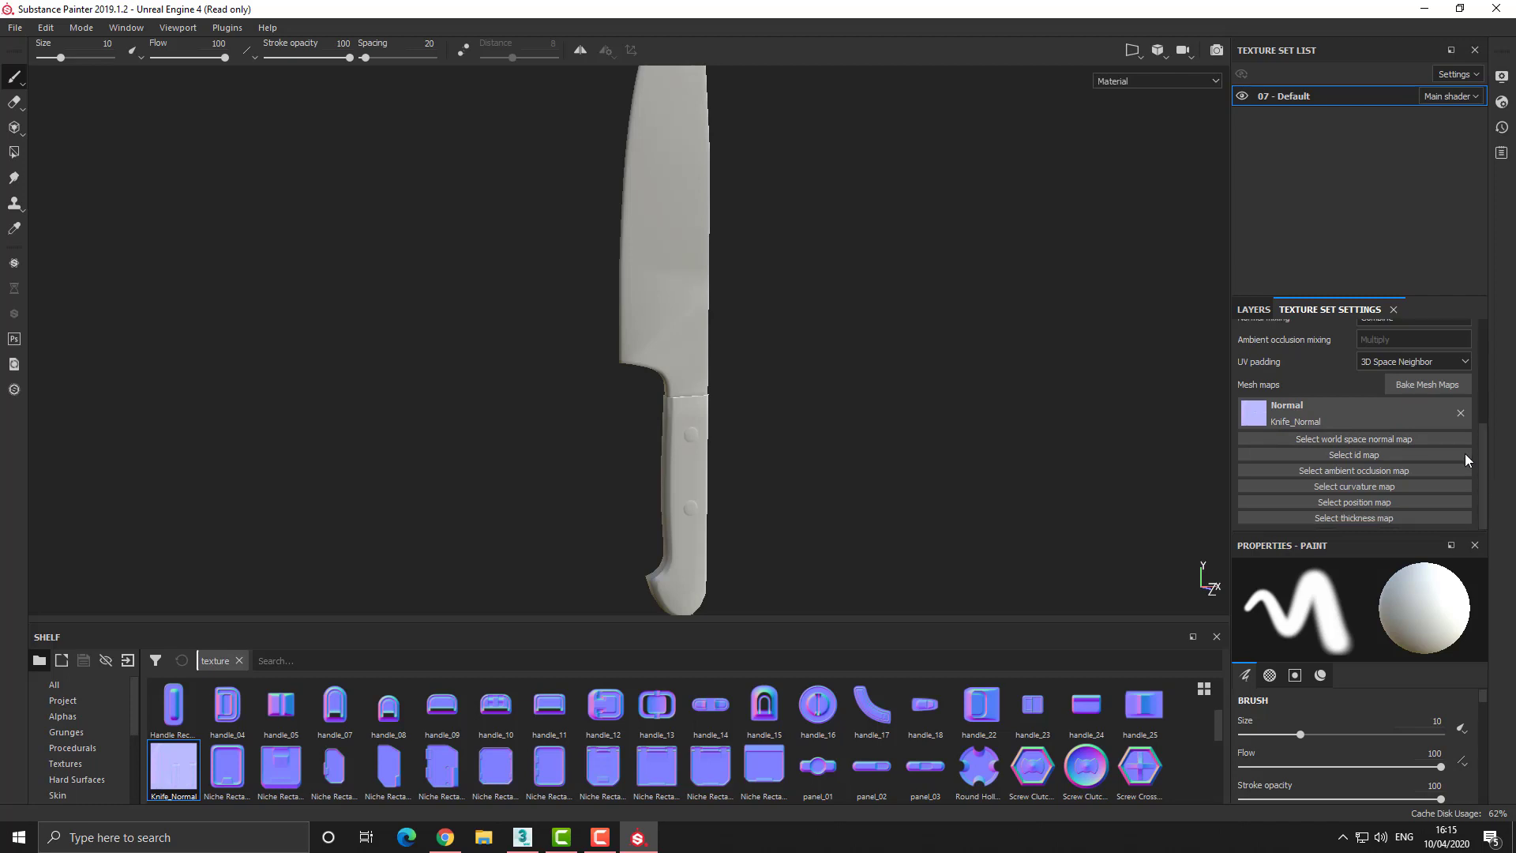
left_click(1381, 455)
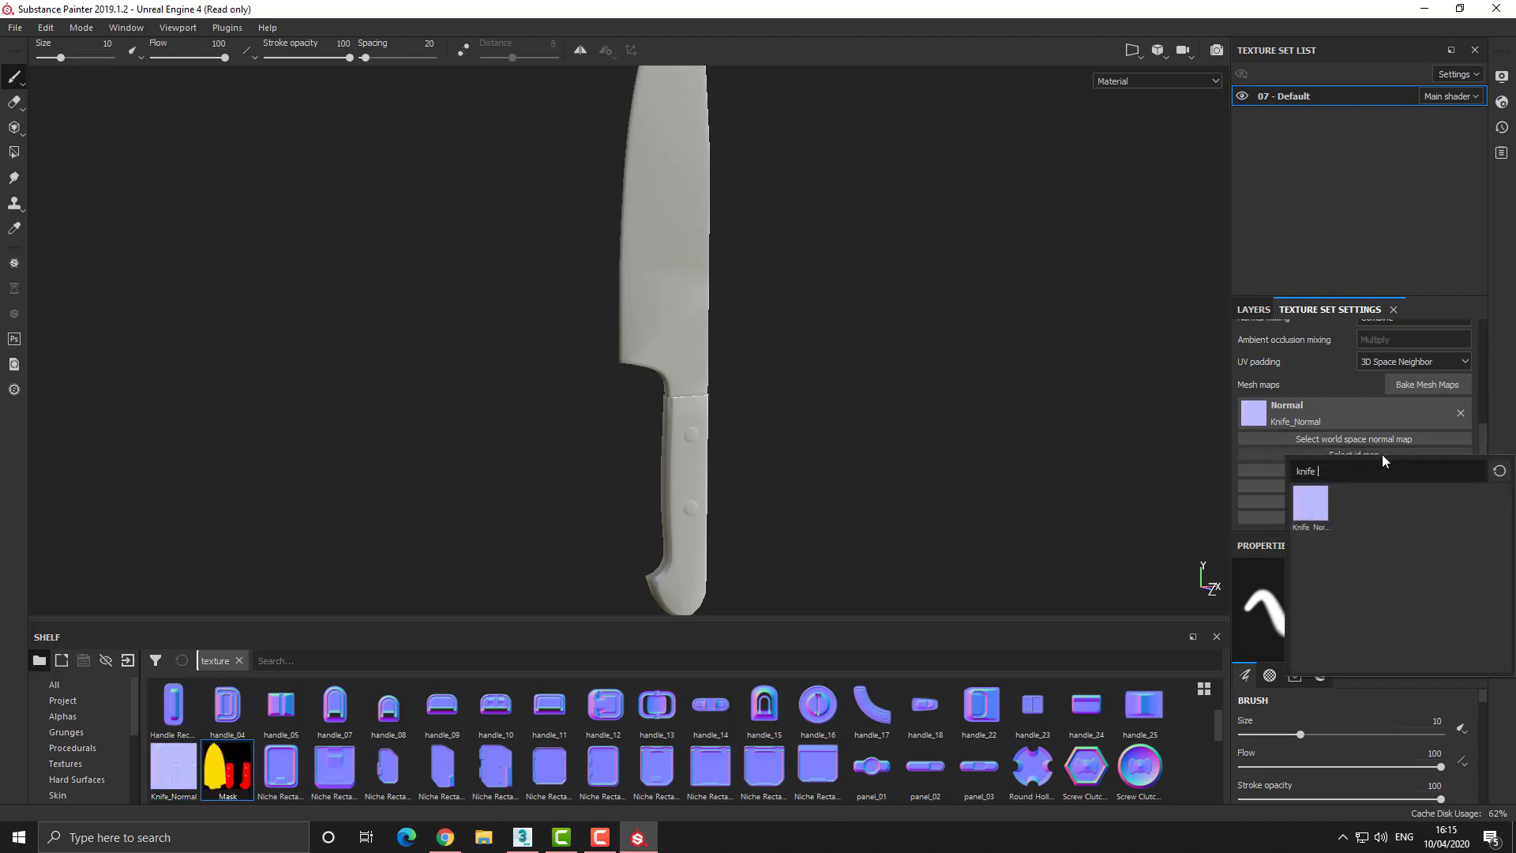
left_click_drag(1359, 471, 1181, 468)
Assign Mask as the ID map and restrict the Blade mask to the yellow blade colour.
type("mask")
left_click(1319, 503)
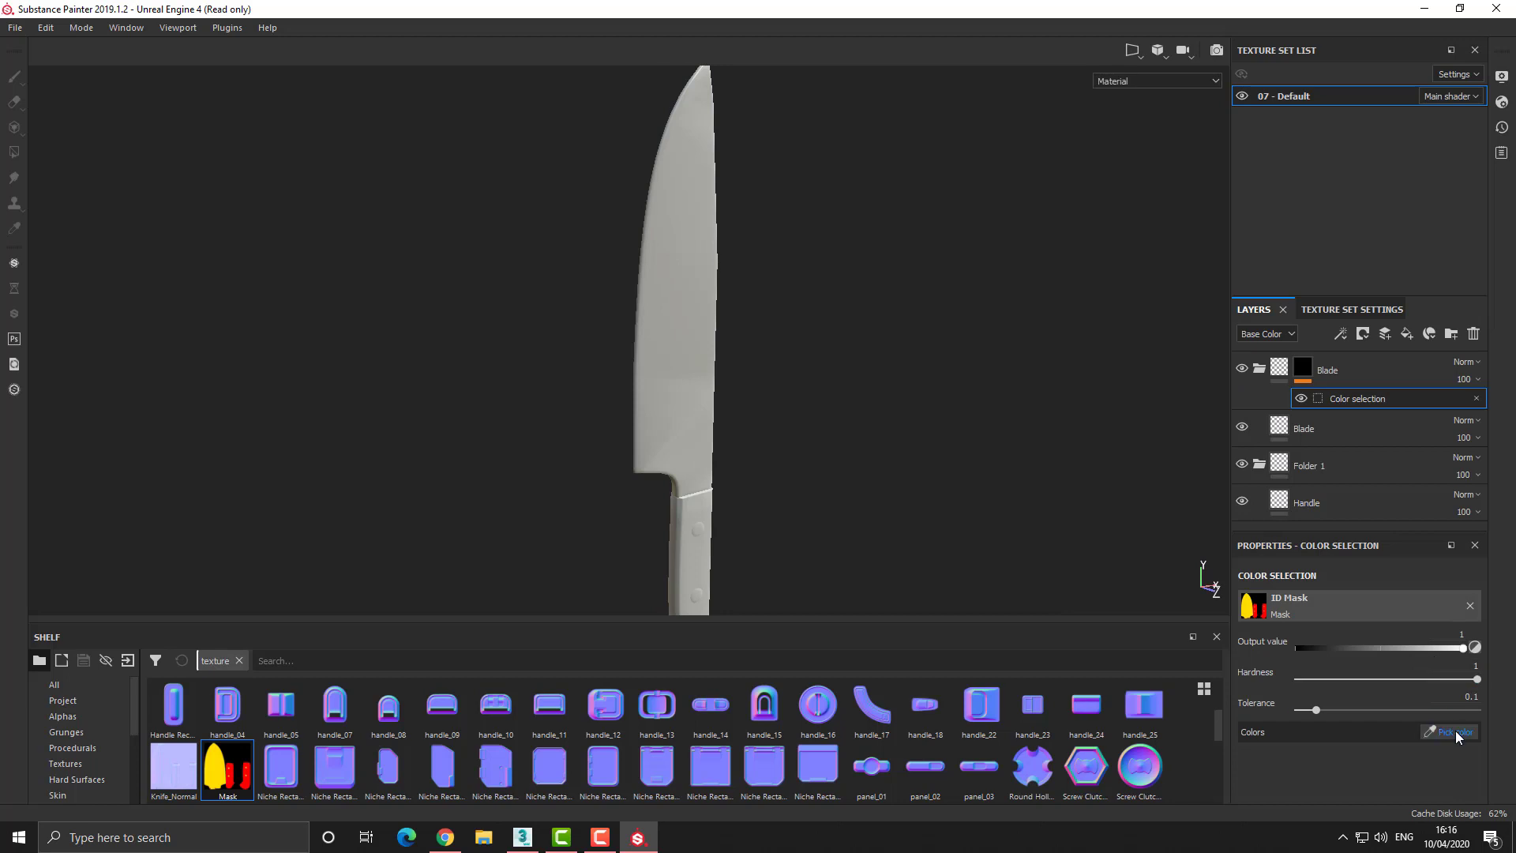
left_click(1456, 731)
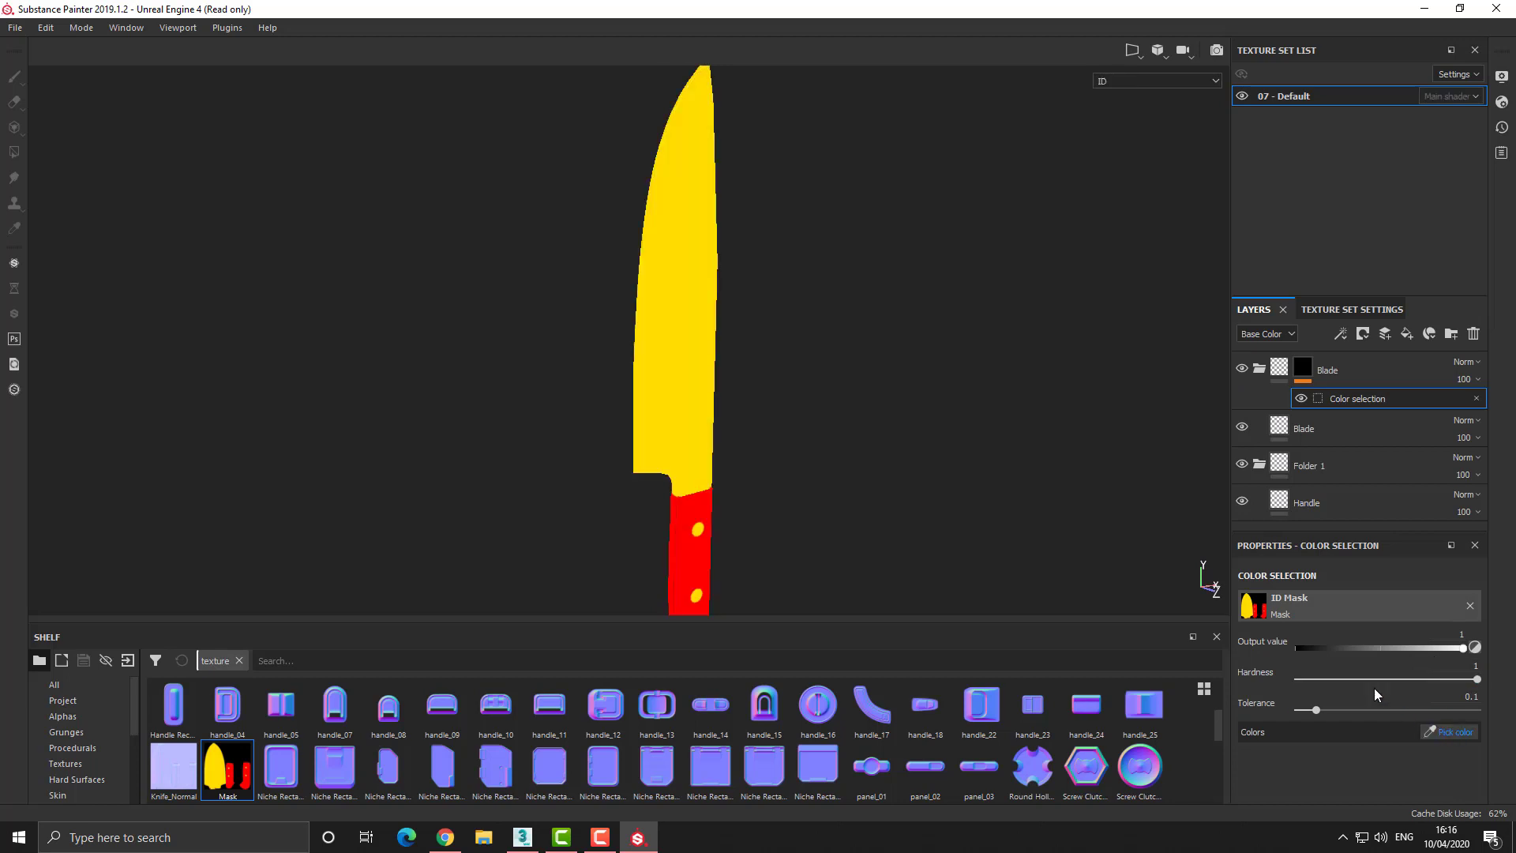
left_click(680, 245)
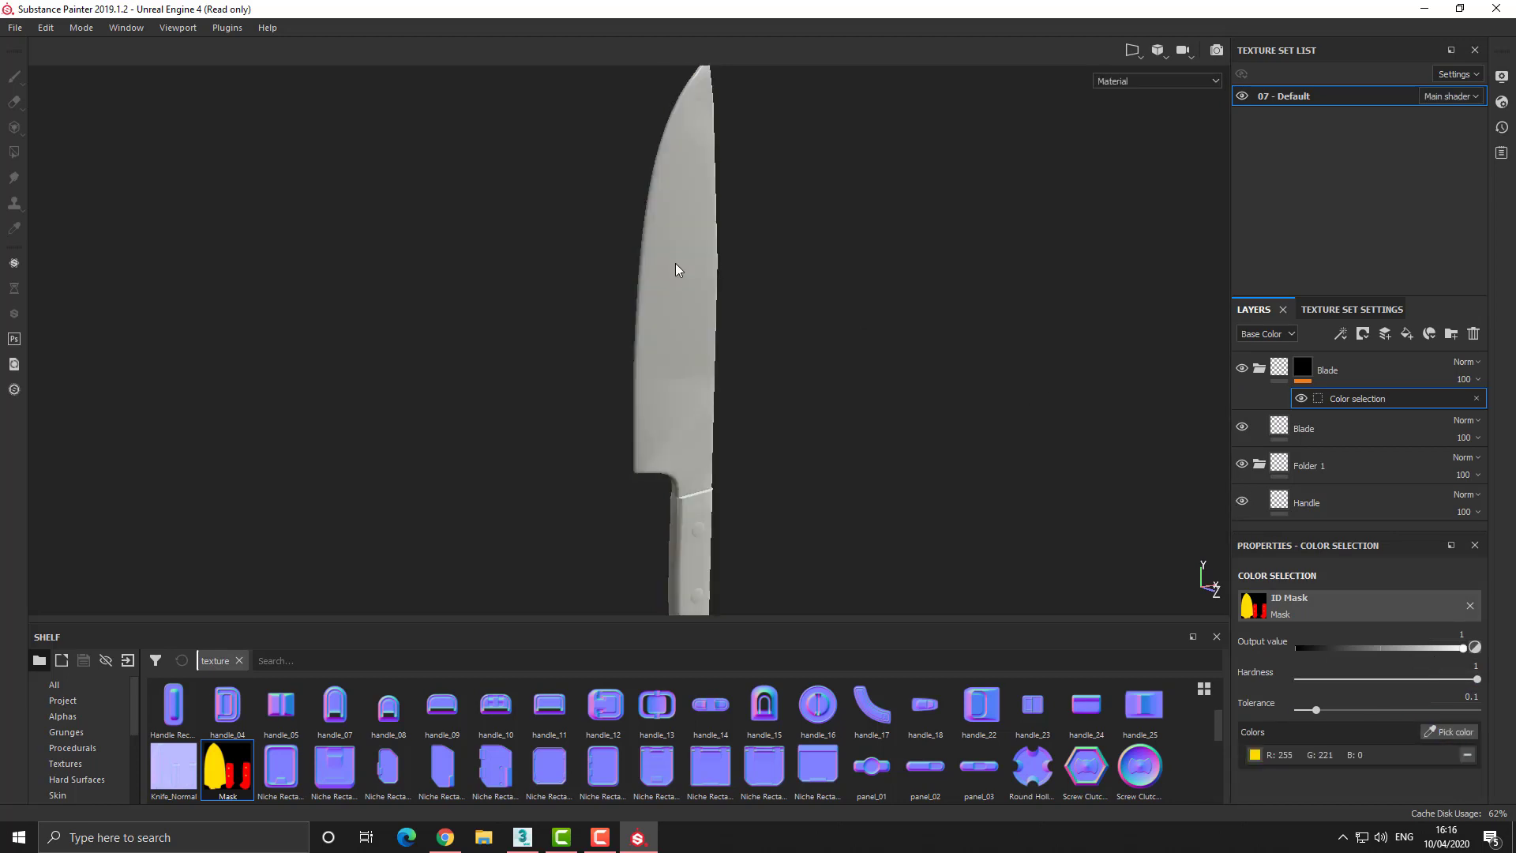
Give Folder 1 a colour-selection mask picking the red handle colour.
left_click(1334, 462)
left_click(1365, 334)
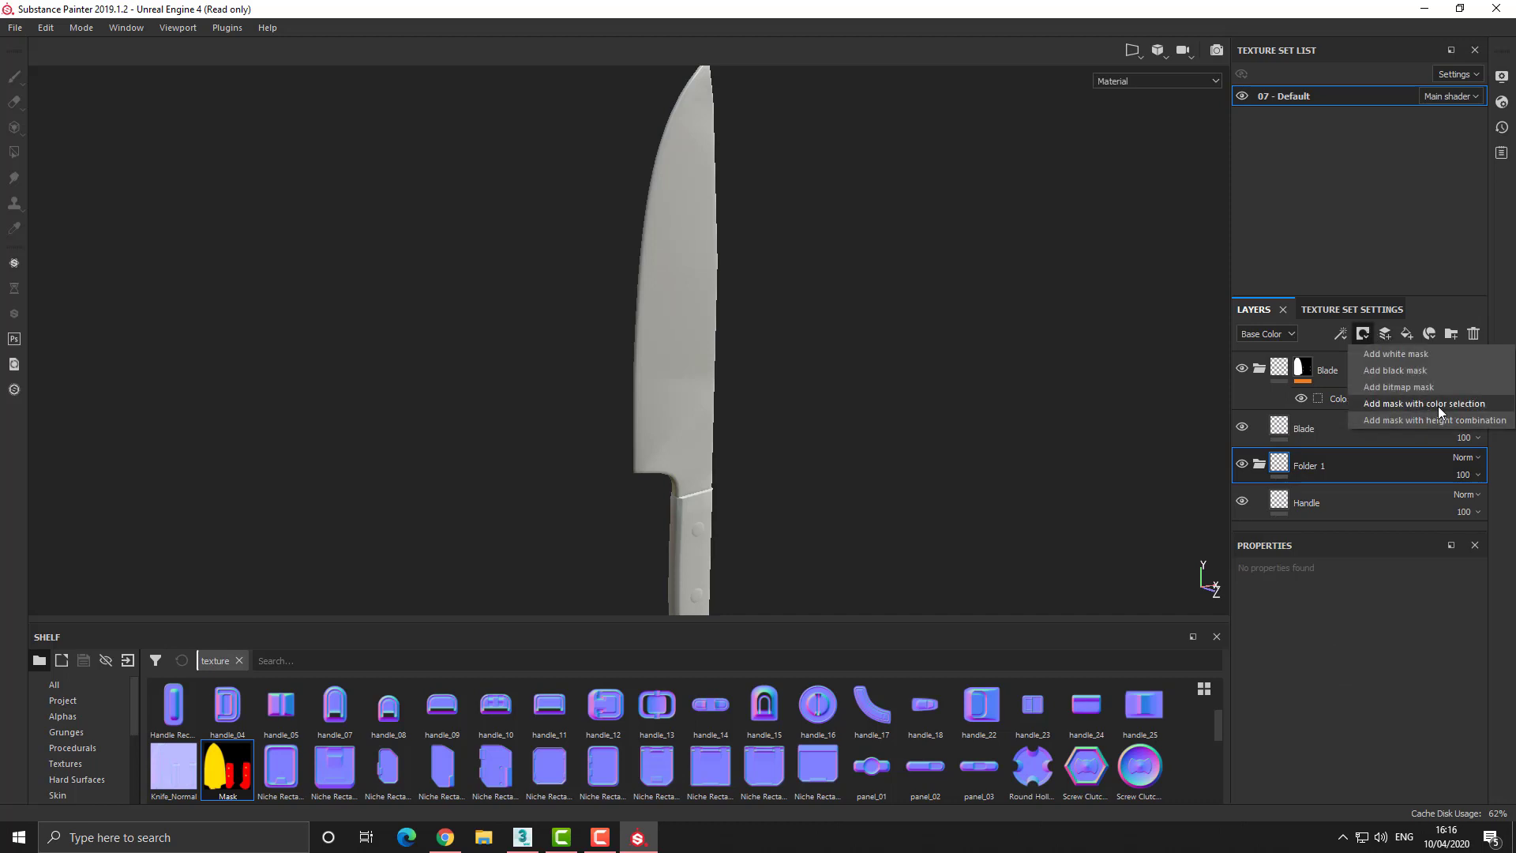
left_click(1431, 404)
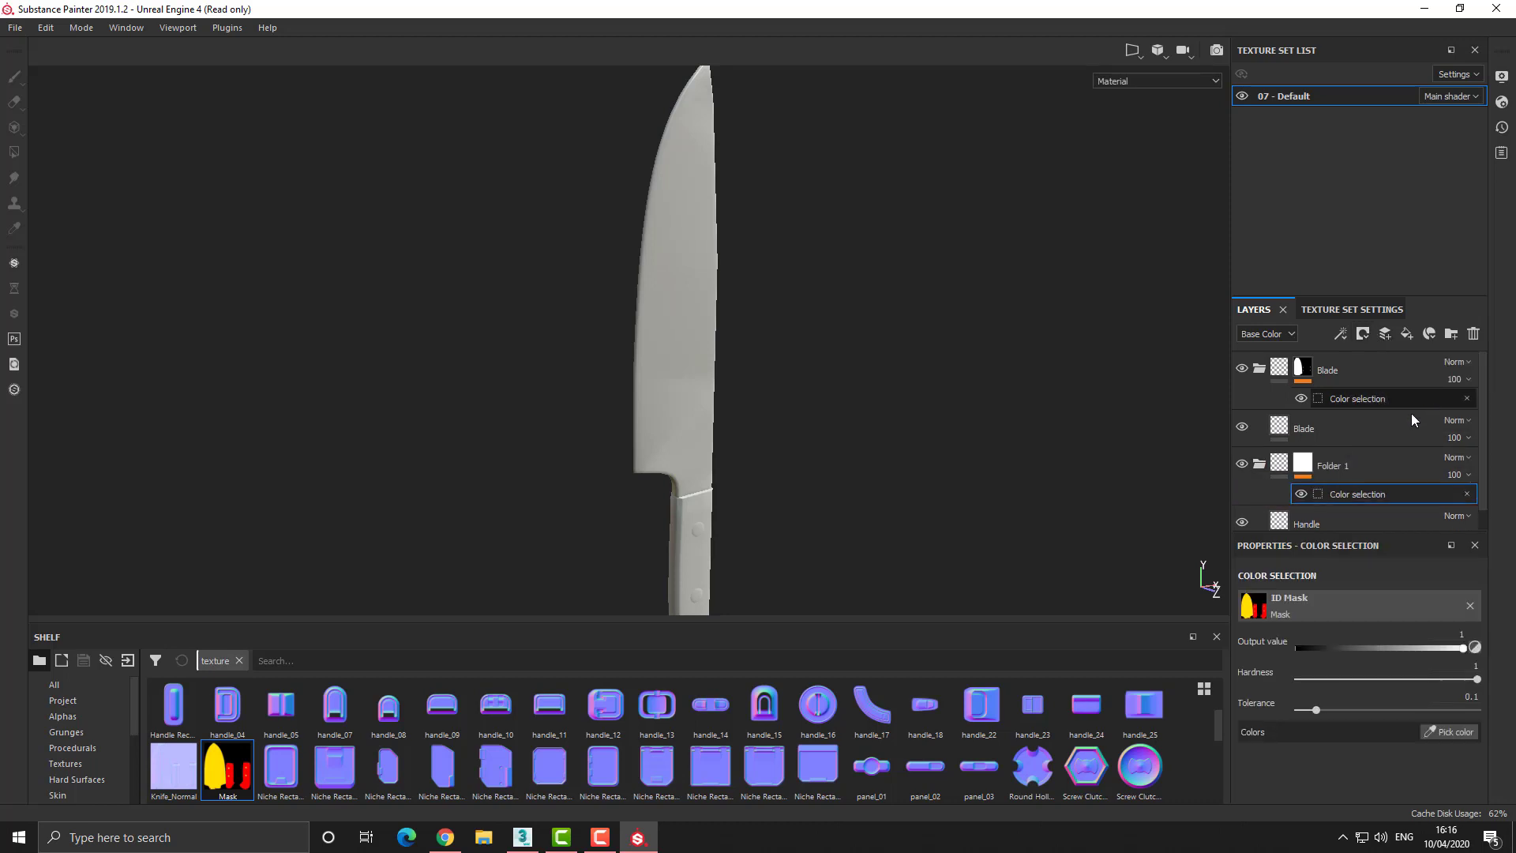
left_click(1448, 732)
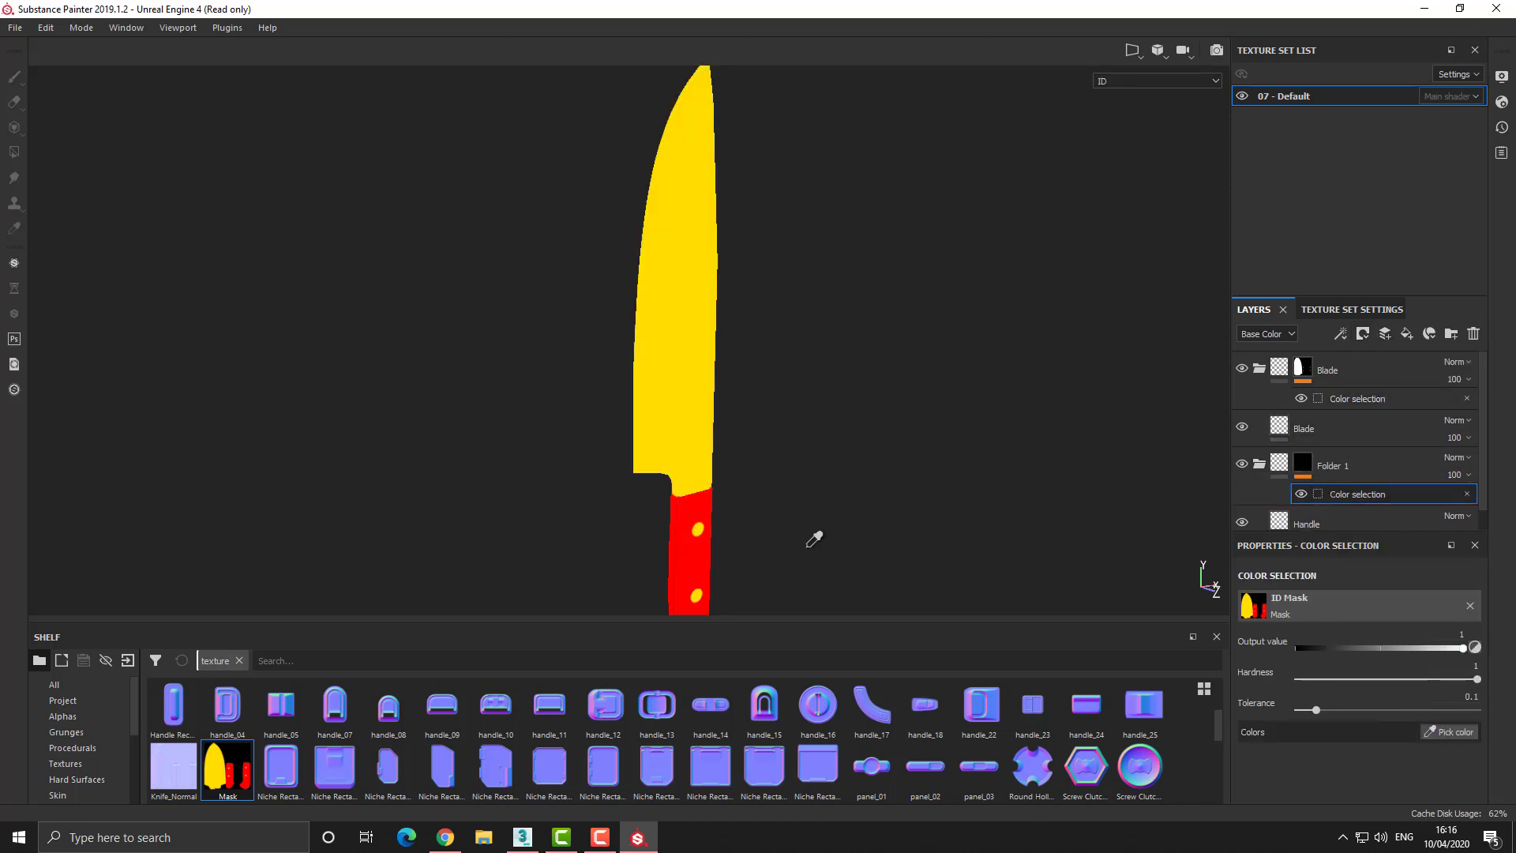
left_click(684, 514)
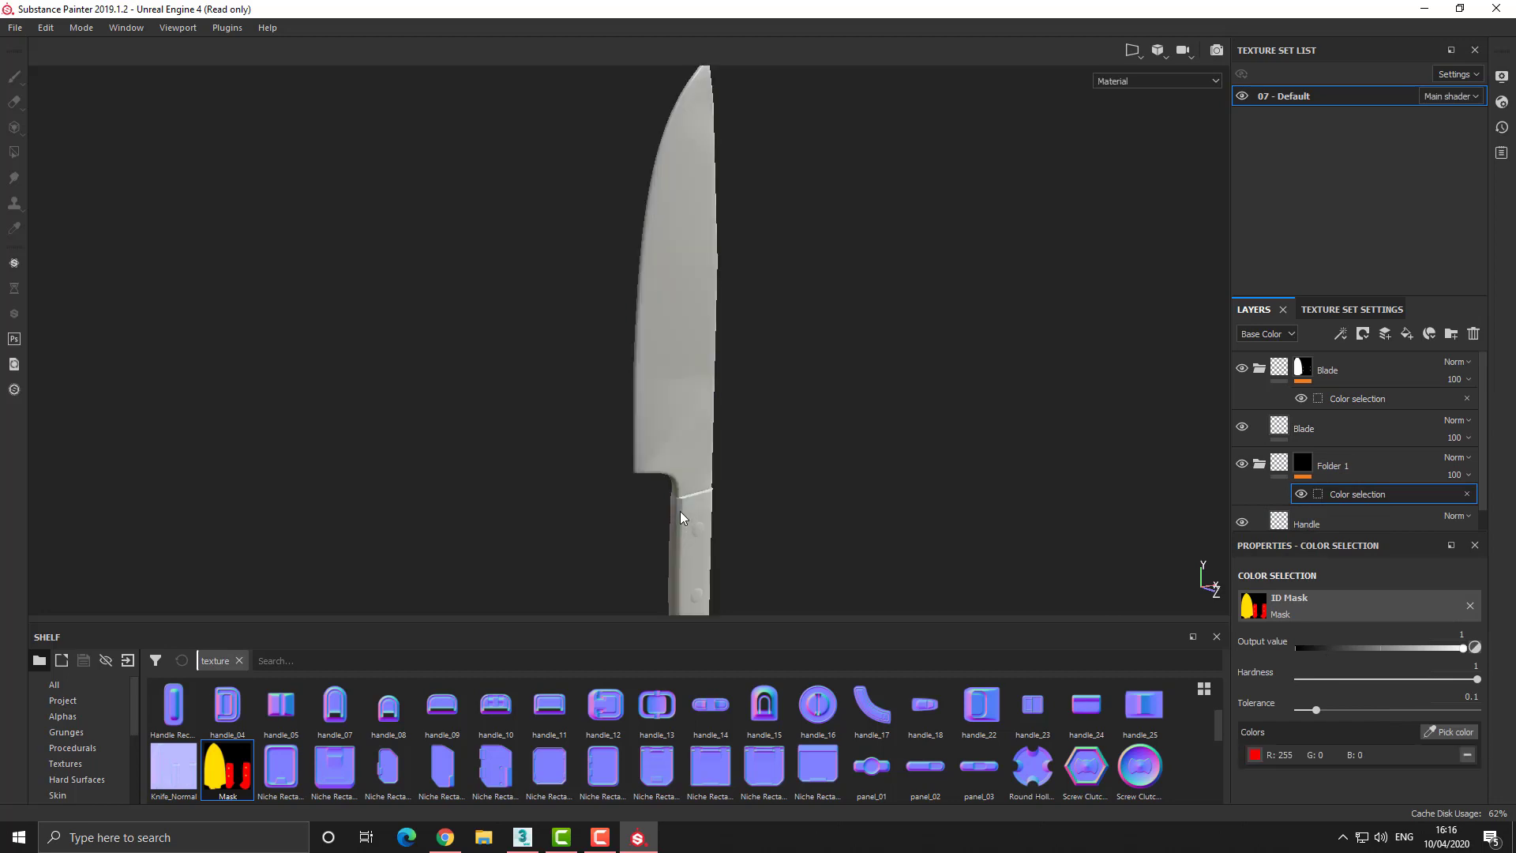
left_click(1332, 433)
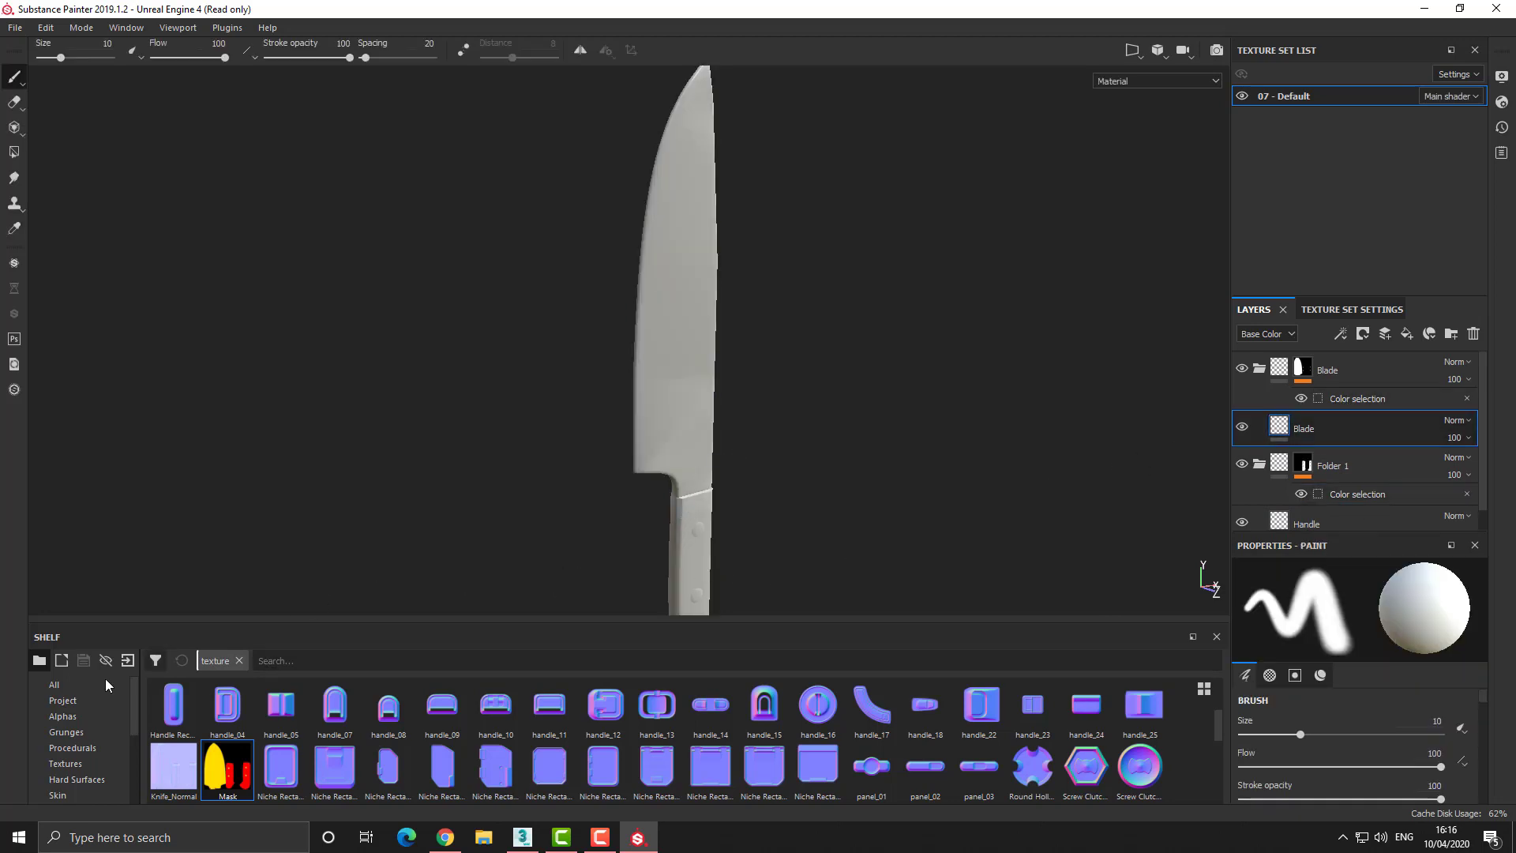
Apply the Aluminium Pure material from the shelf to the Blade folder.
scroll(89, 732, "down", 1)
scroll(92, 746, "down", 2)
left_click(93, 731)
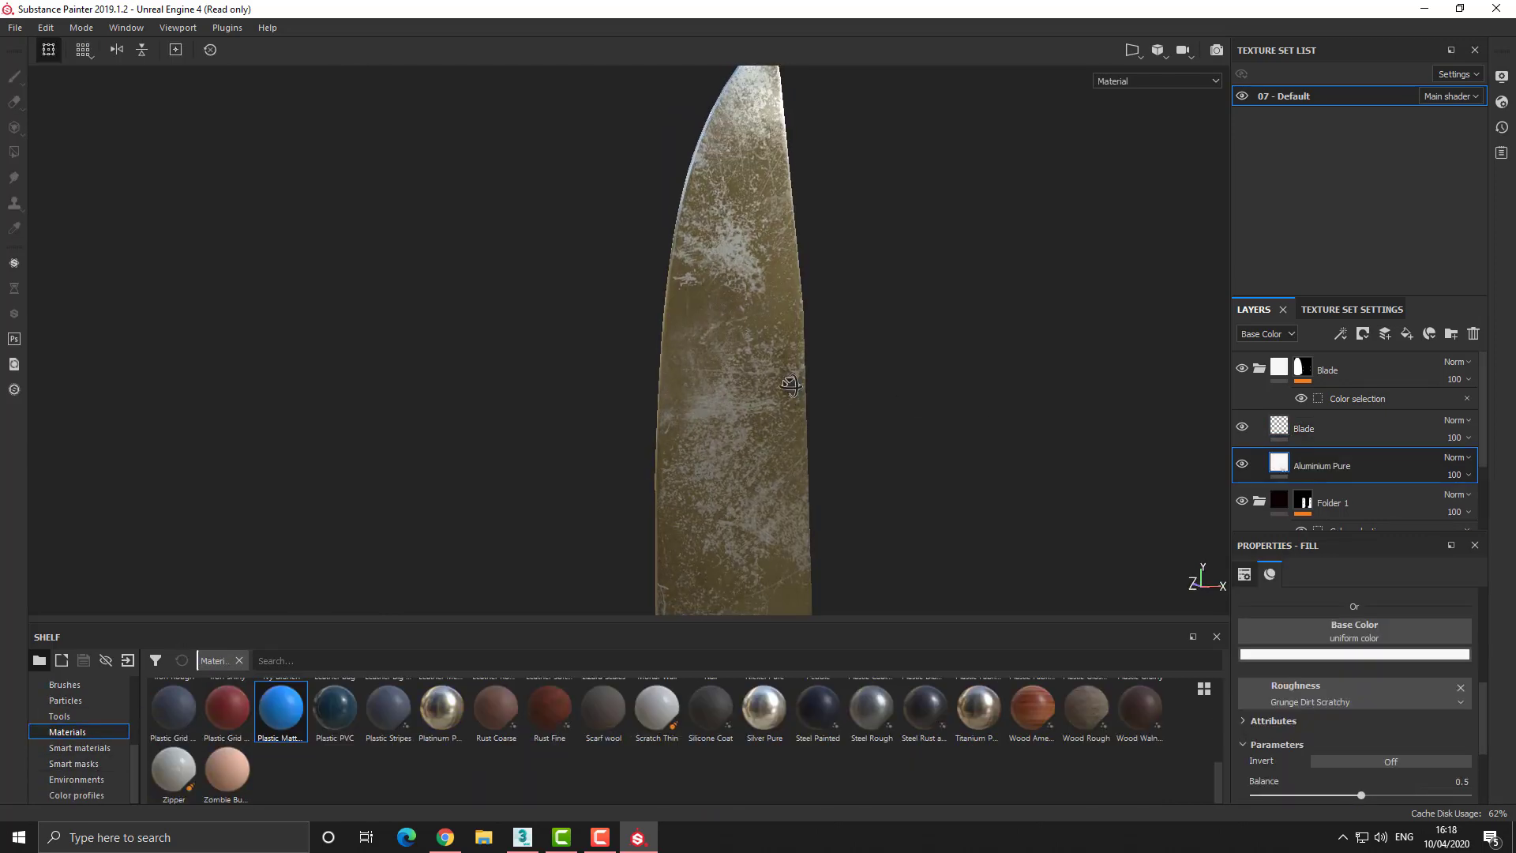
middle_click_drag(979, 416, 842, 272, "alt")
left_click_drag(792, 258, 727, 274, "alt")
middle_click_drag(771, 238, 852, 356, "alt")
right_click_drag(852, 356, 822, 232, "alt")
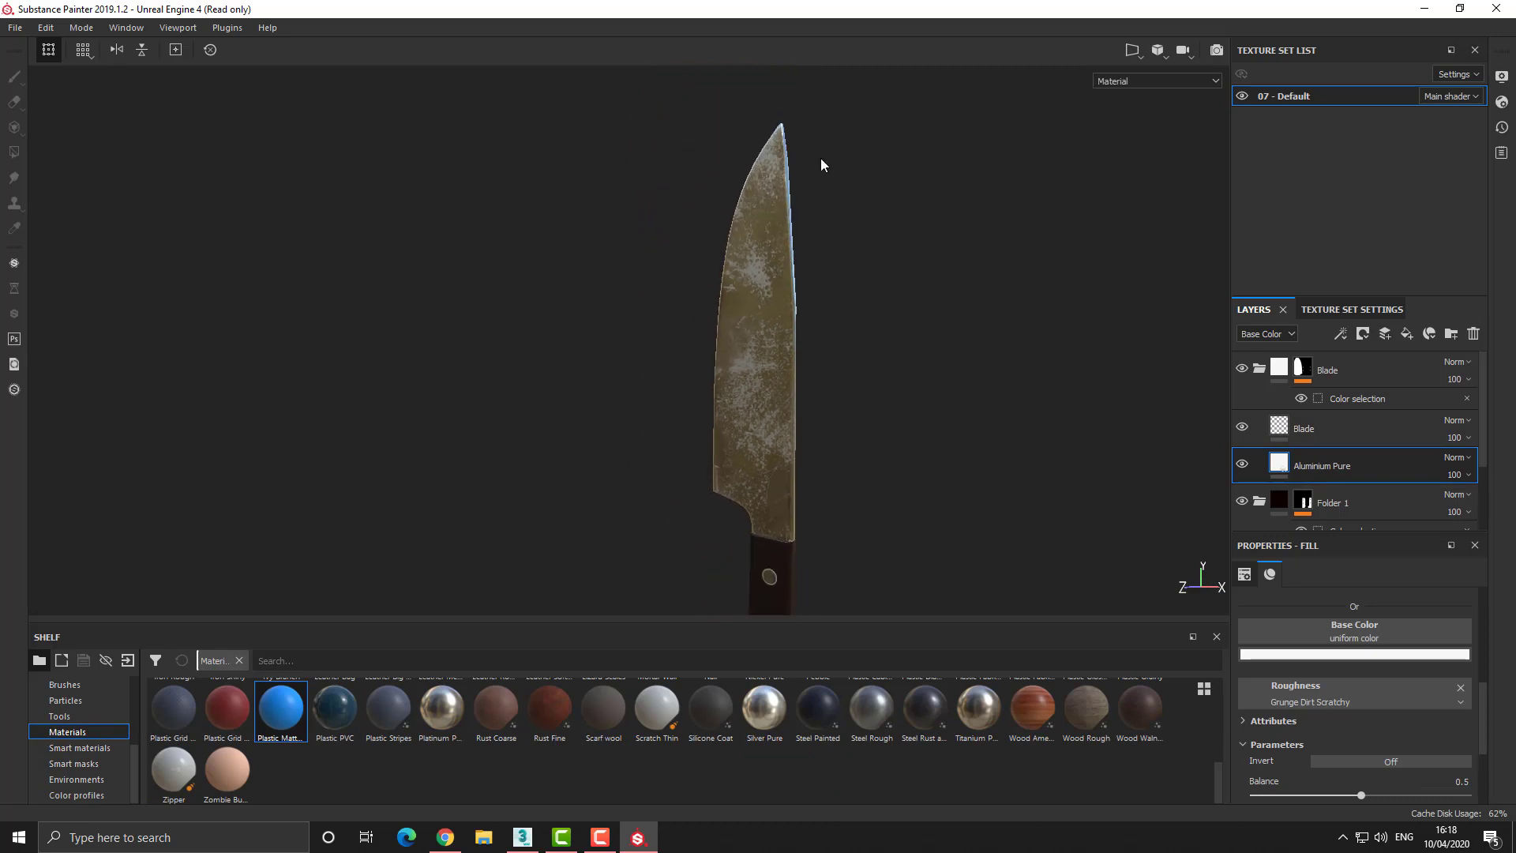
left_click_drag(821, 232, 716, 340, "alt")
scroll(716, 340, "up", 6)
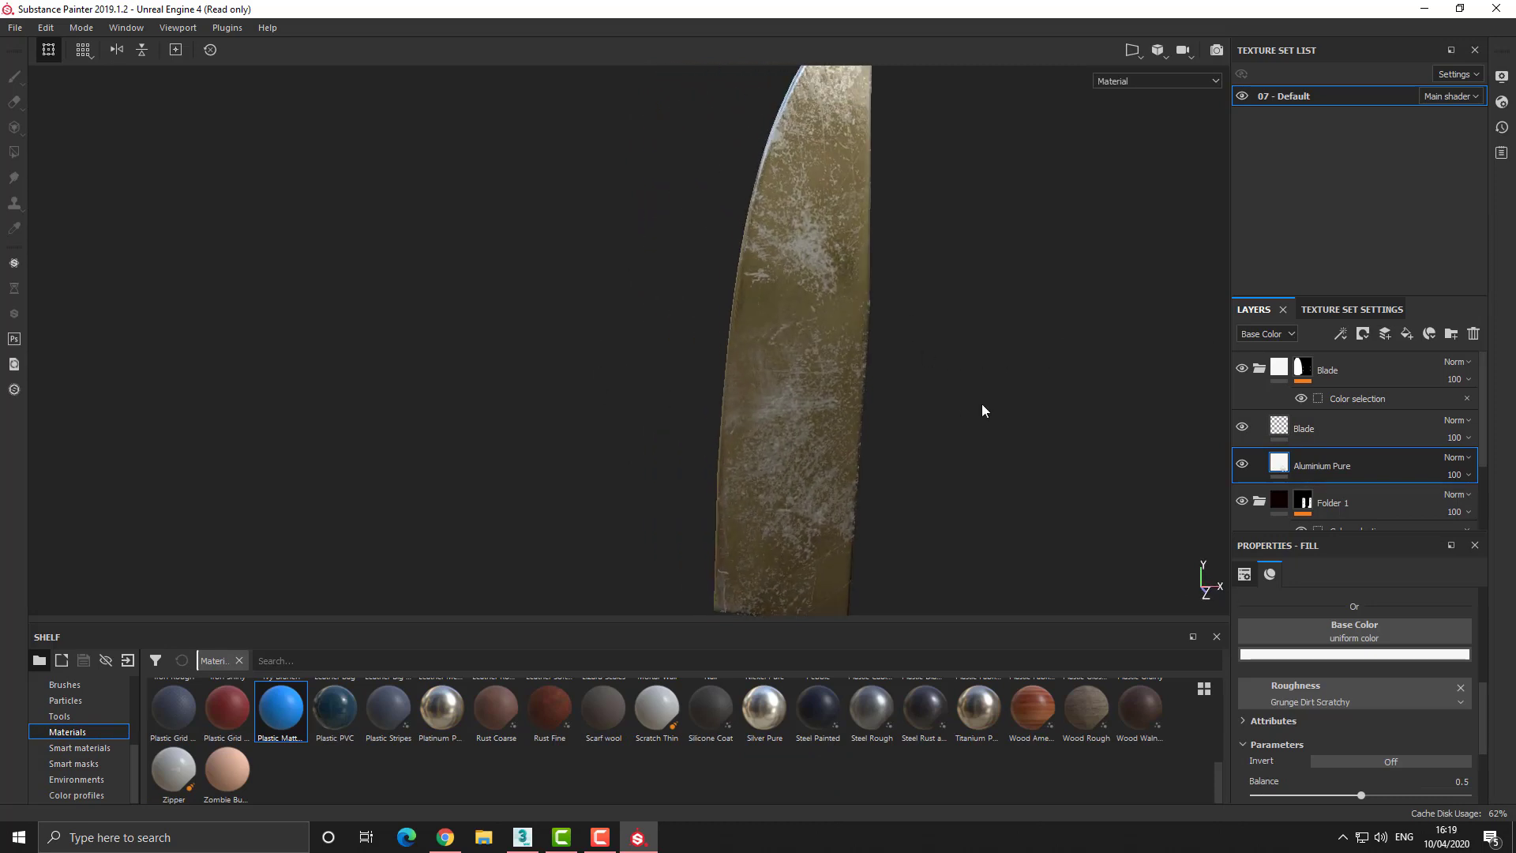
left_click_drag(982, 410, 940, 503, "alt")
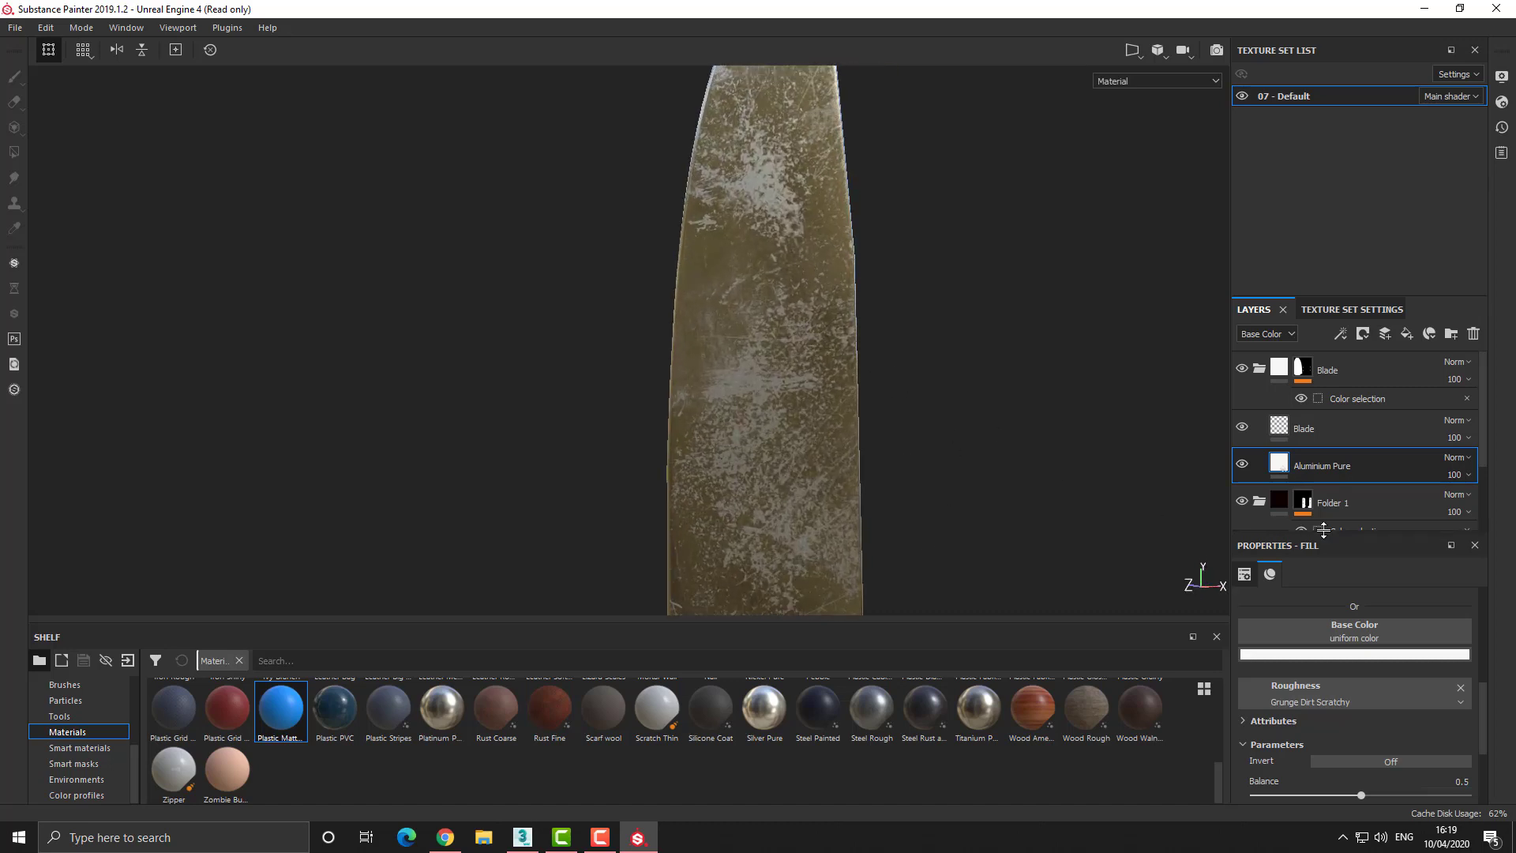
scroll(1345, 699, "down", 3)
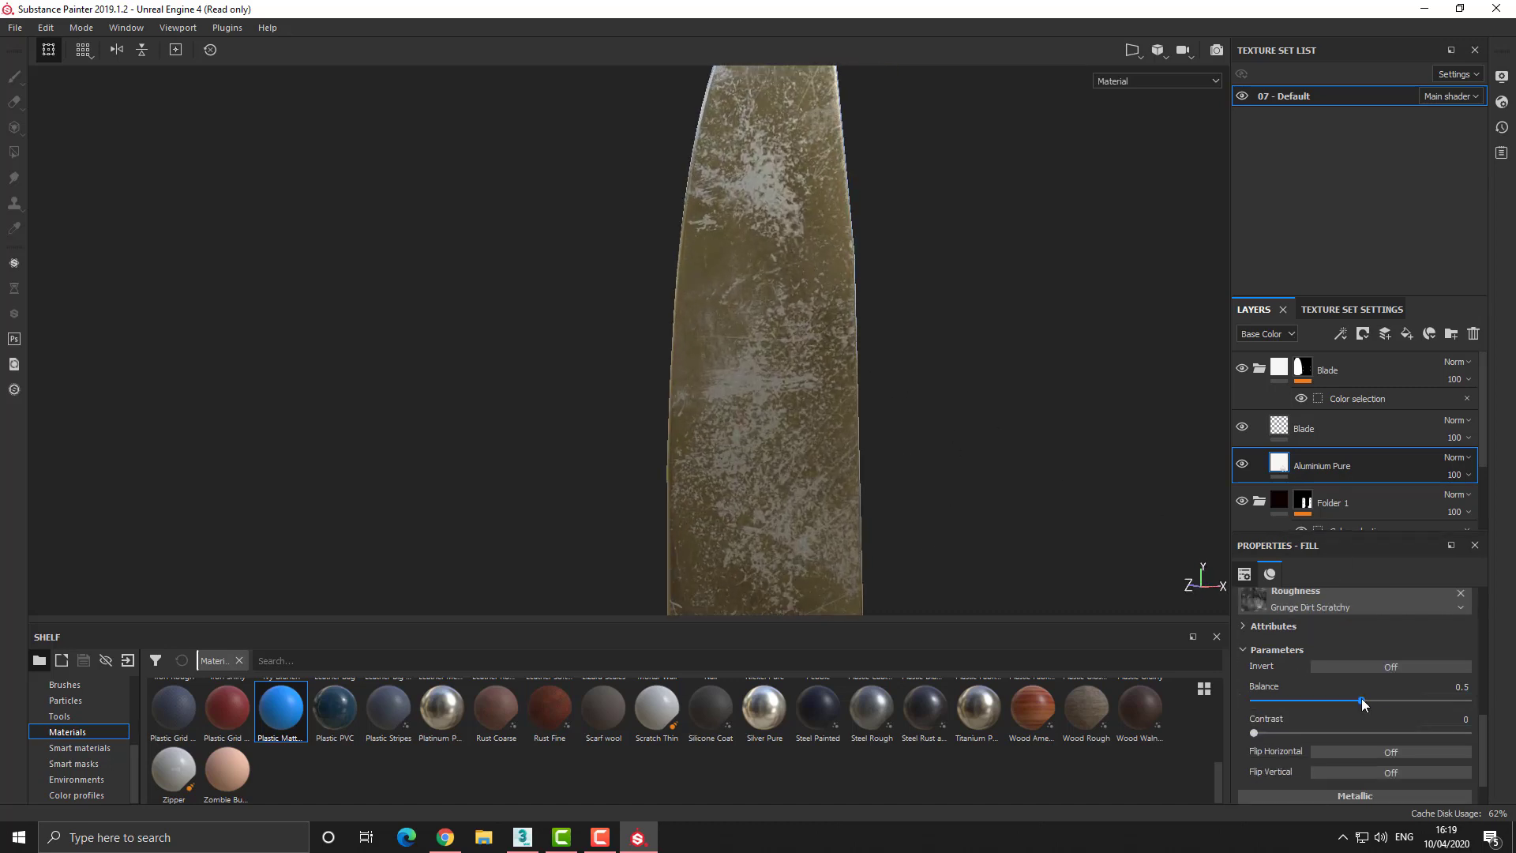
Adjust the blade's grunge balance and raise its contrast, then review the whole knife.
left_click_drag(1361, 701, 1286, 736)
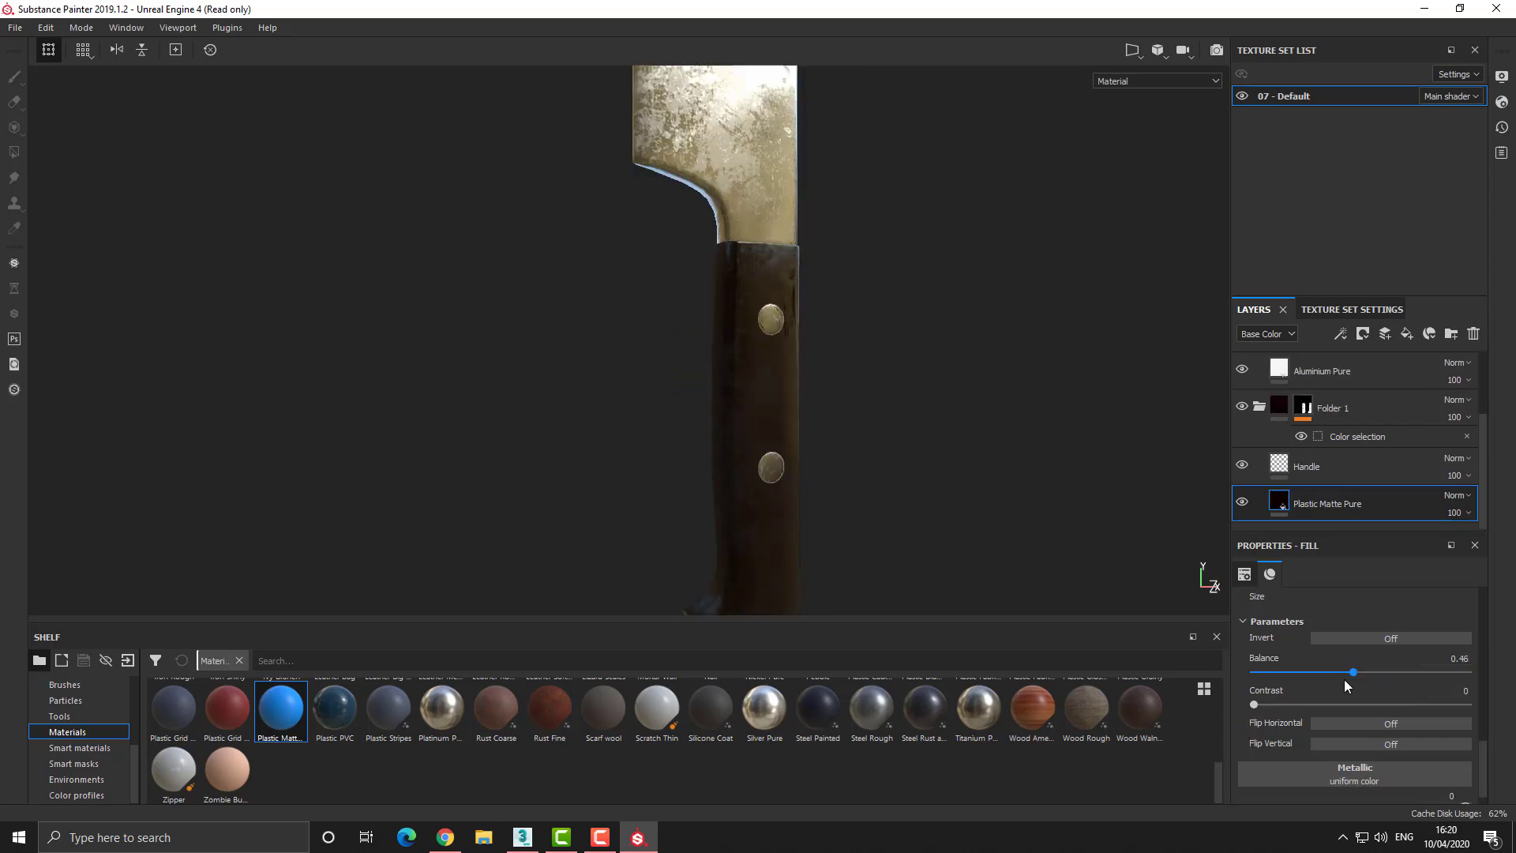
scroll(1342, 687, "down", 1)
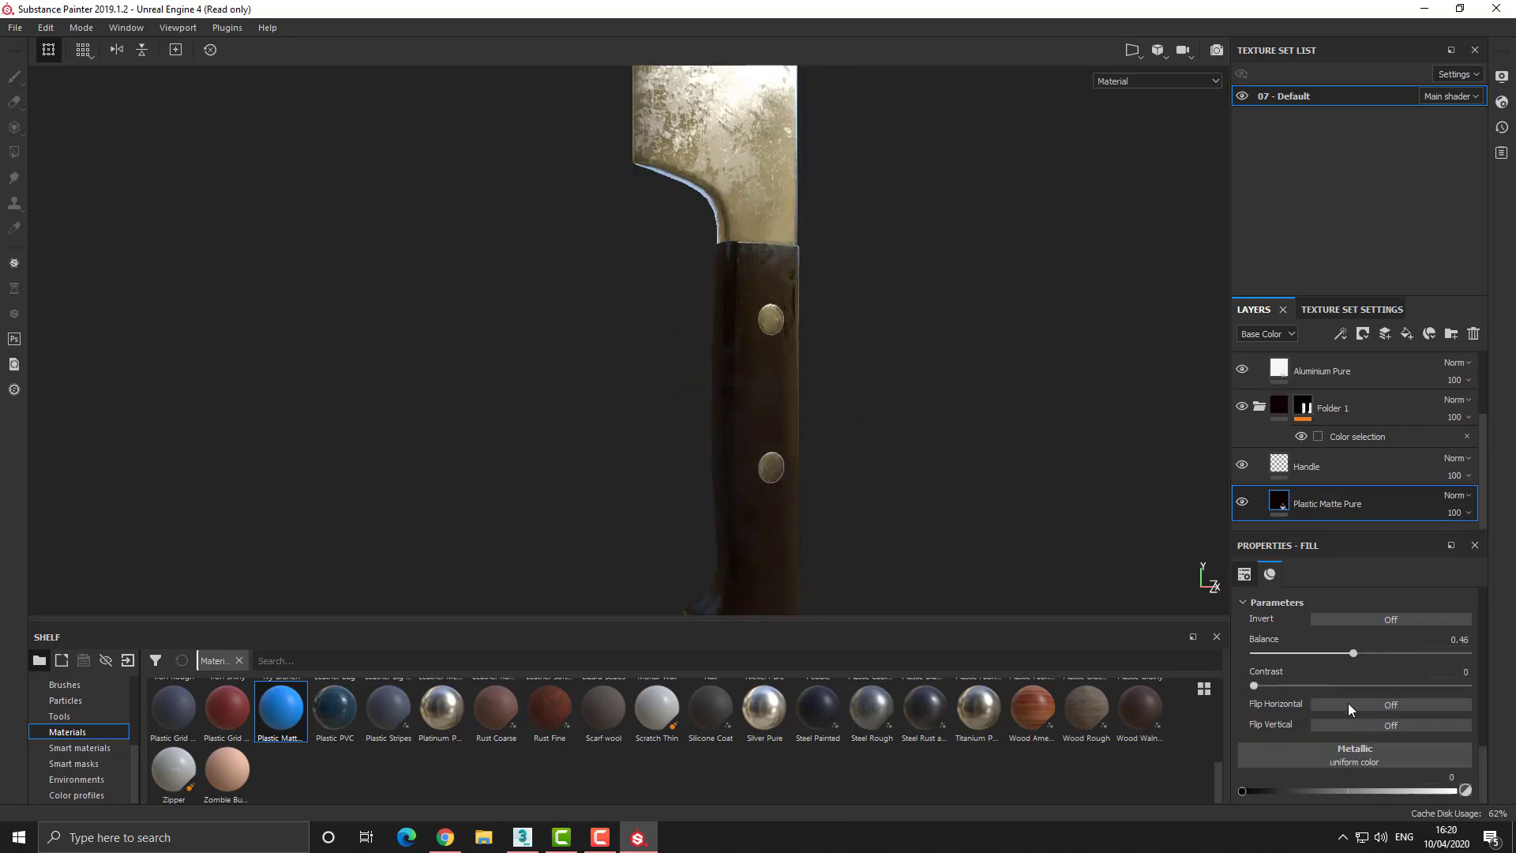
left_click_drag(1265, 687, 1312, 695)
middle_click_drag(915, 496, 893, 450, "alt")
right_click_drag(821, 233, 845, 150, "alt")
middle_click_drag(843, 207, 833, 489, "alt")
right_click_drag(818, 237, 813, 118, "alt")
middle_click_drag(813, 407, 797, 355, "alt")
scroll(796, 354, "up", 4)
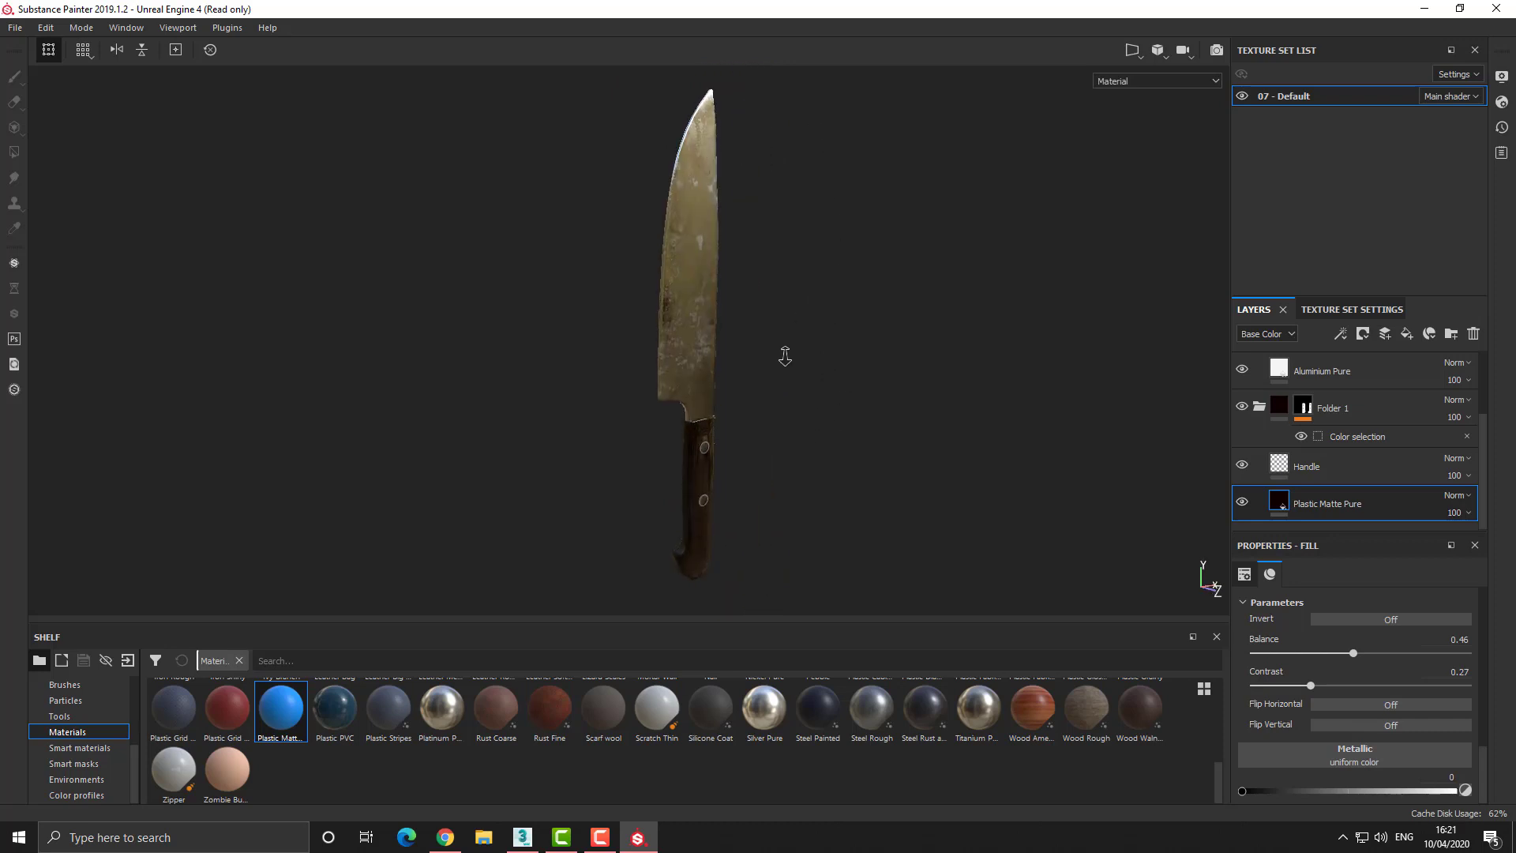